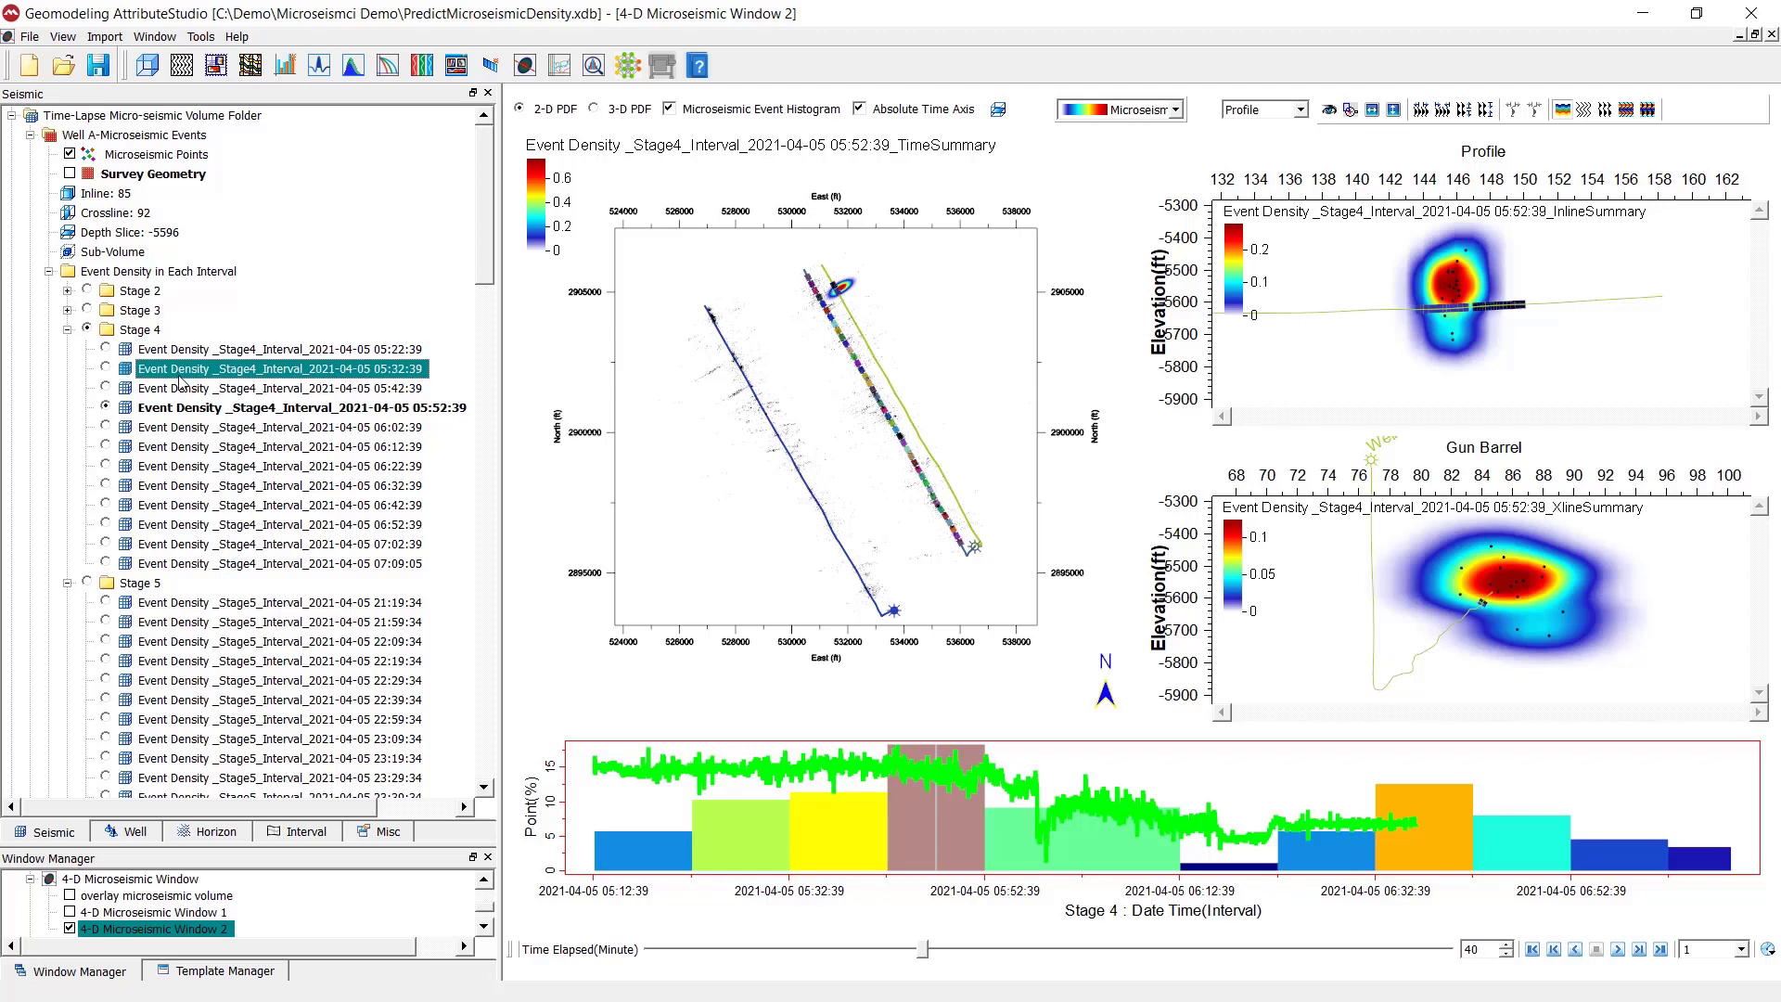
- Browse the Stage 4 event density intervals from 05:42:39 to 06:52:39 and play the time-lapse animation
left_click(181, 388)
left_click(175, 410)
left_click(177, 429)
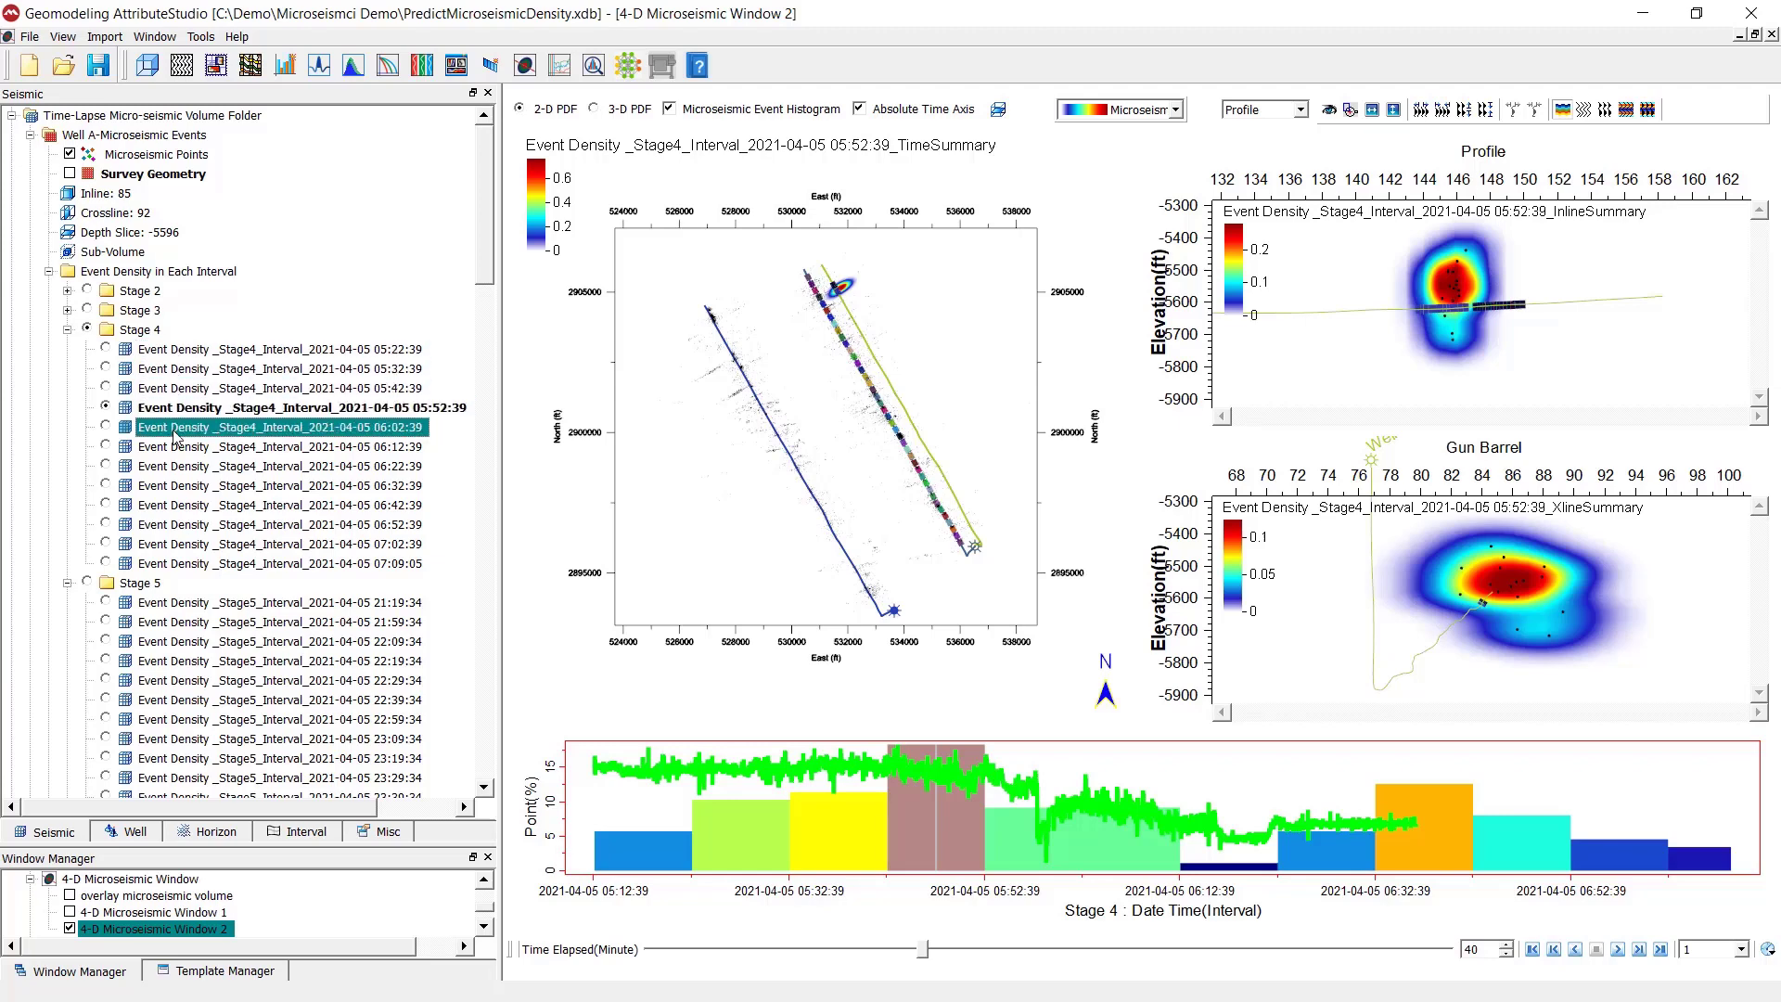
left_click(177, 448)
left_click(174, 467)
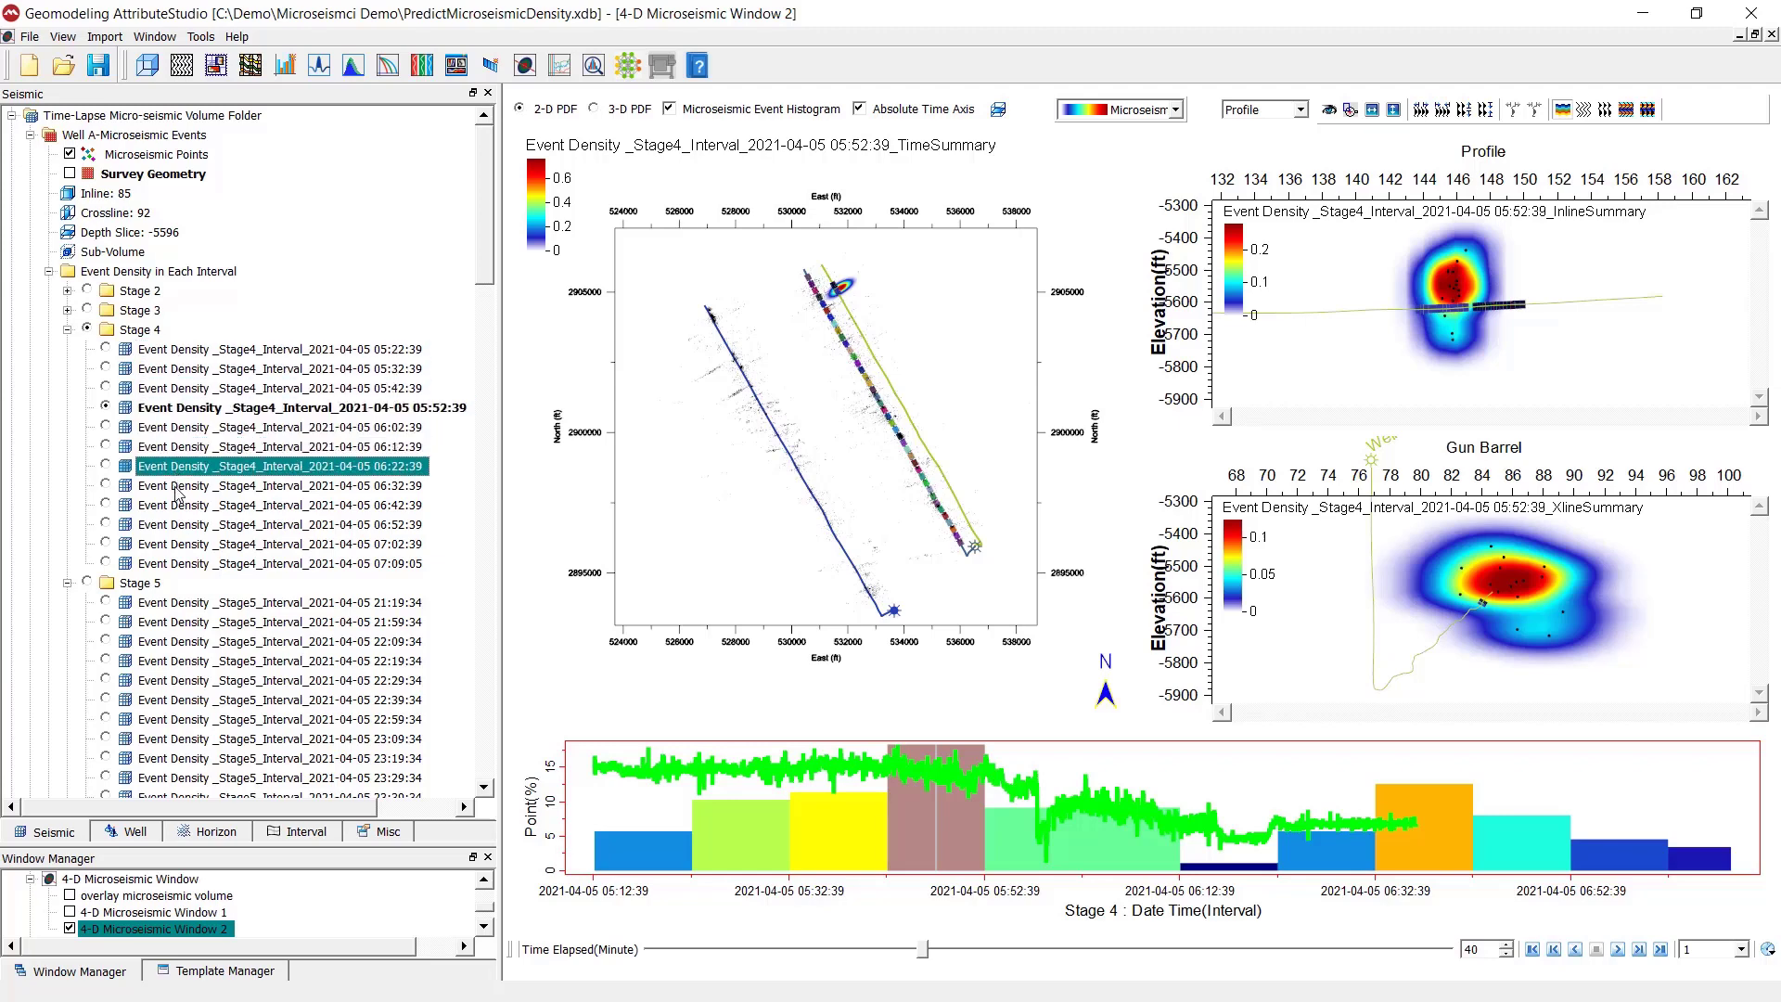
left_click(179, 487)
left_click(182, 506)
left_click(184, 526)
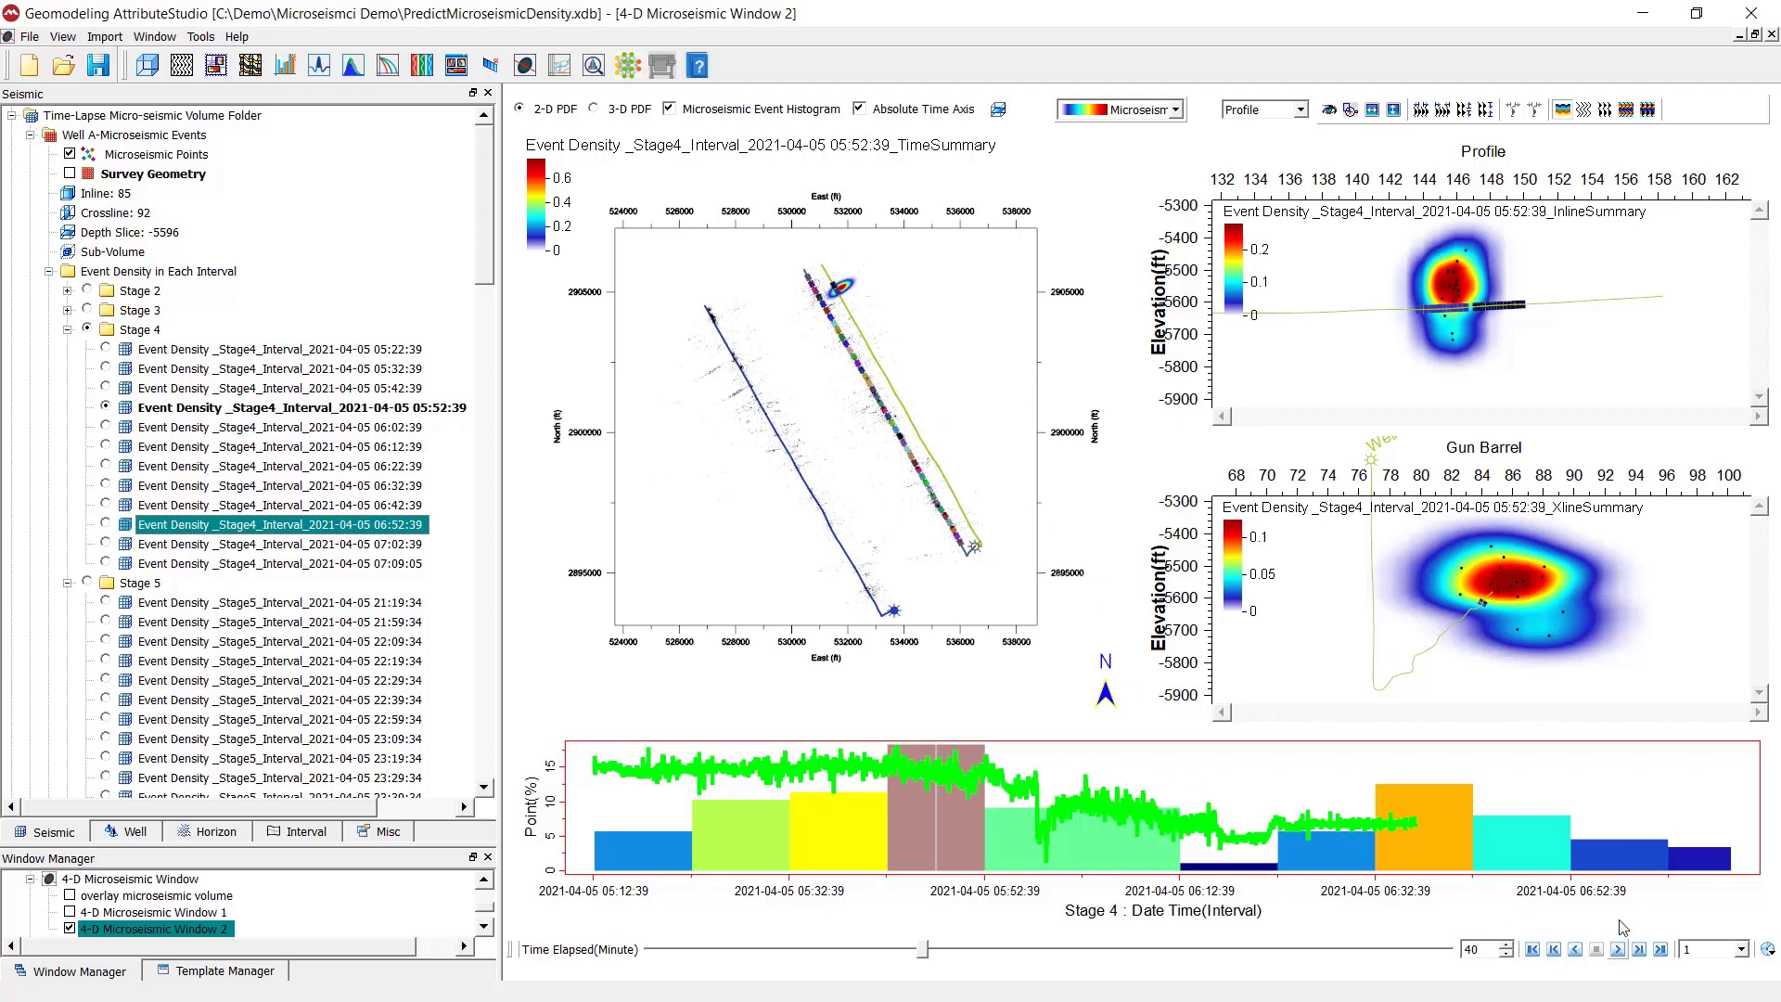
scroll(910, 435, "up", 1)
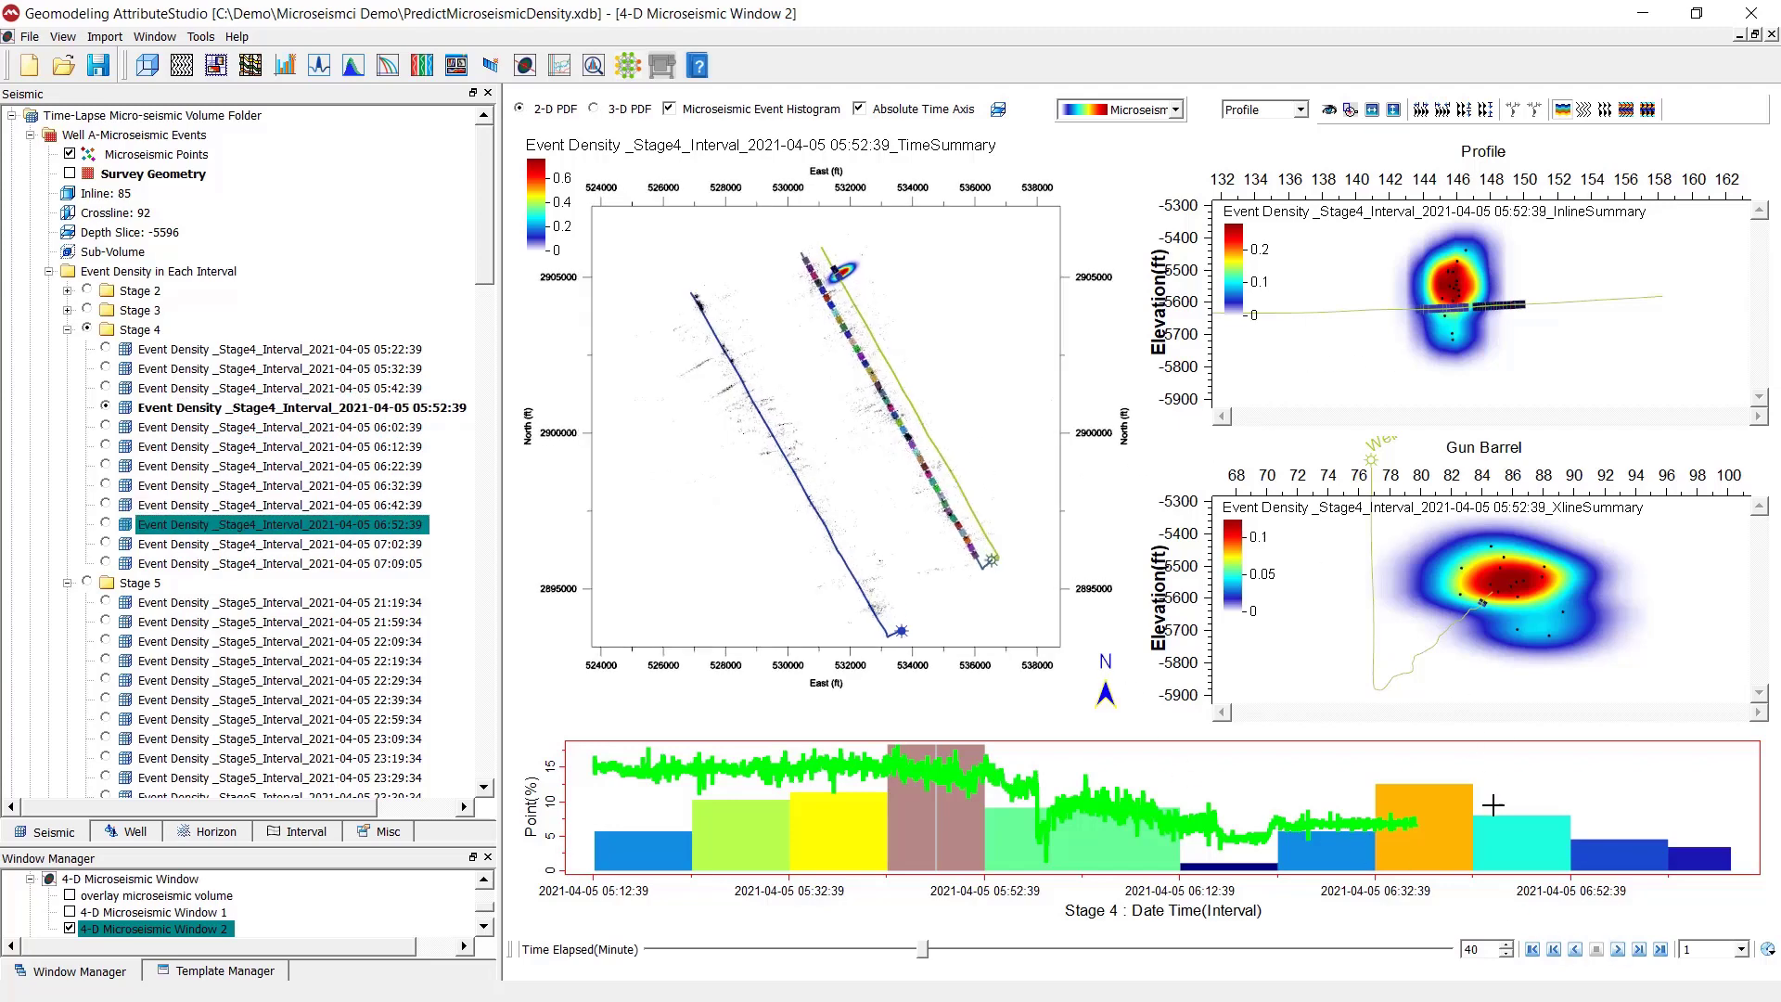
left_click(1618, 950)
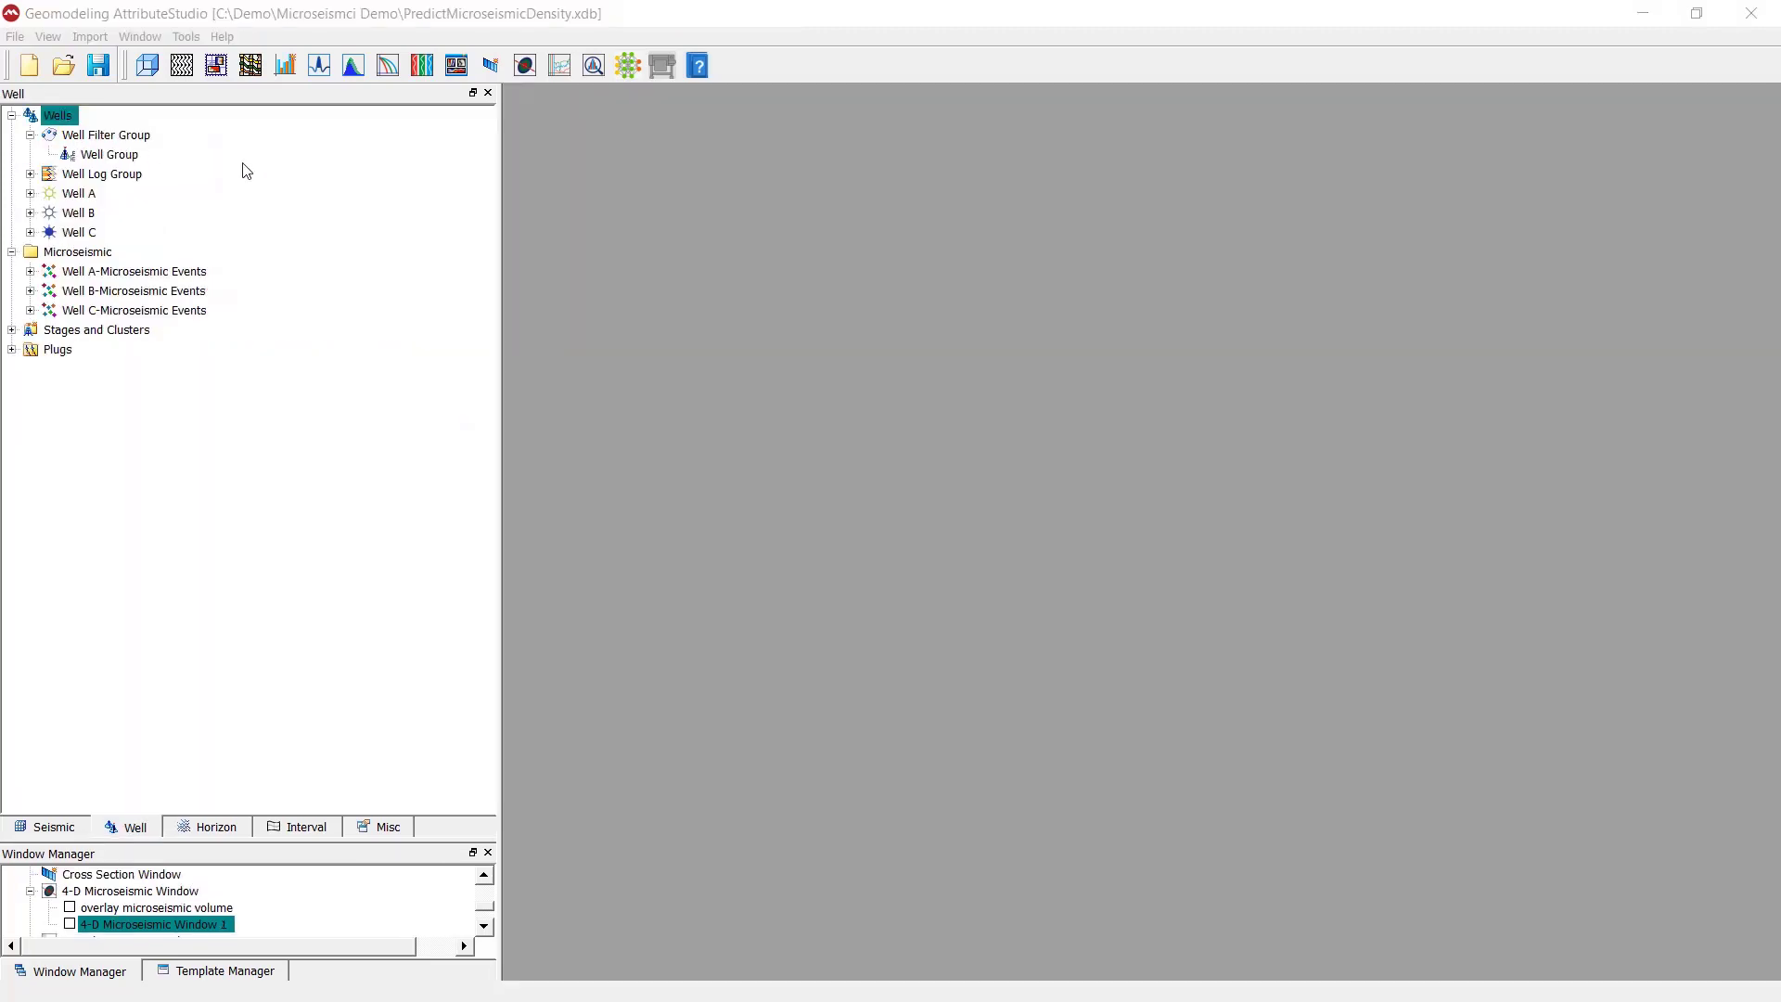
- Start a microseismic events import from the Well A-Microseismic Events file and enlarge the import settings dialog
left_click(93, 38)
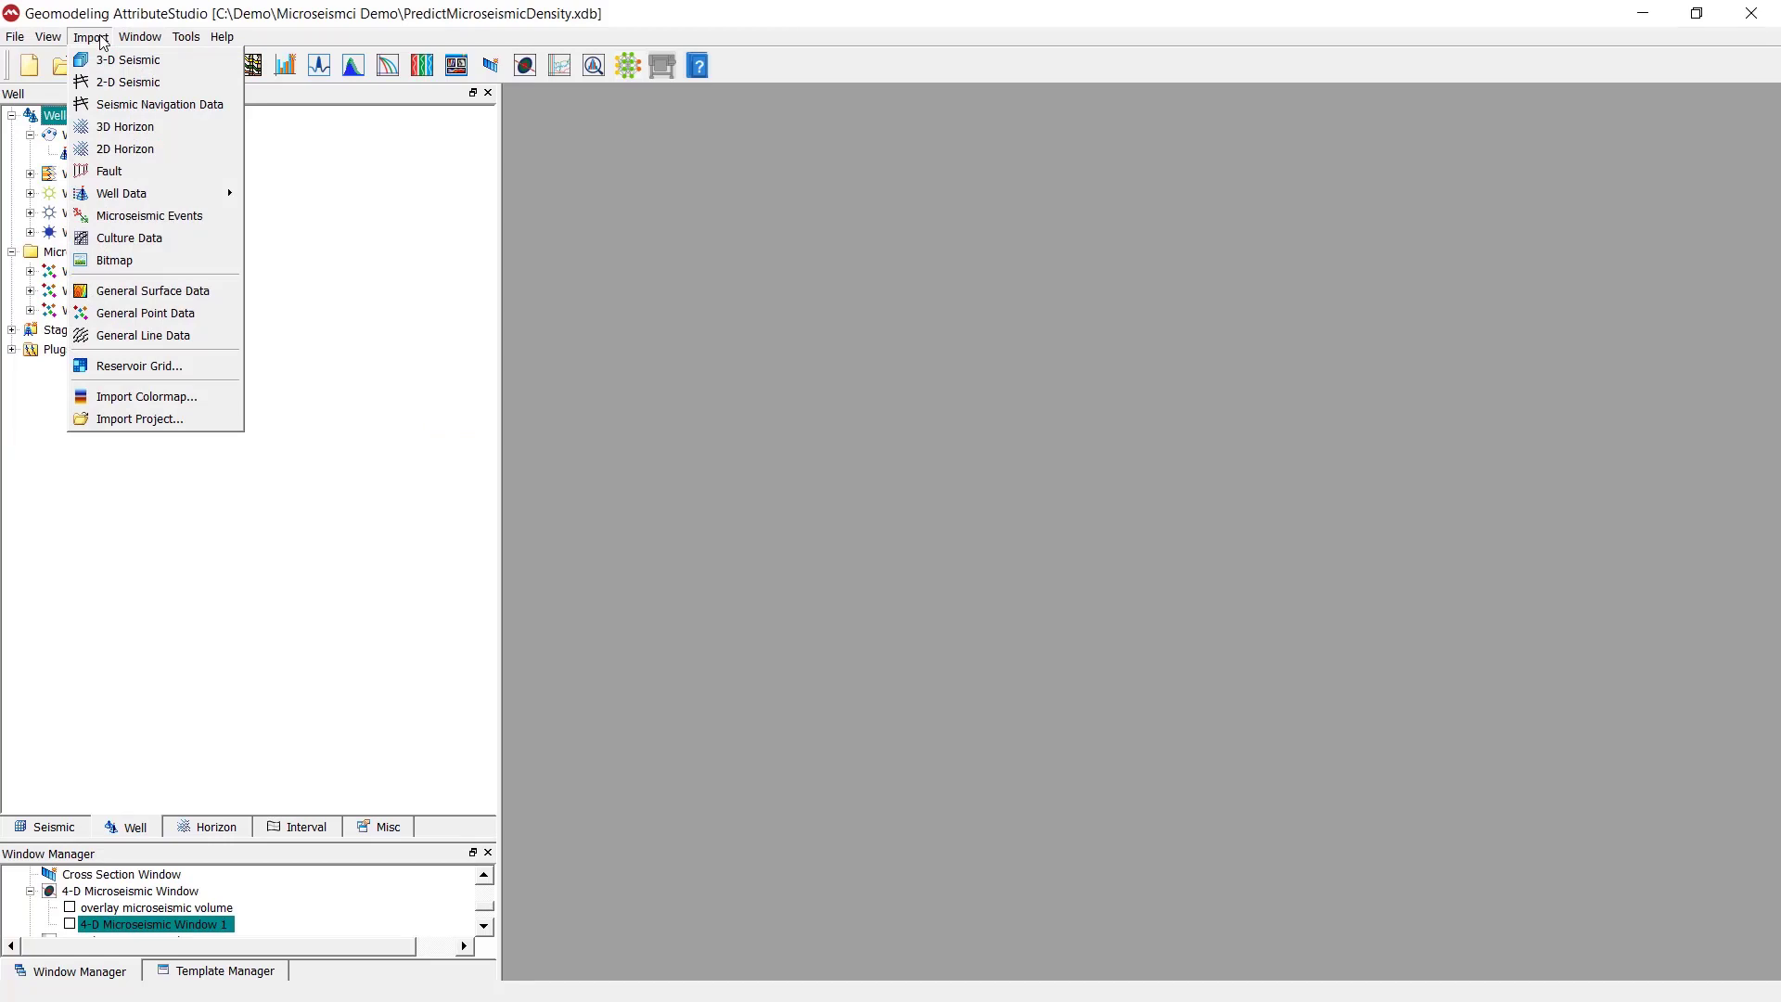
left_click(154, 224)
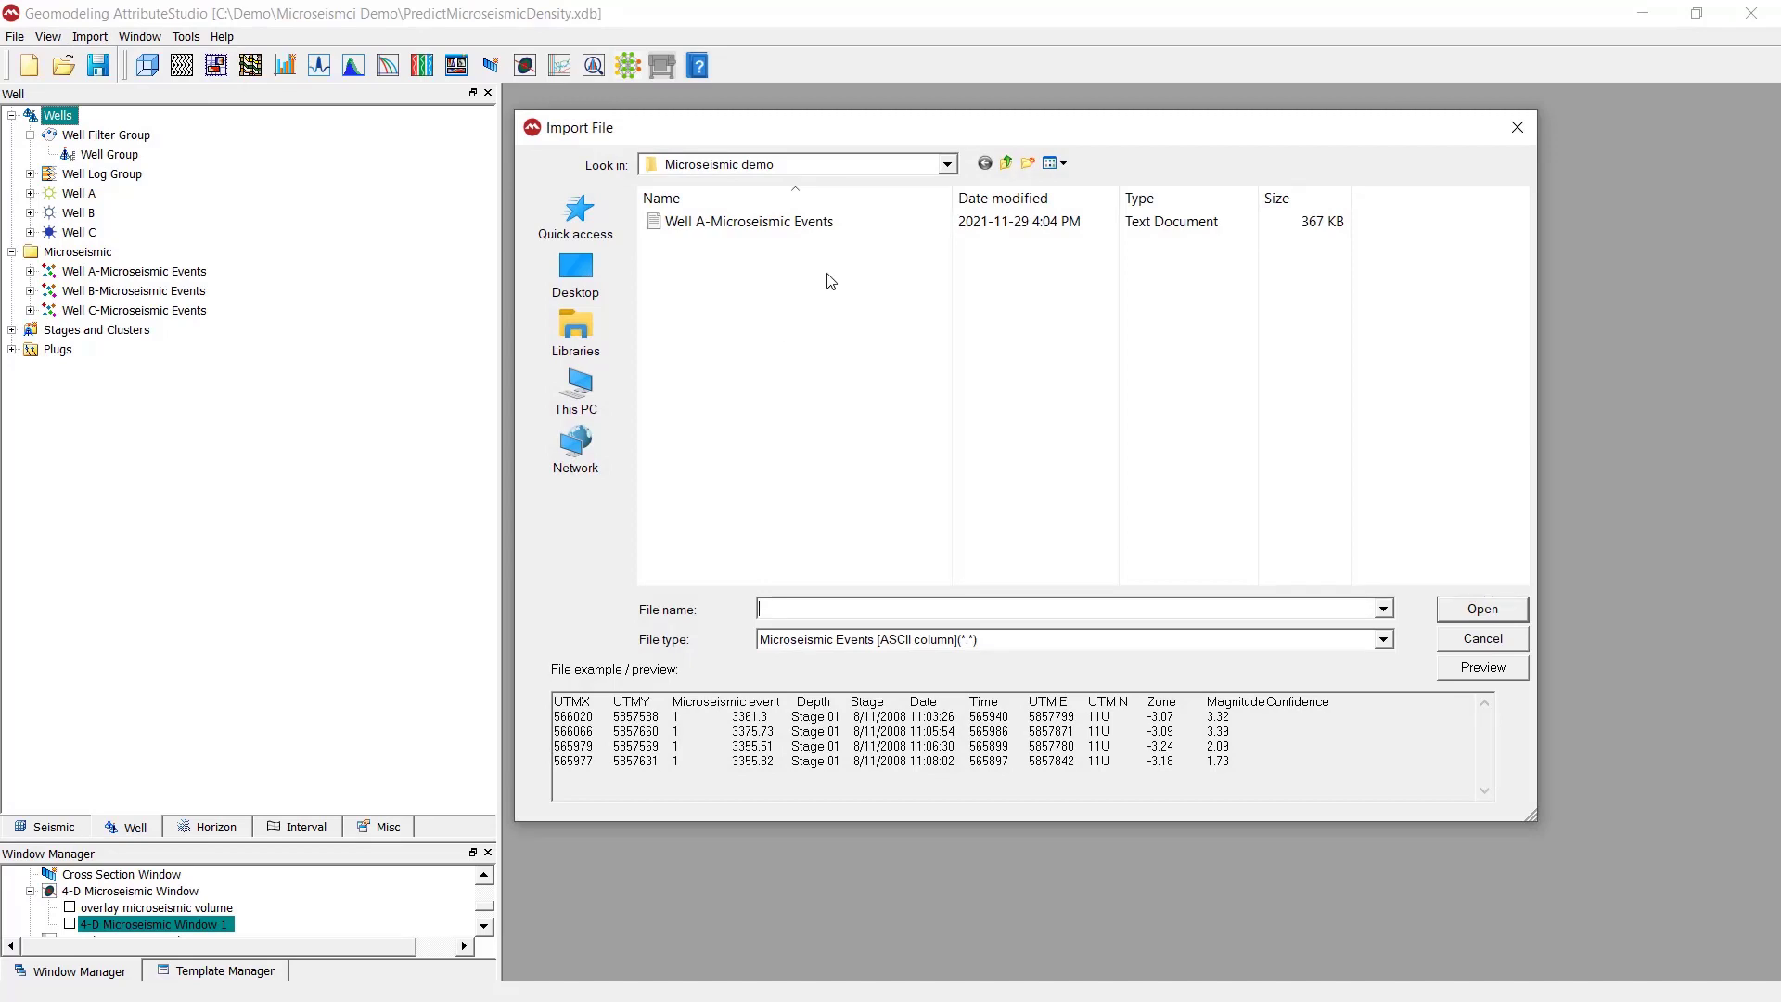
left_click(828, 227)
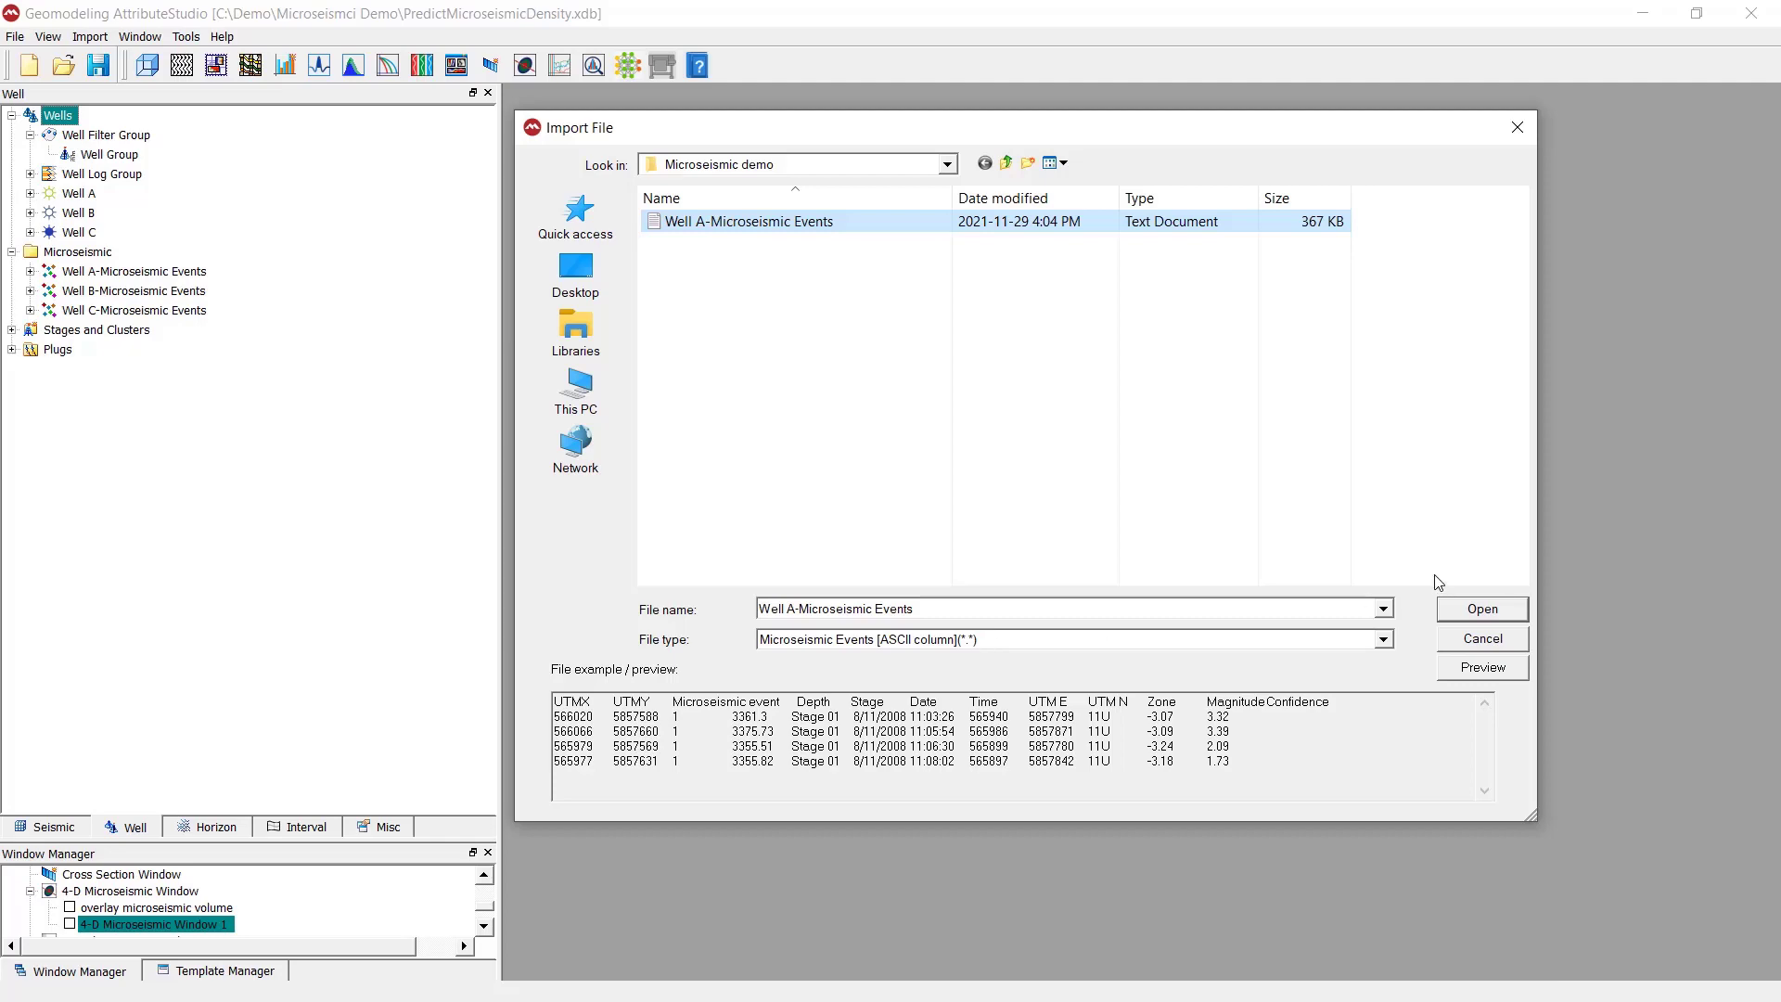
left_click(1458, 610)
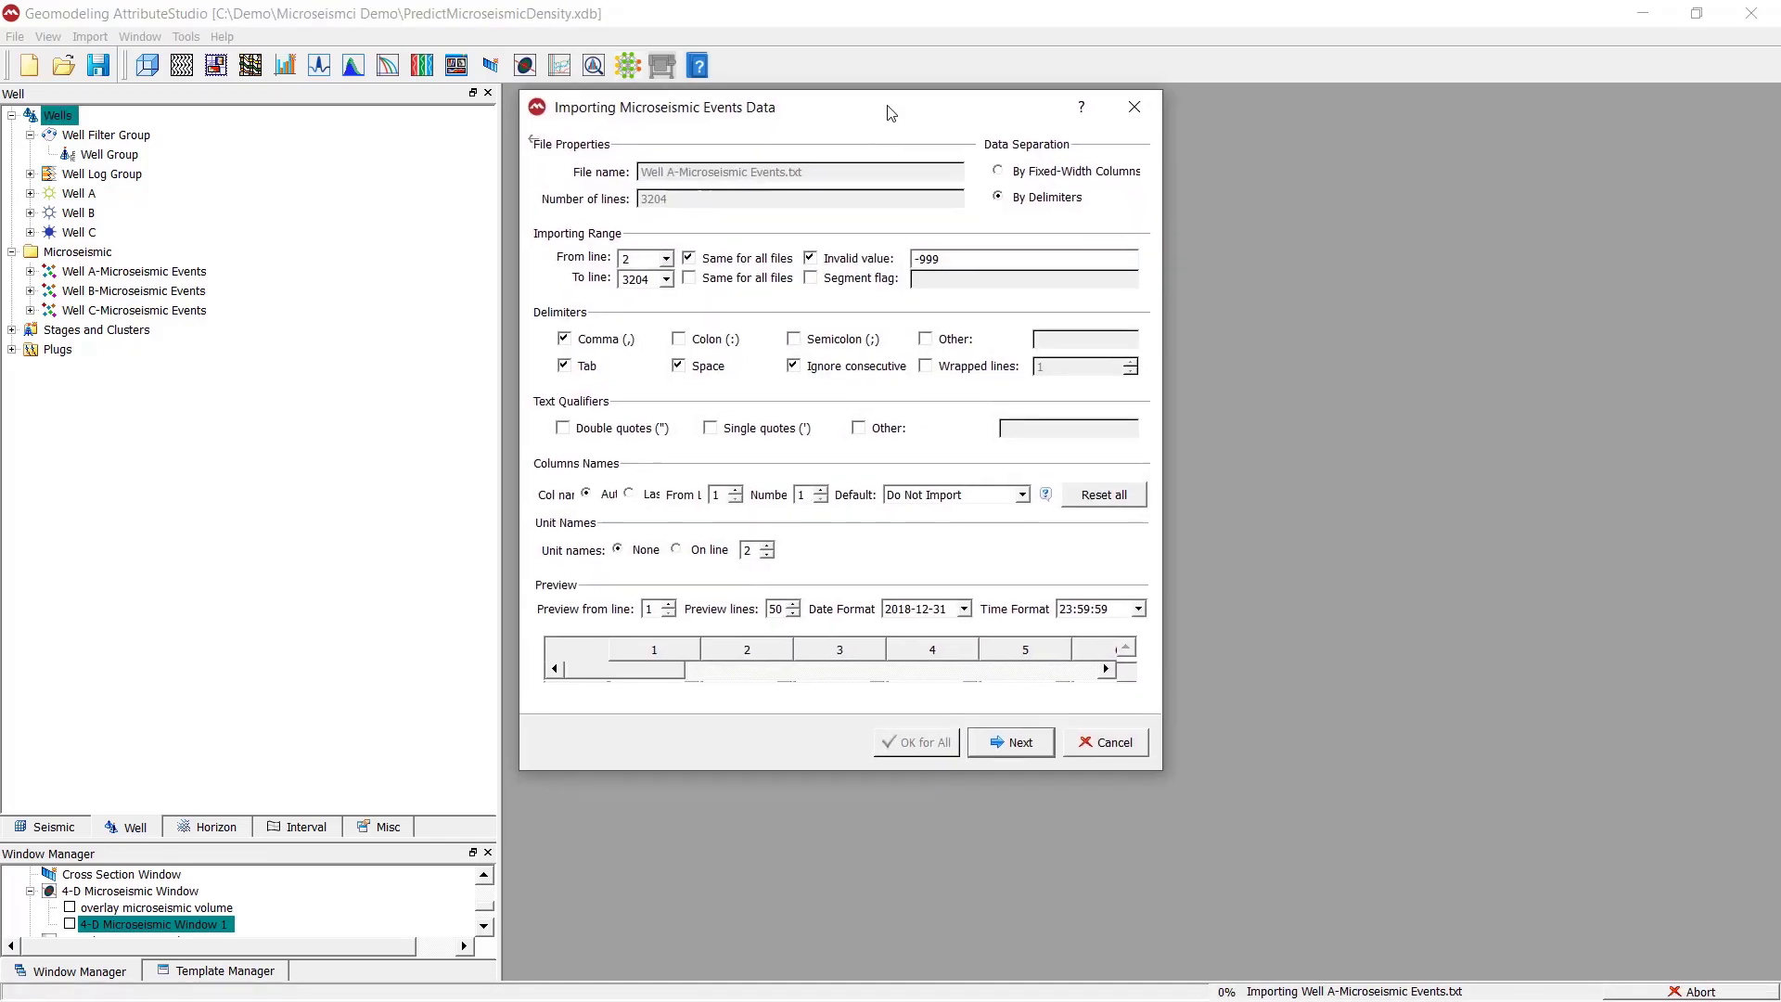
left_click_drag(1158, 775, 1759, 998)
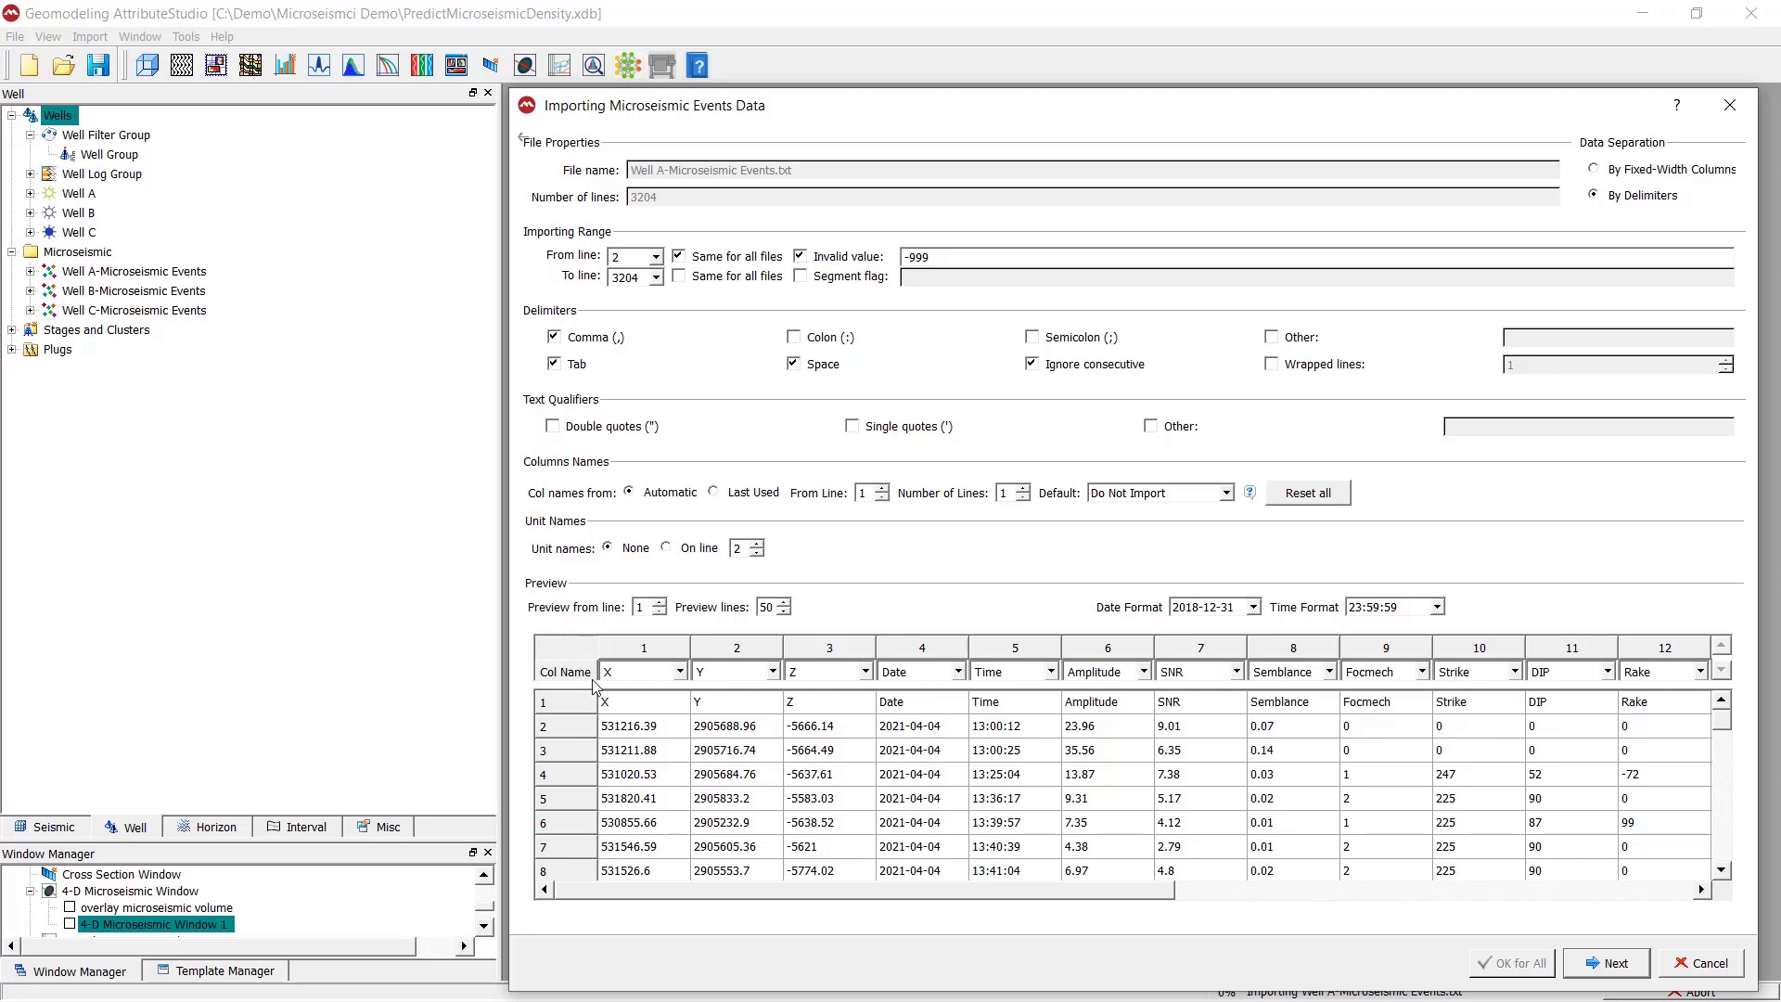
- Check the first data row, the invalid value and the preview columns, and remove Space from the import delimiters
left_click(582, 736)
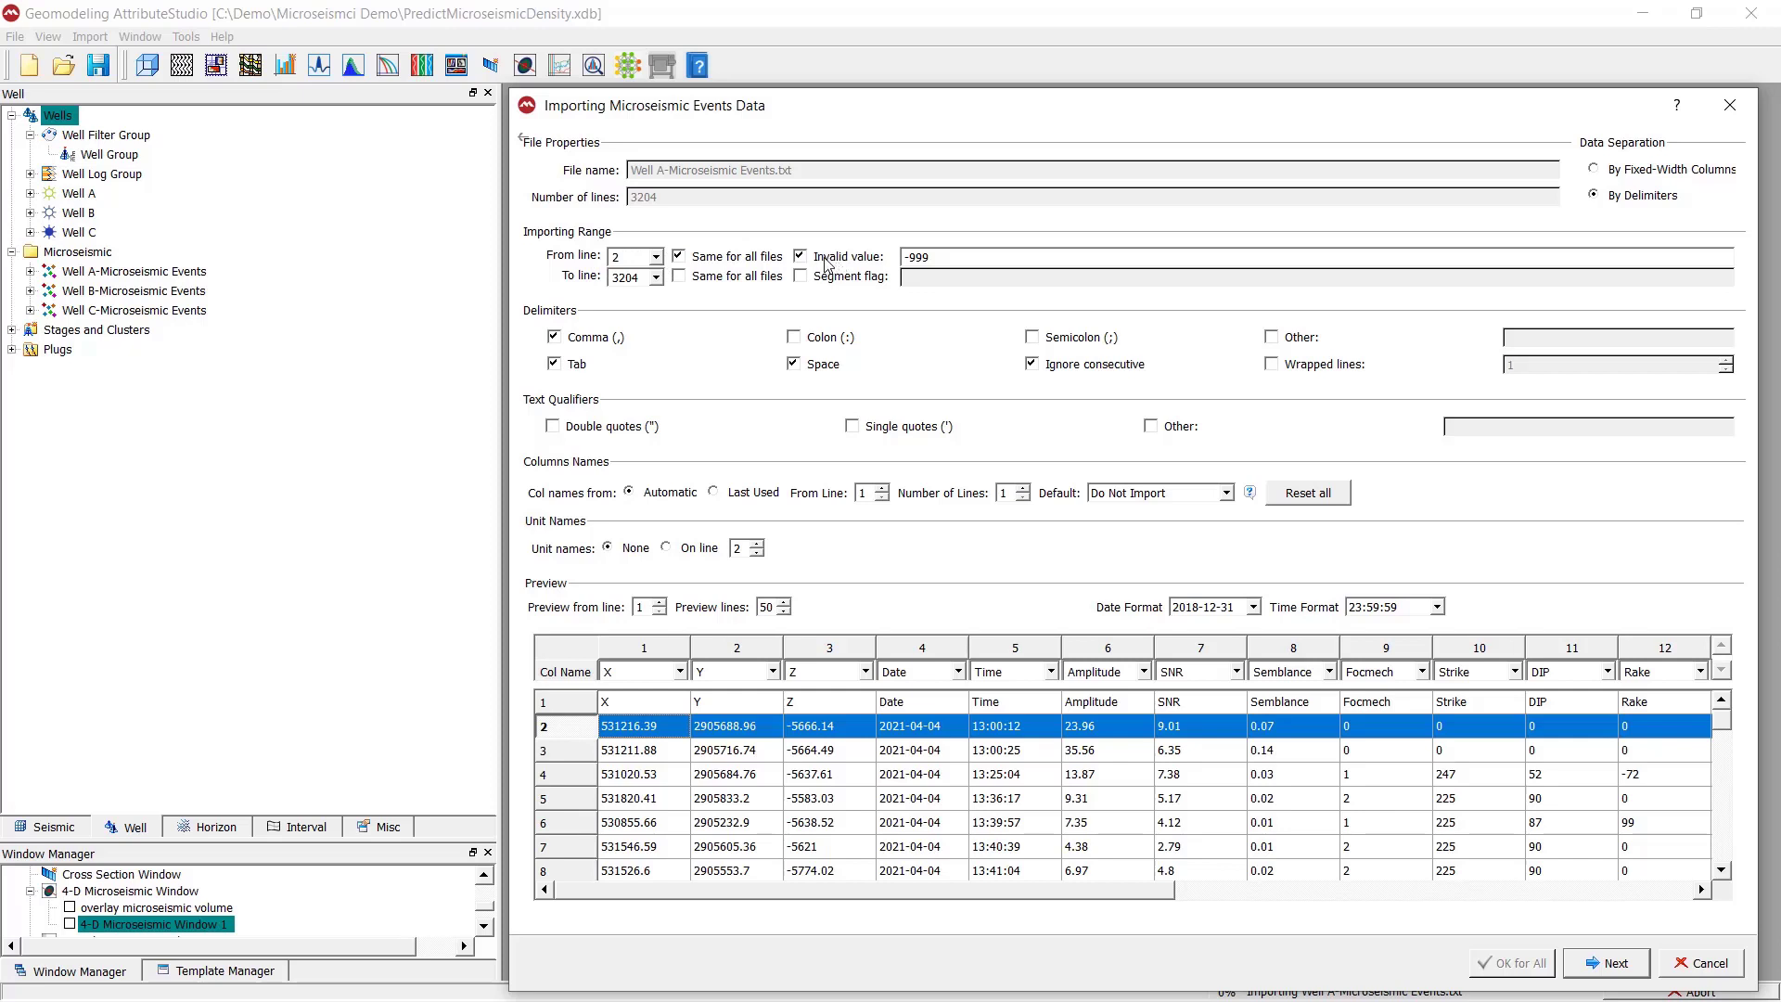
left_click(938, 256)
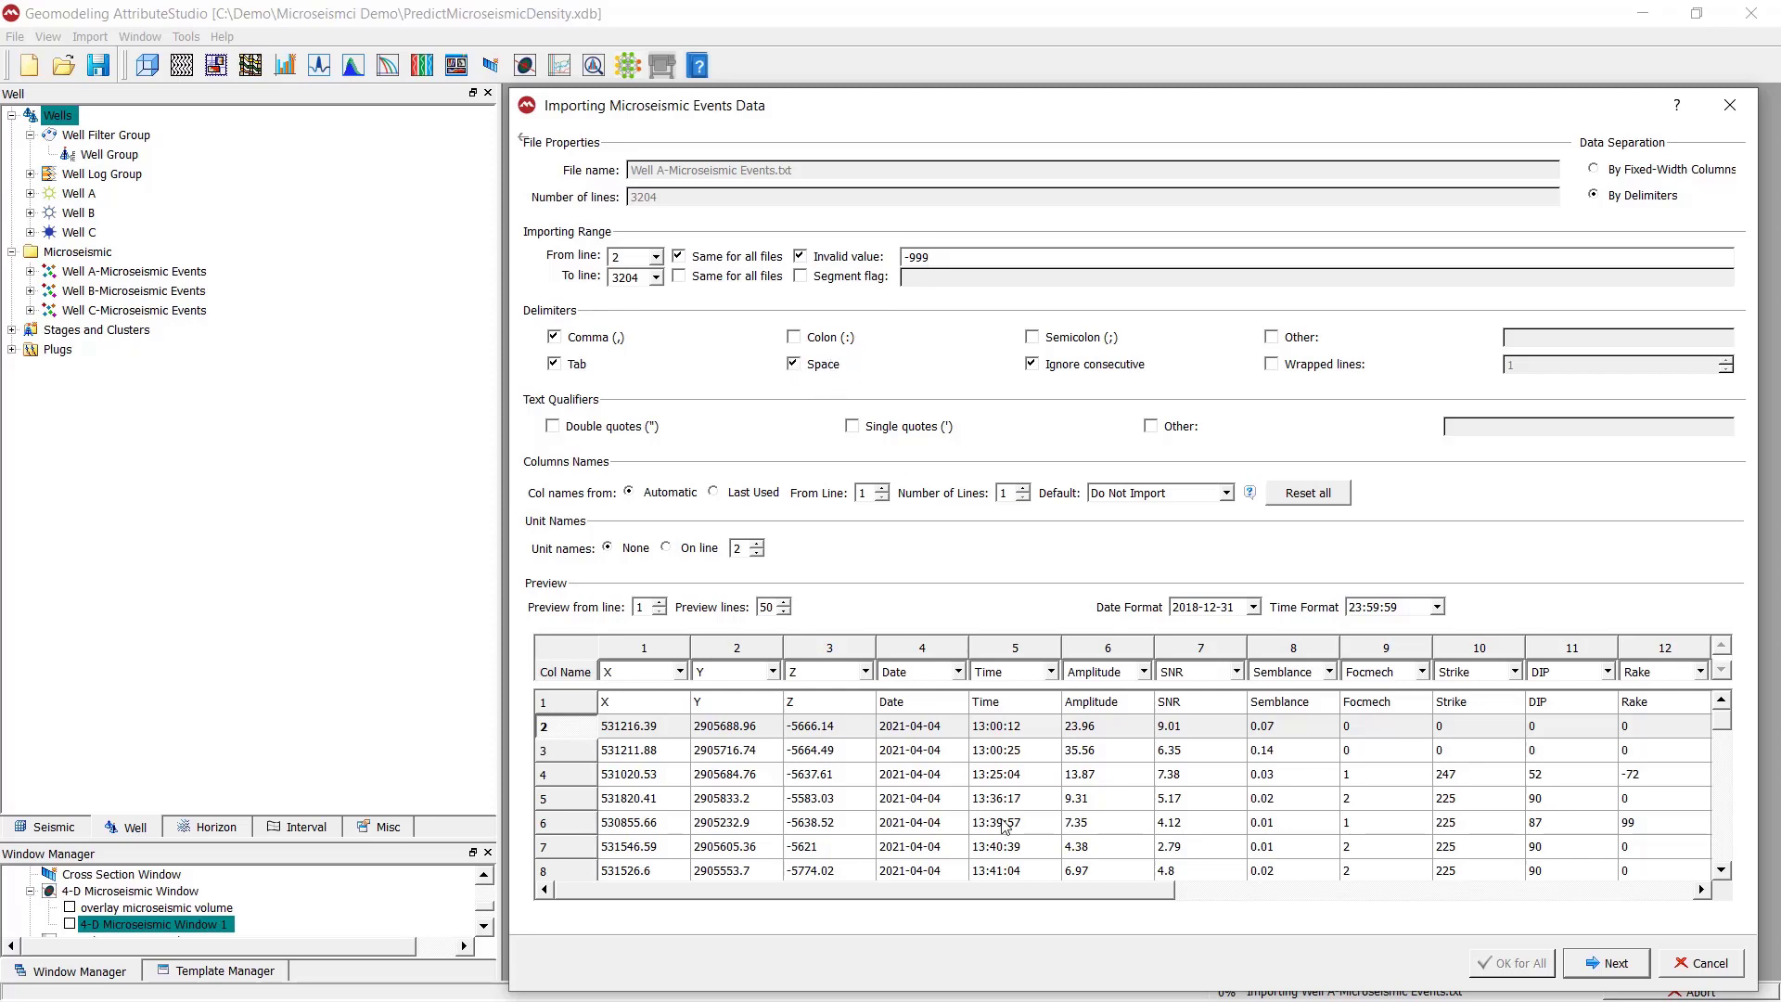
left_click_drag(956, 898, 1463, 906)
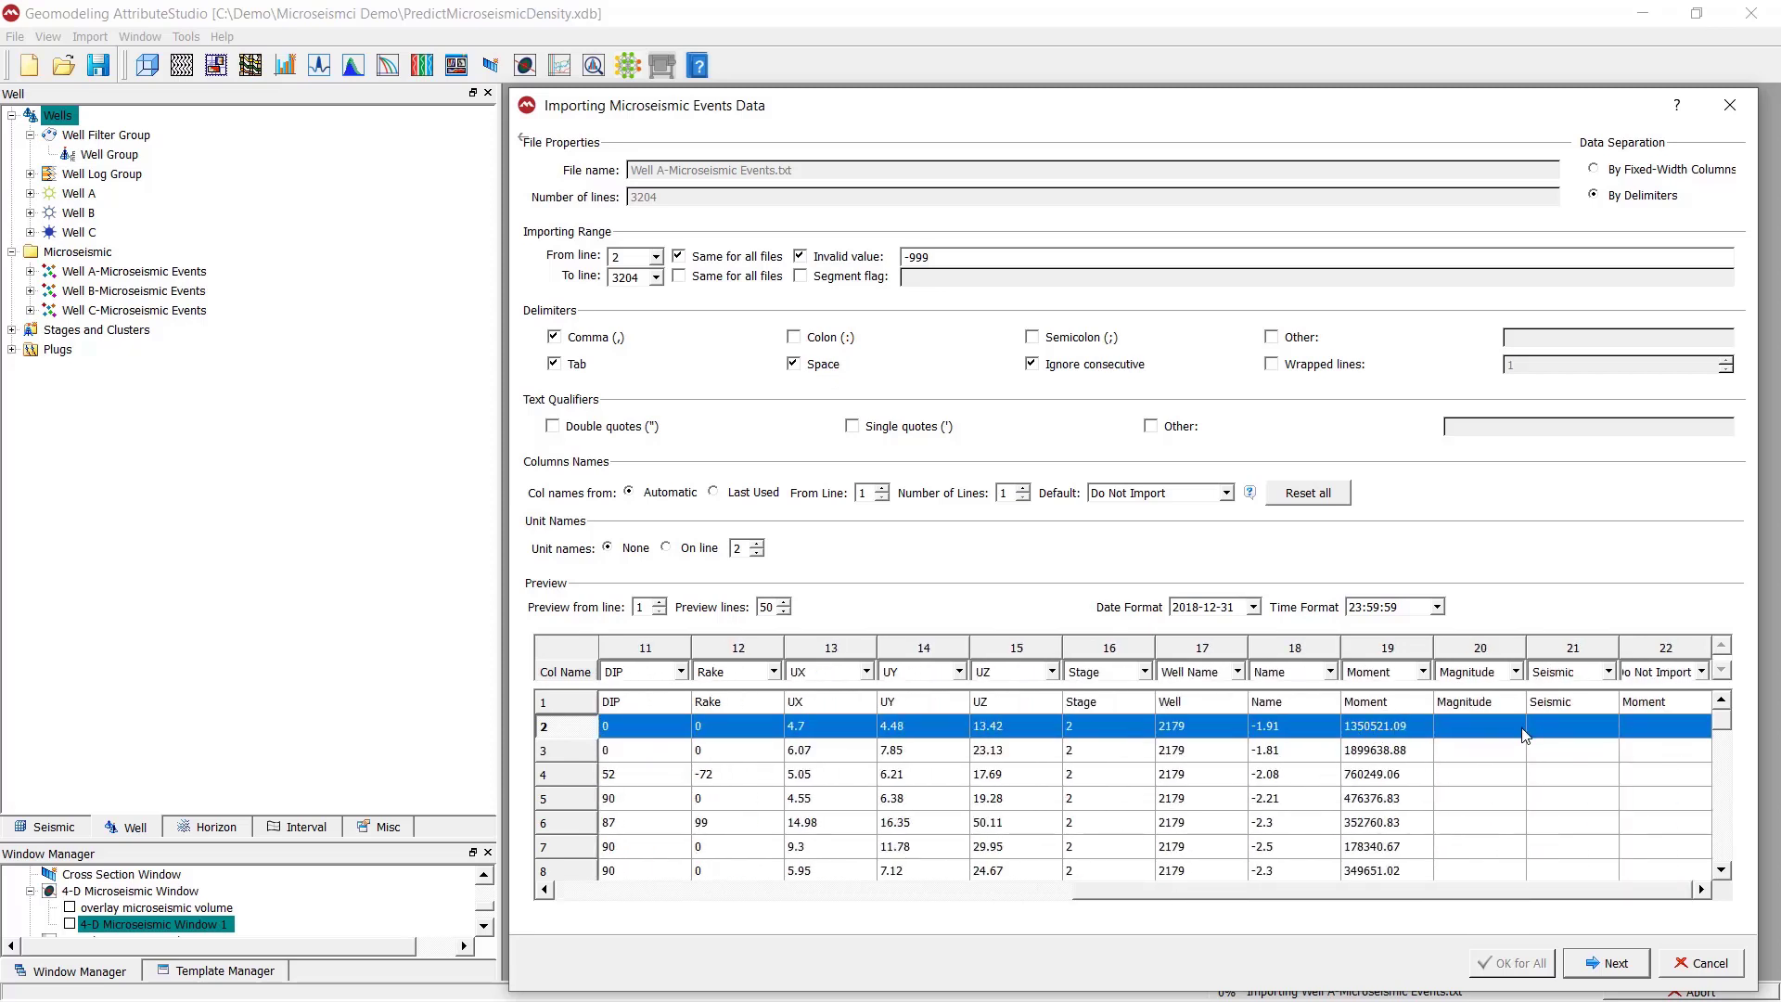
left_click(822, 366)
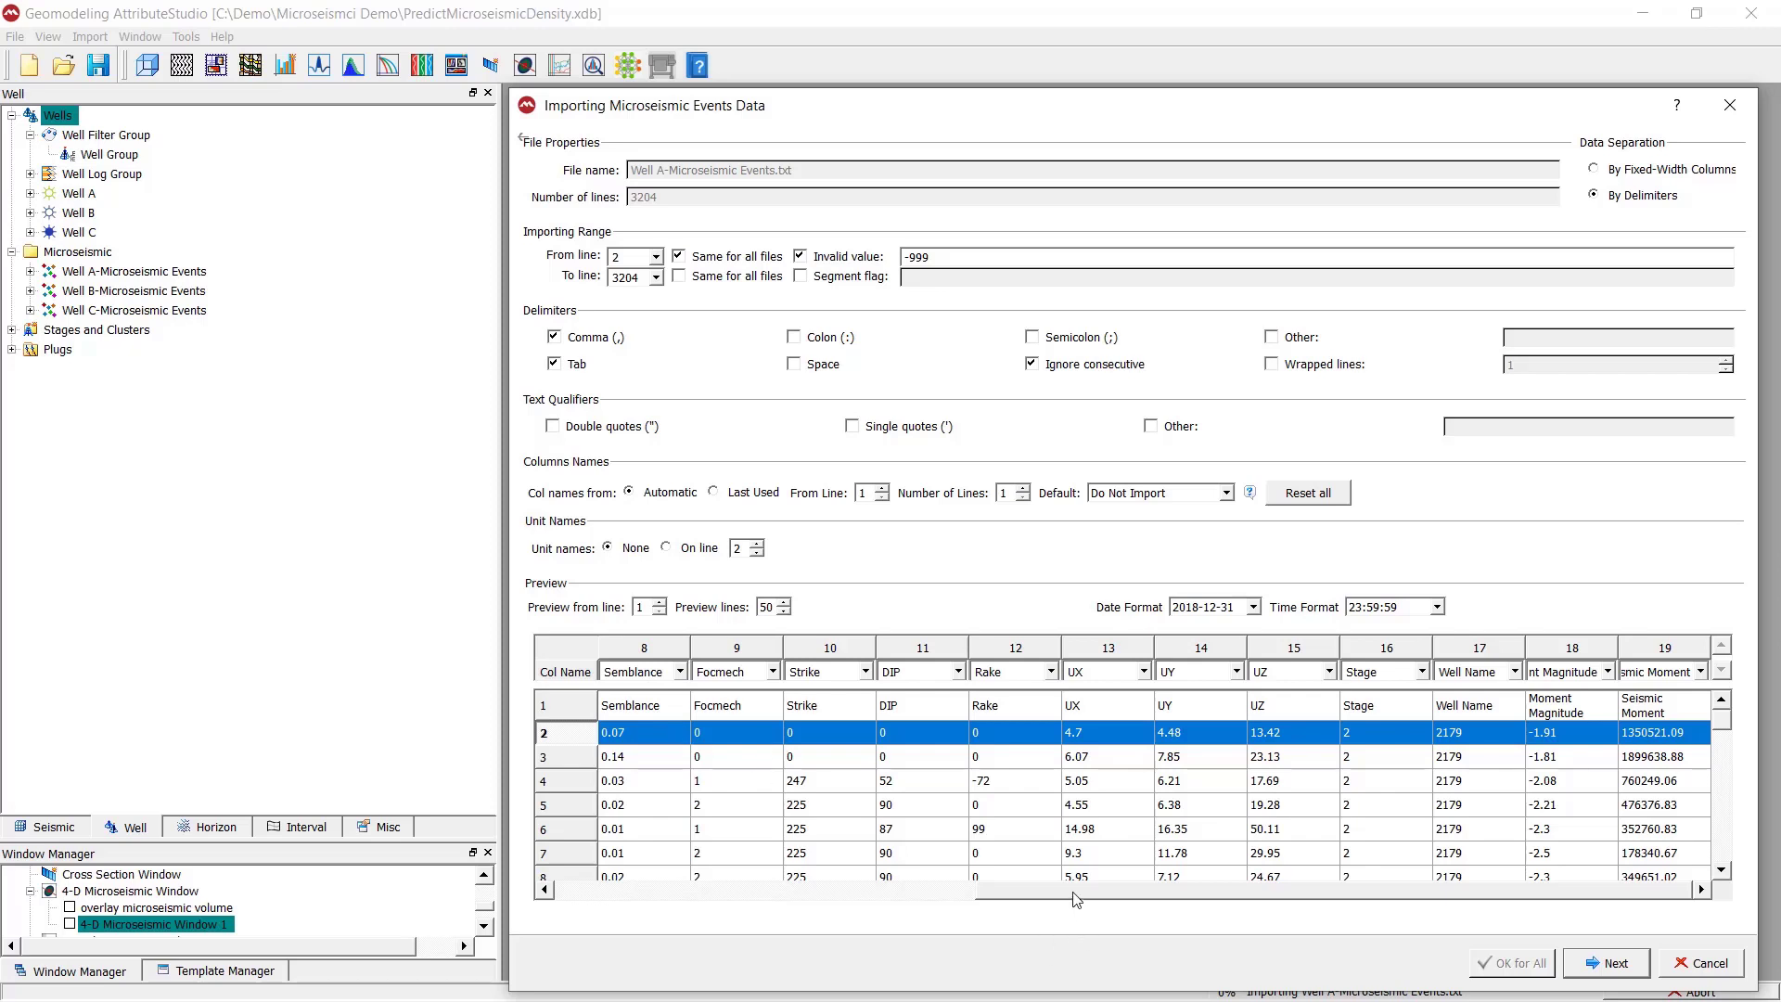
- Examine the column name assignments across the whole preview table and the list of names available for the X column
left_click_drag(1076, 892, 590, 853)
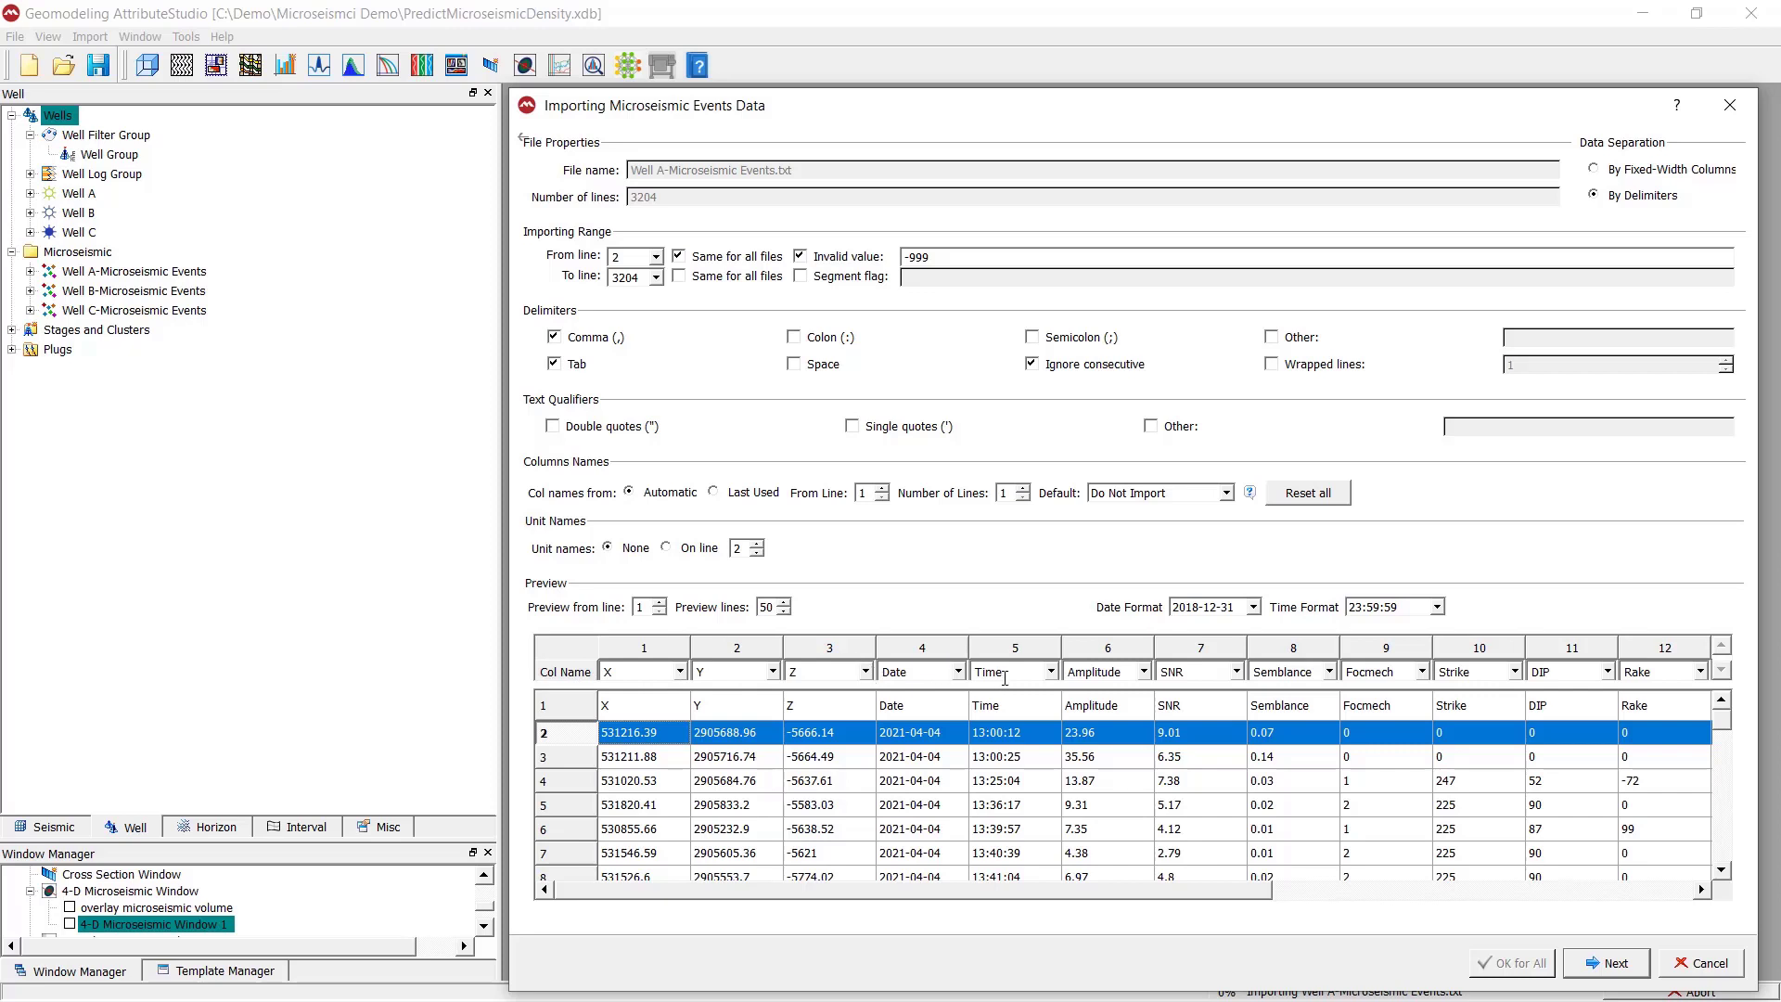
left_click_drag(1042, 898, 1473, 898)
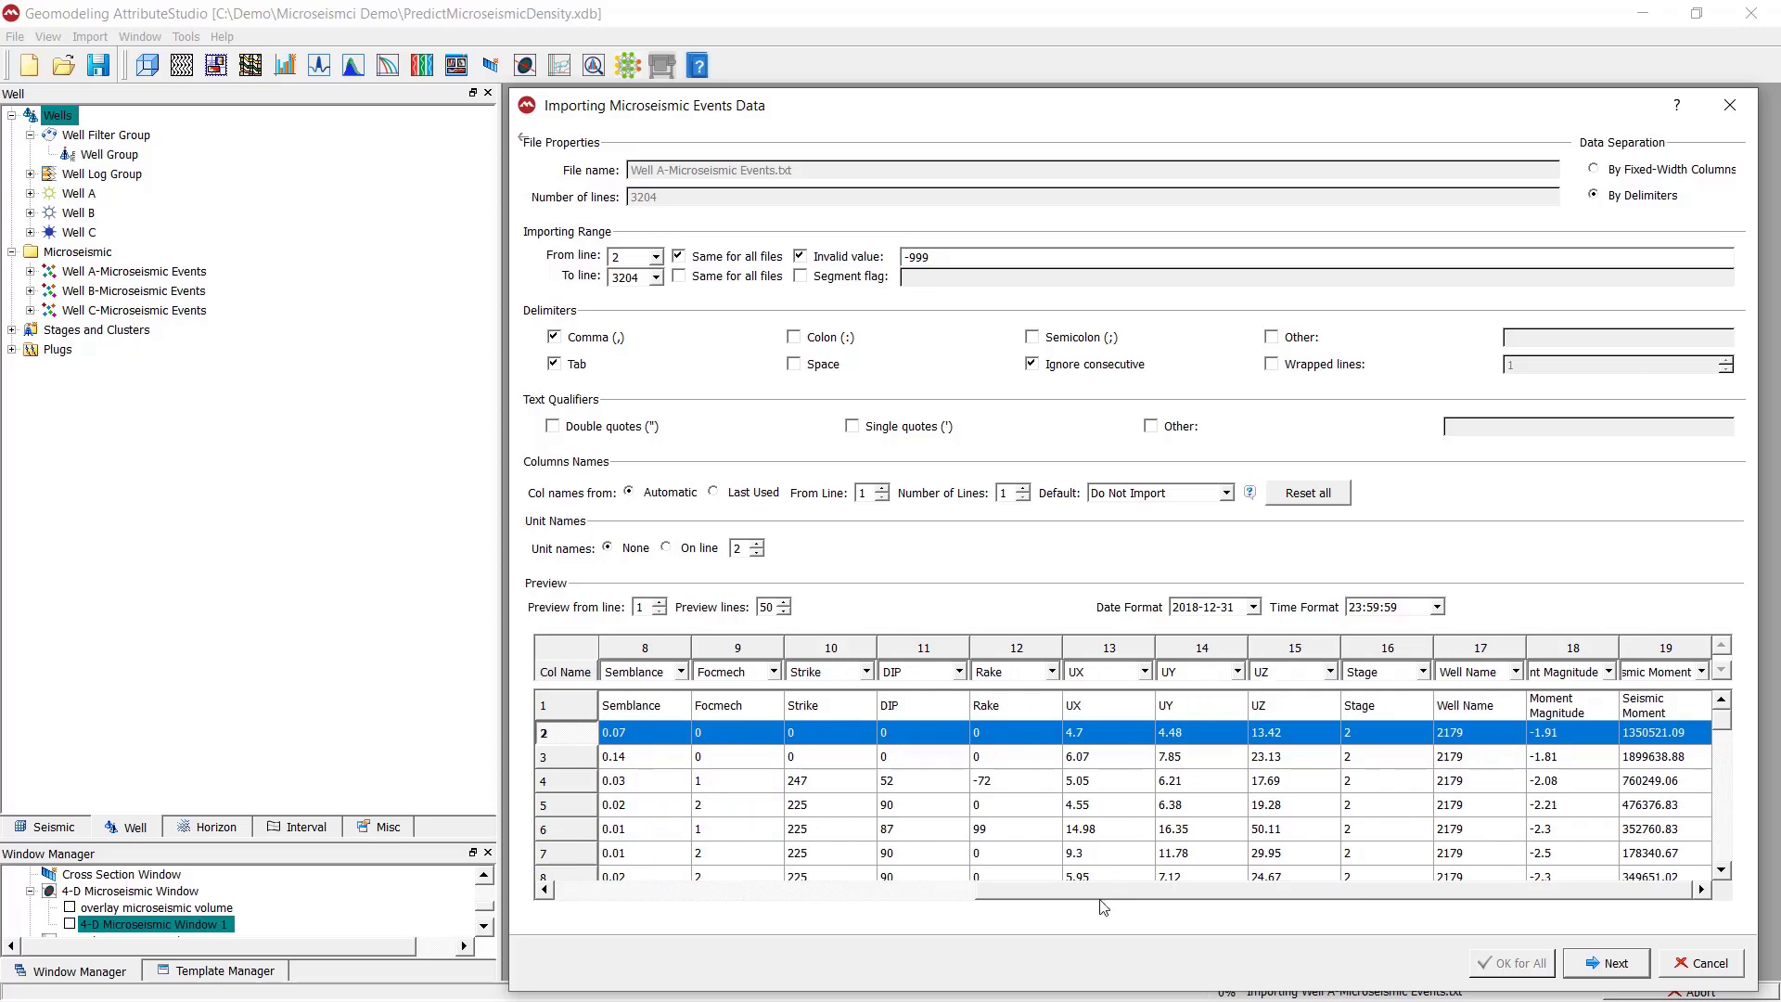
left_click_drag(1109, 896, 881, 895)
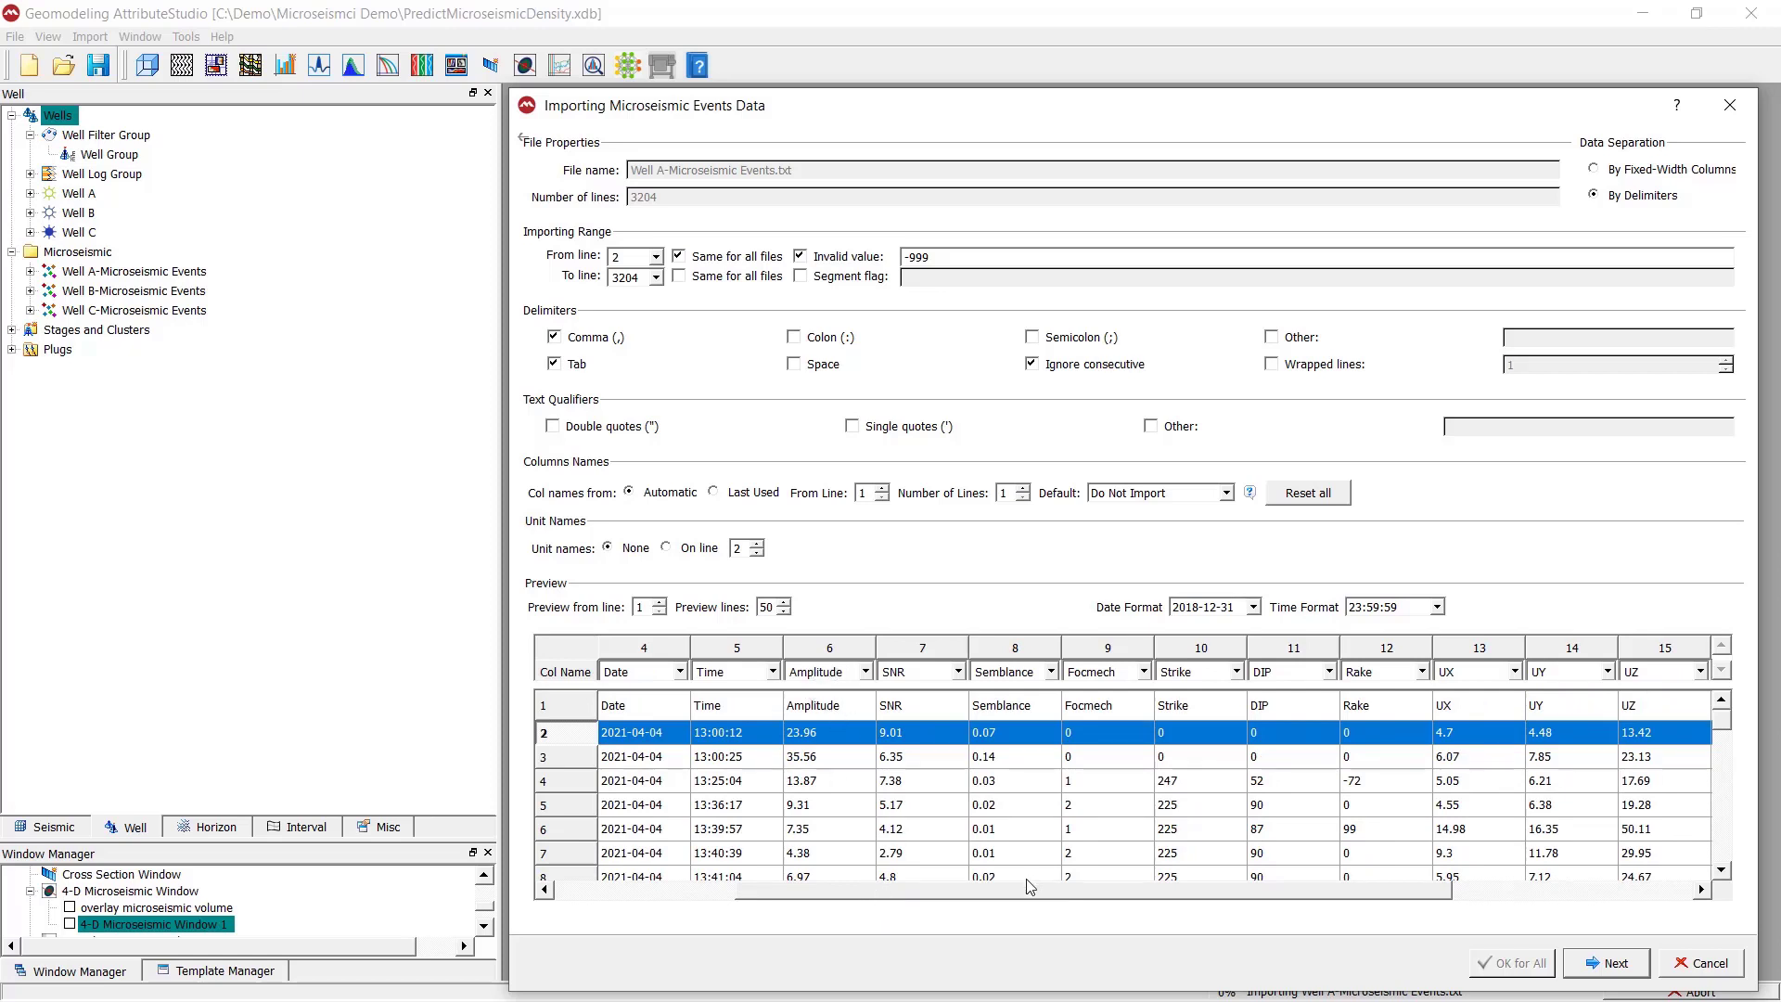
left_click_drag(998, 902, 1233, 904)
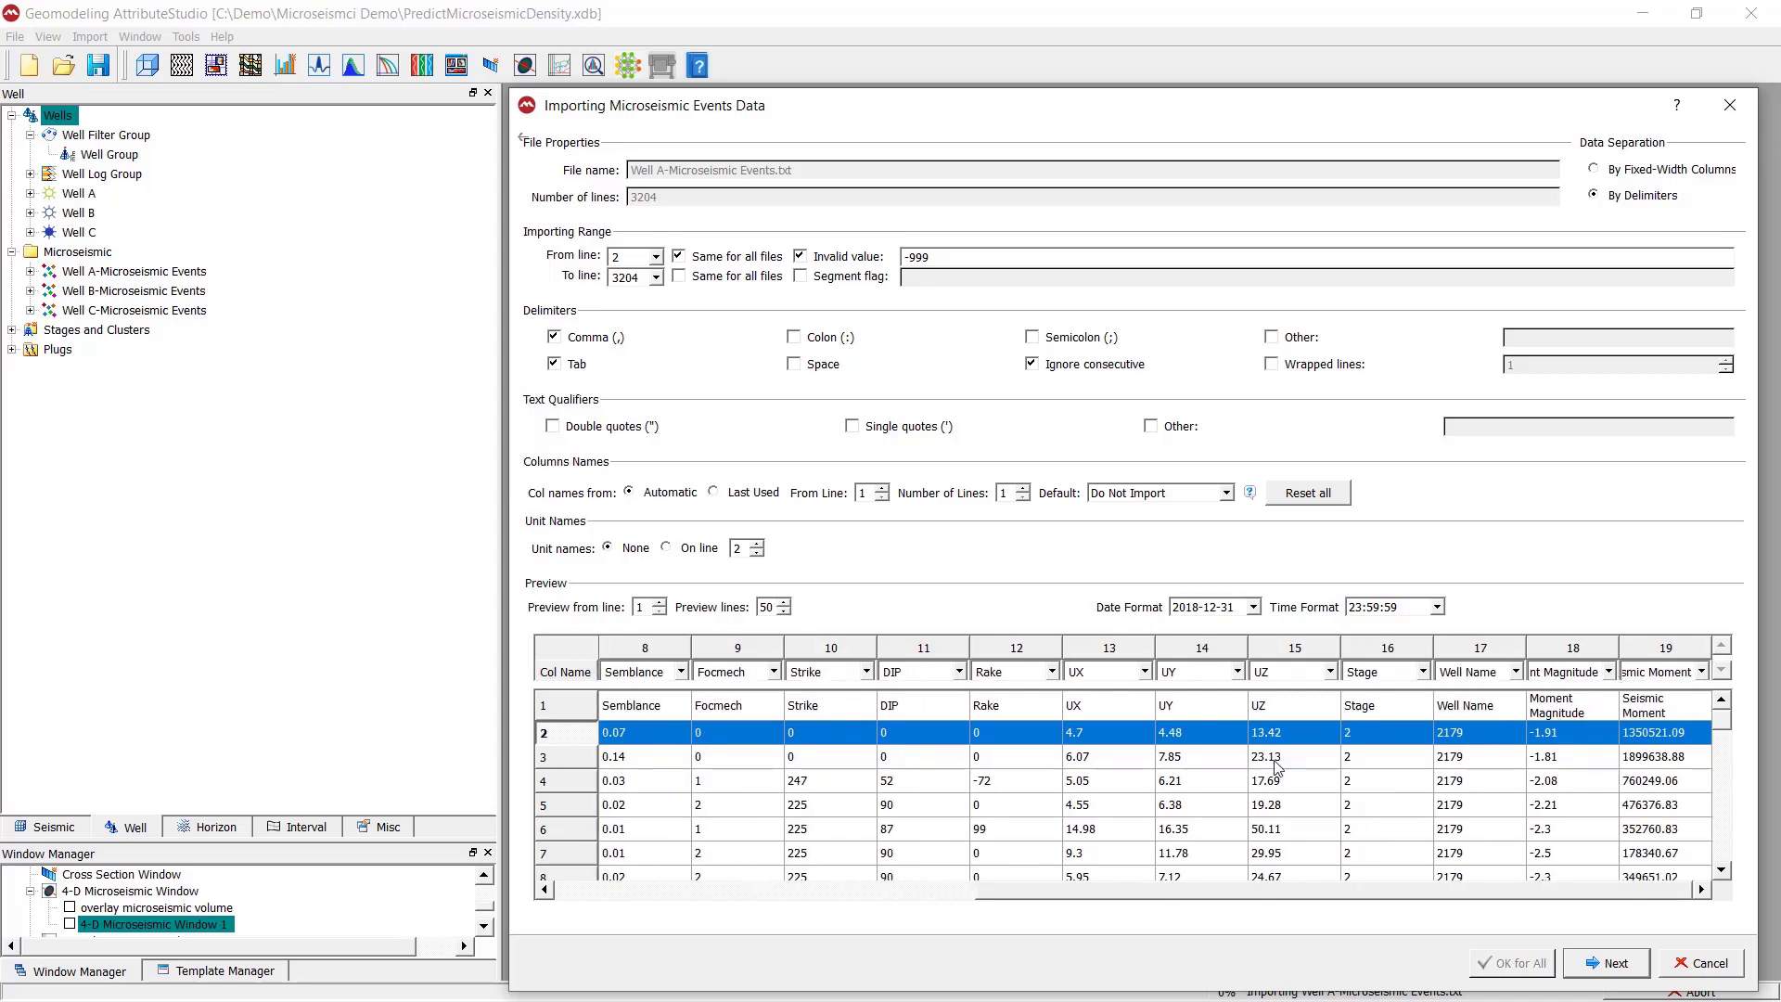
left_click_drag(1127, 901, 659, 906)
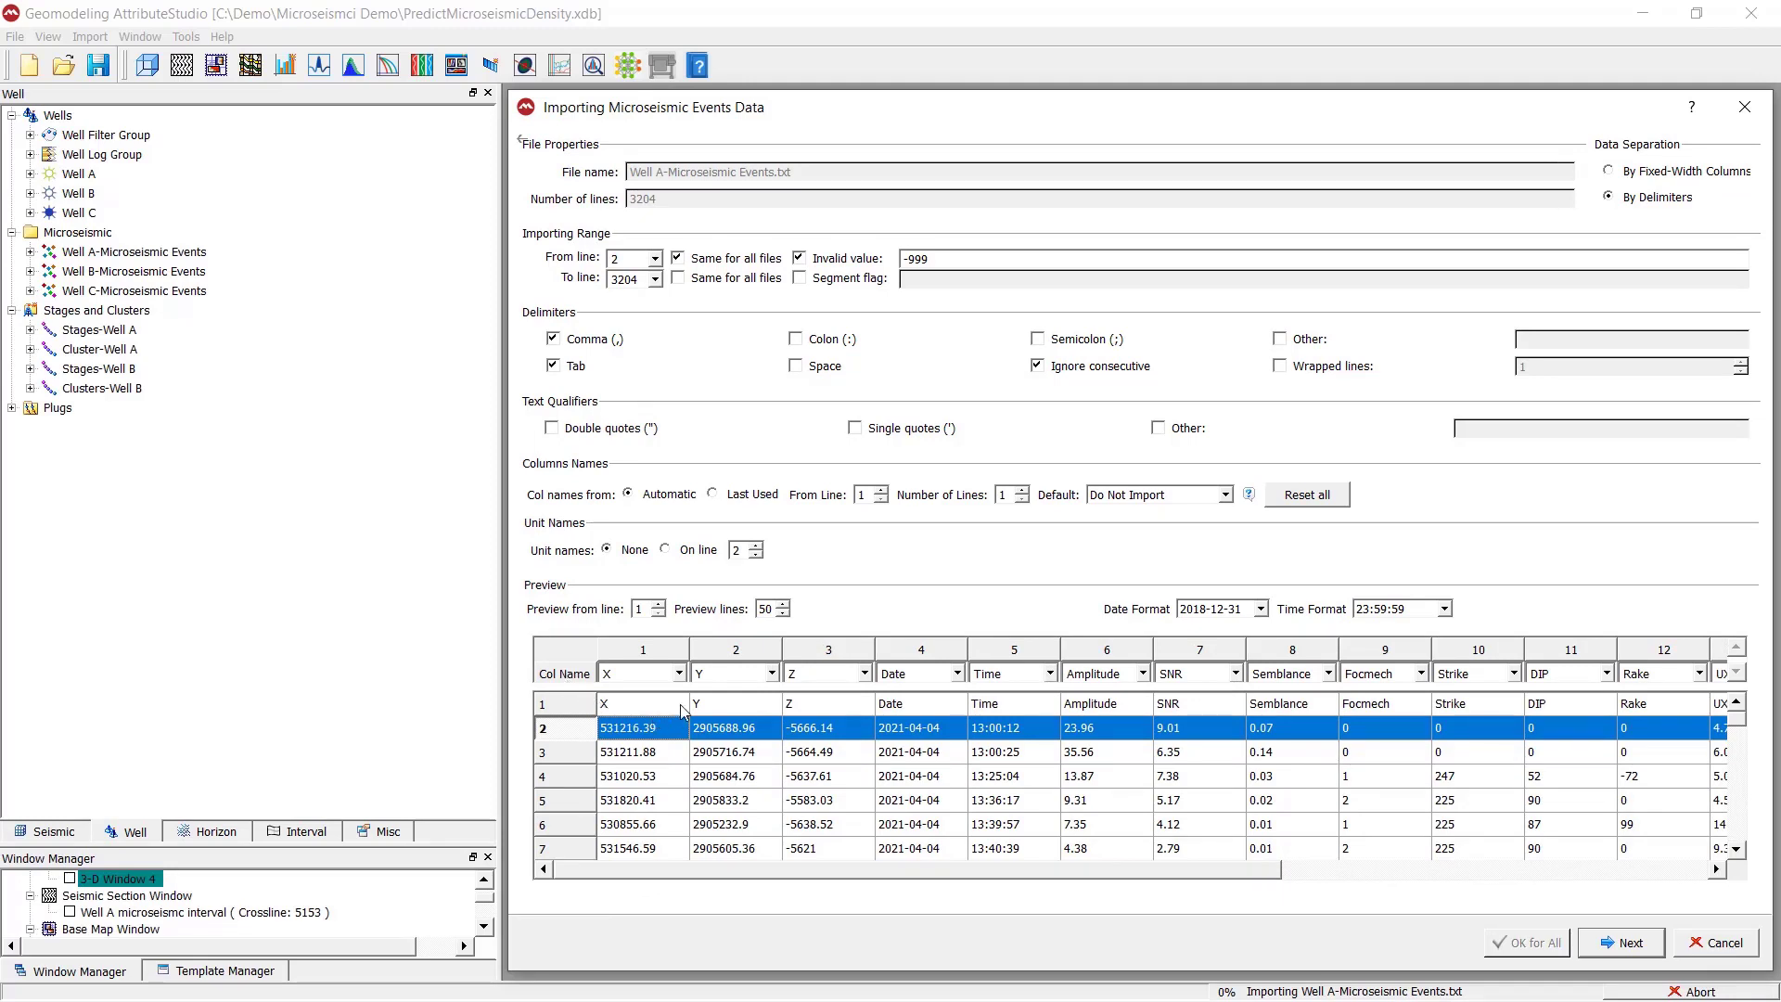
left_click(681, 674)
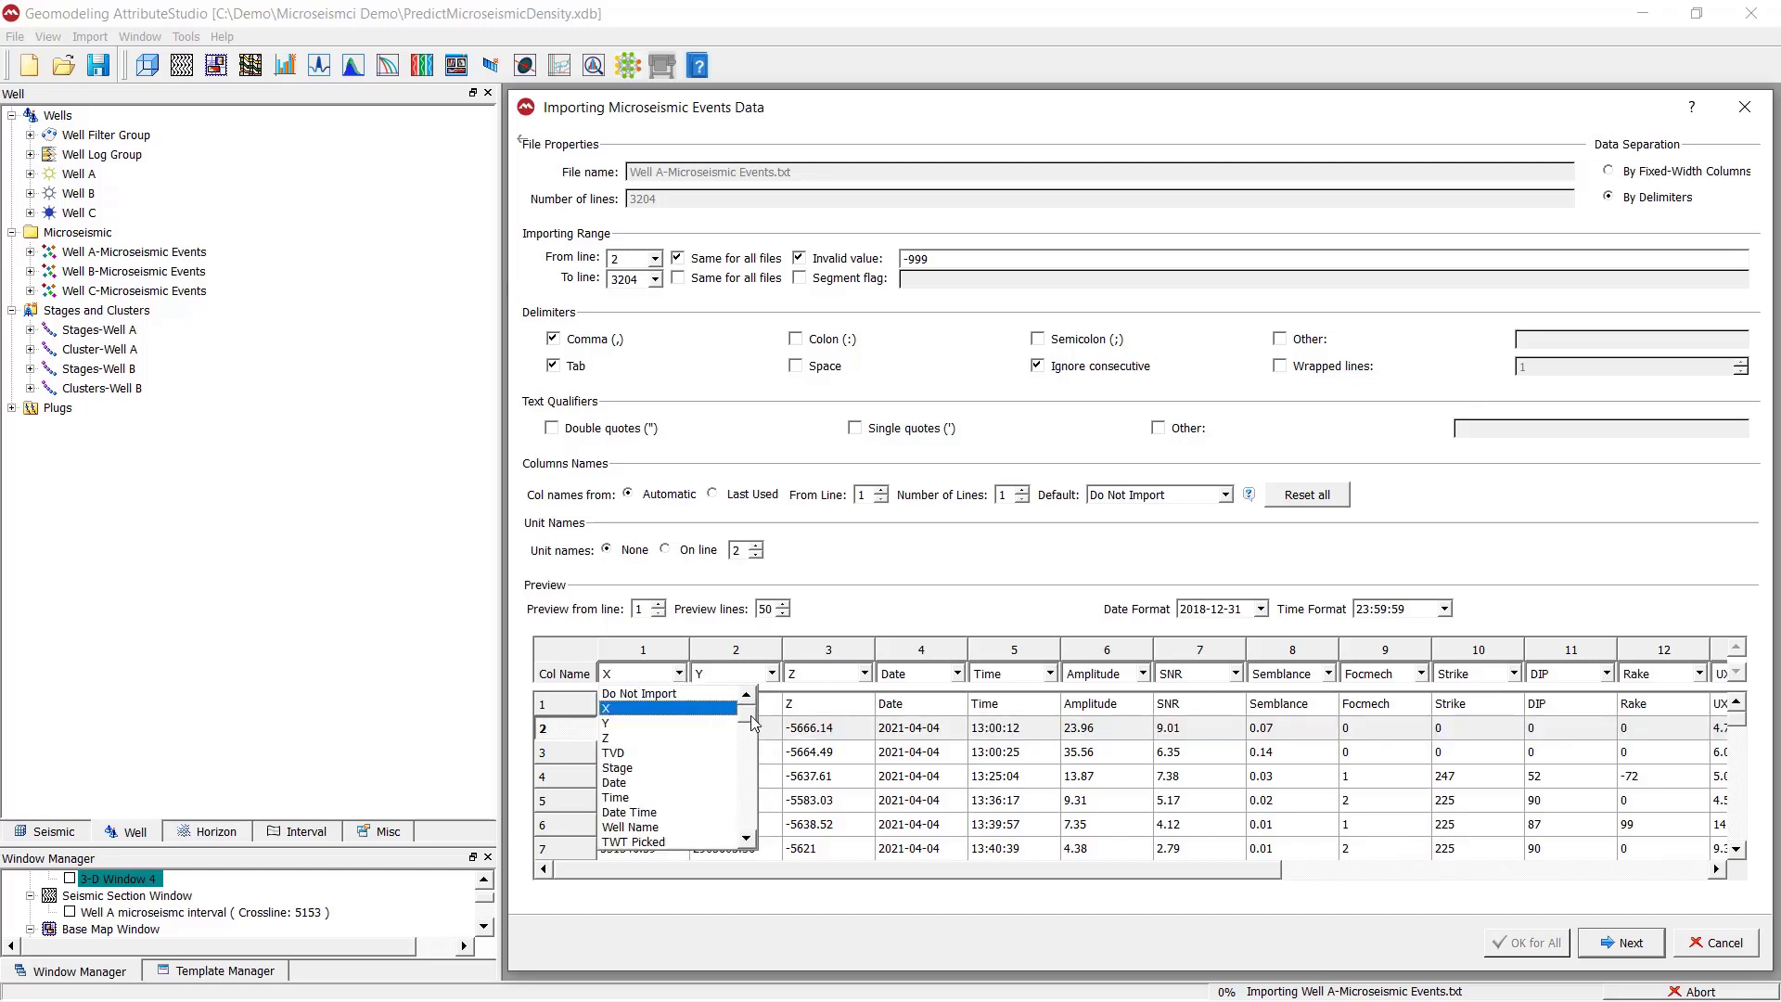
left_click(742, 645)
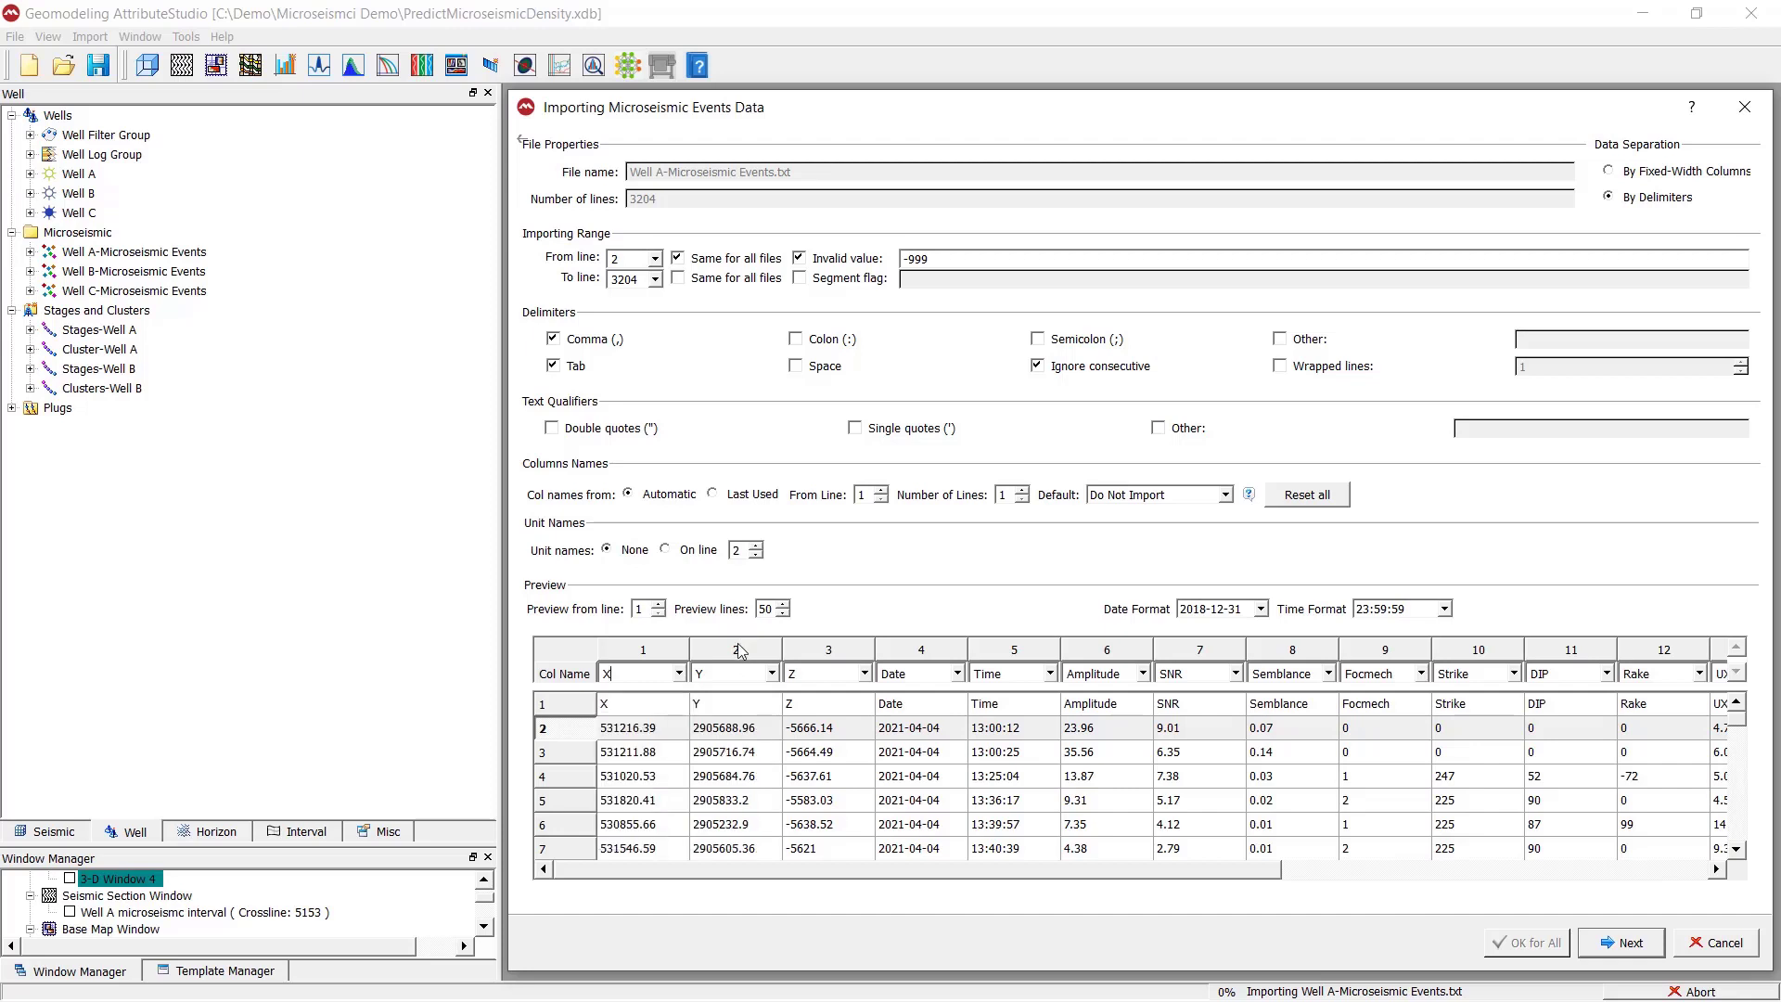
left_click(680, 674)
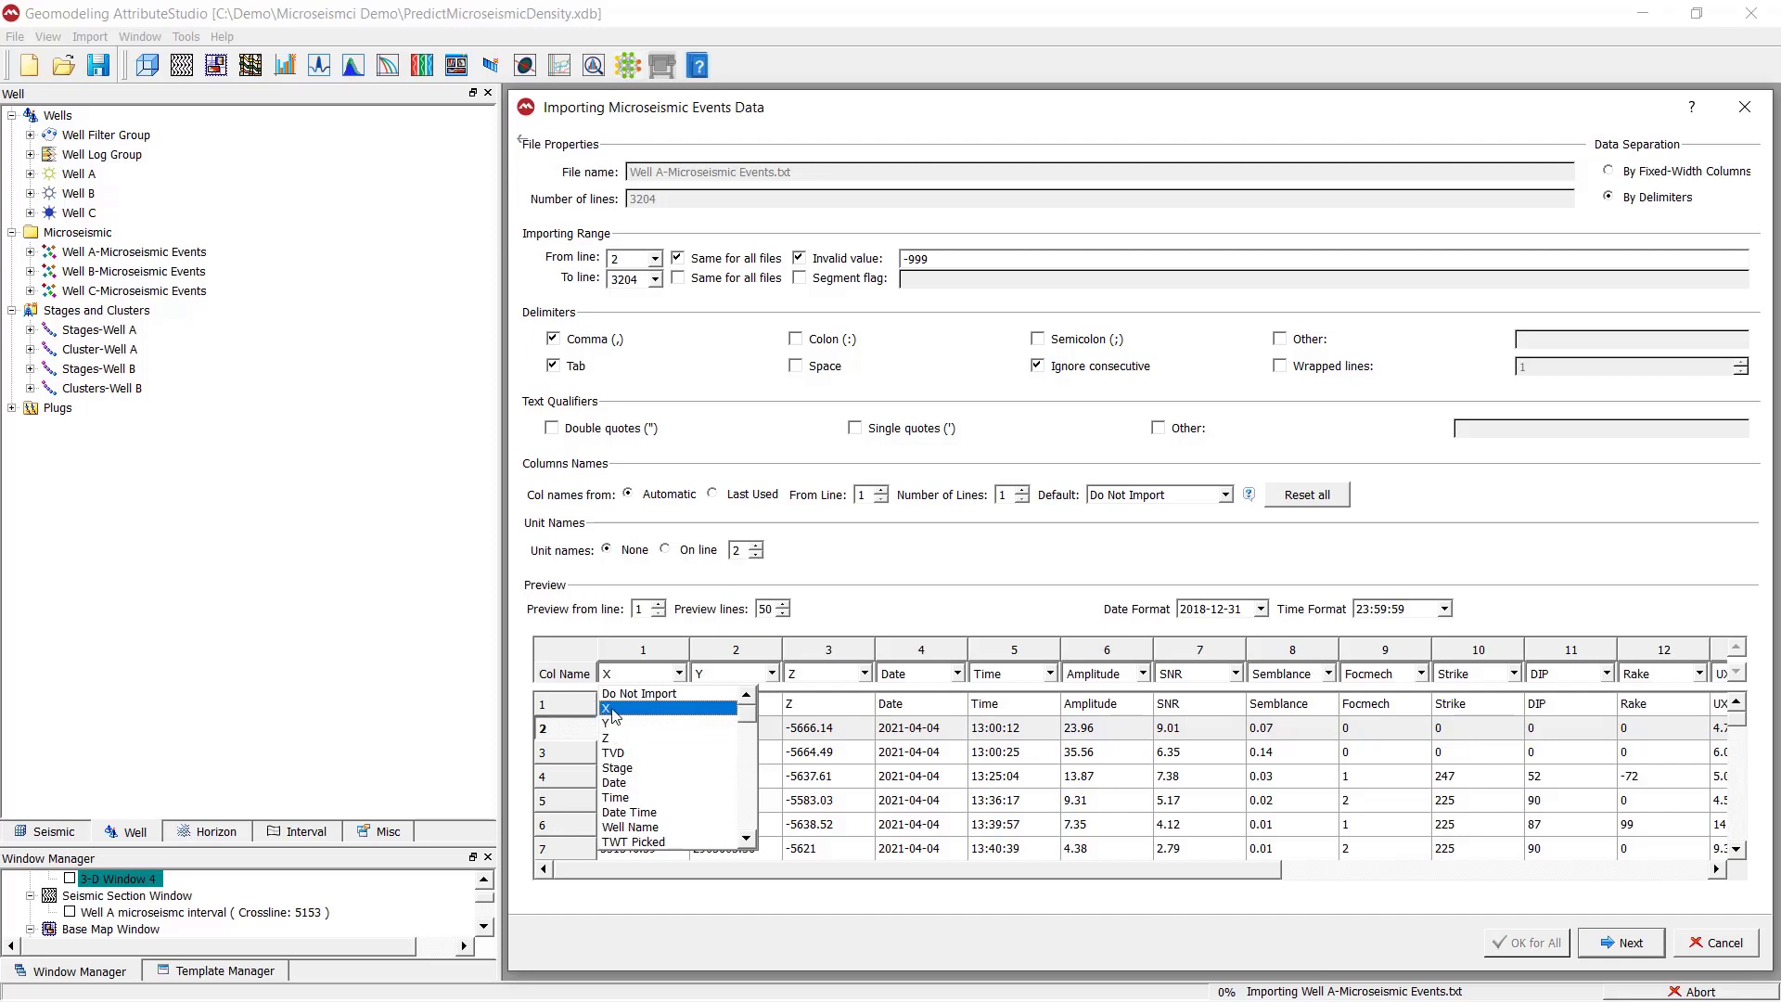
left_click(675, 682)
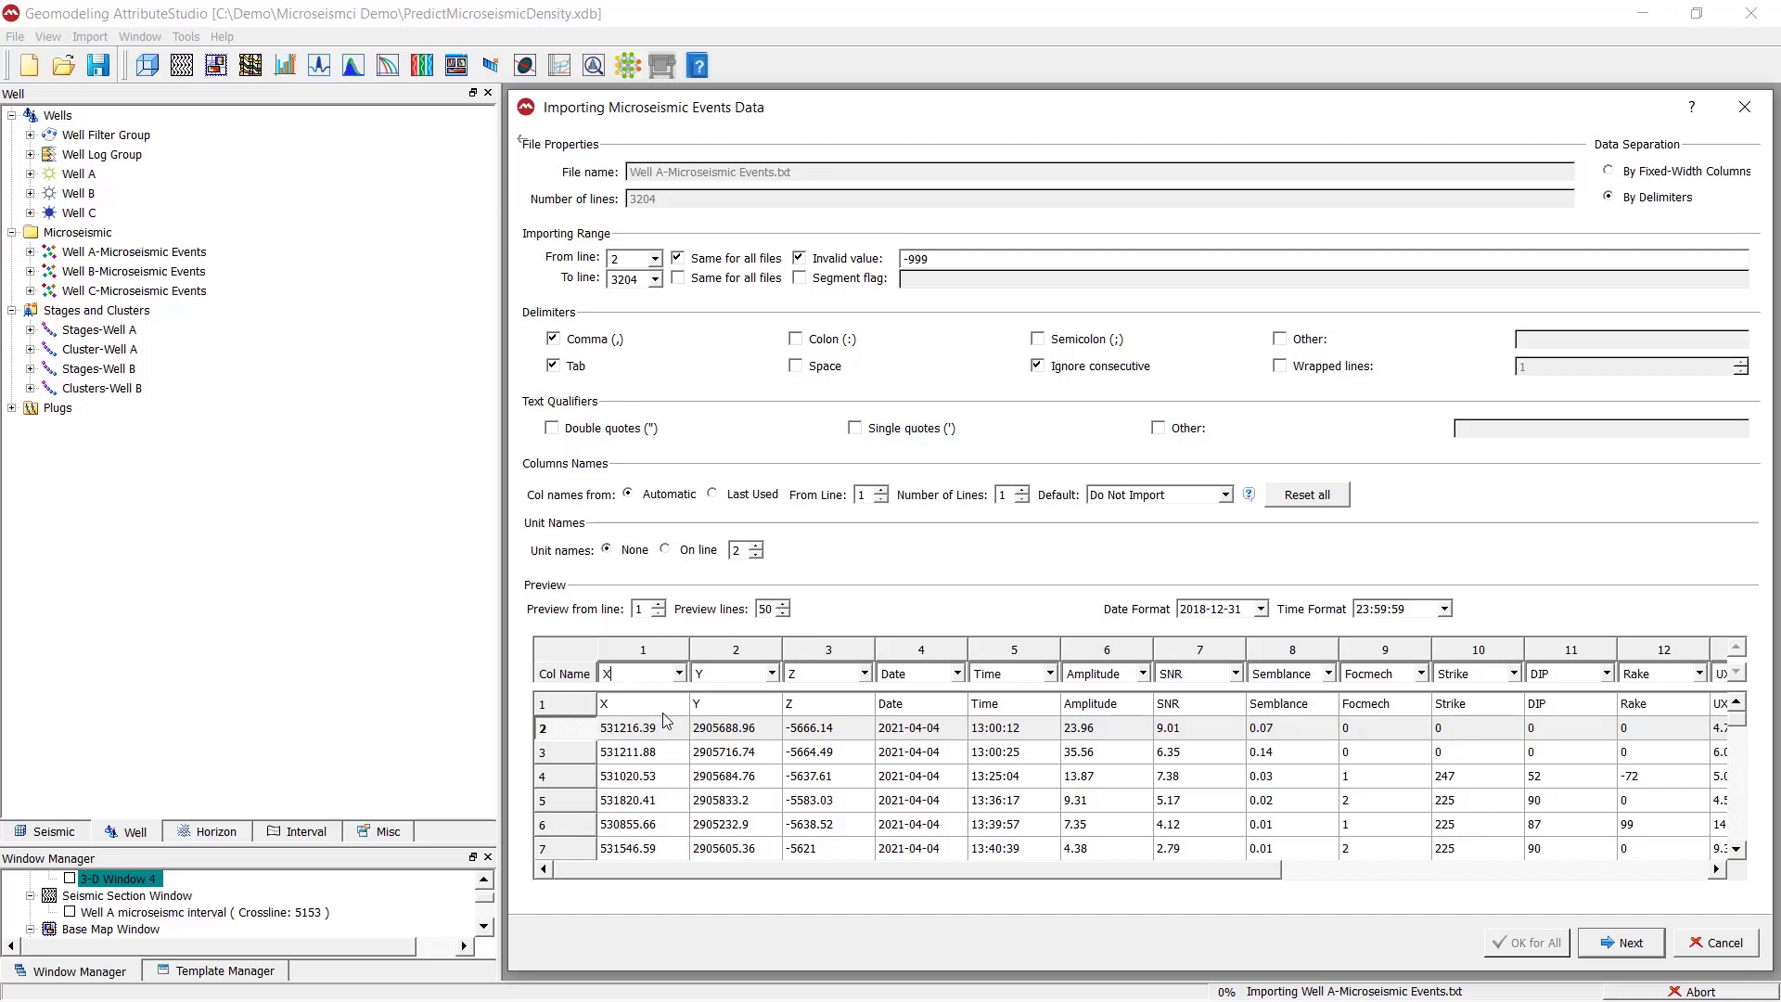
- Set the Amplitude column to Do Not Import in the microseismic events preview
left_click(1140, 710)
left_click_drag(1213, 876, 1302, 879)
left_click(1045, 710)
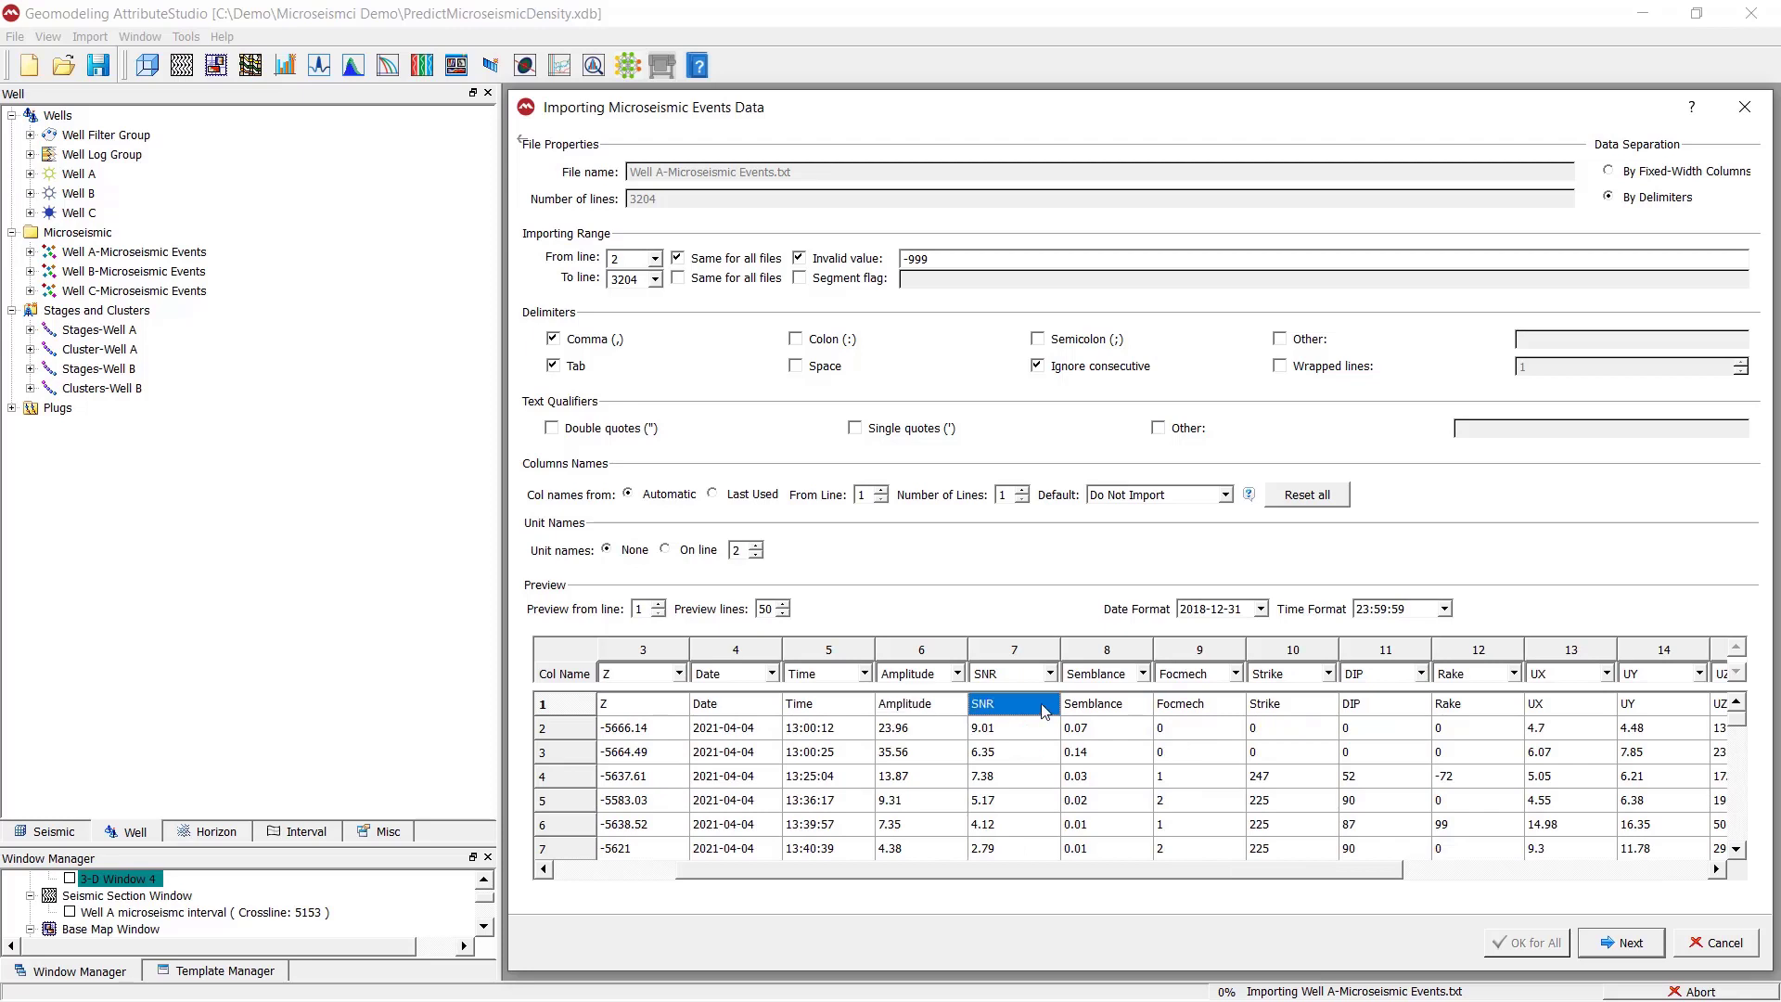
left_click(932, 712)
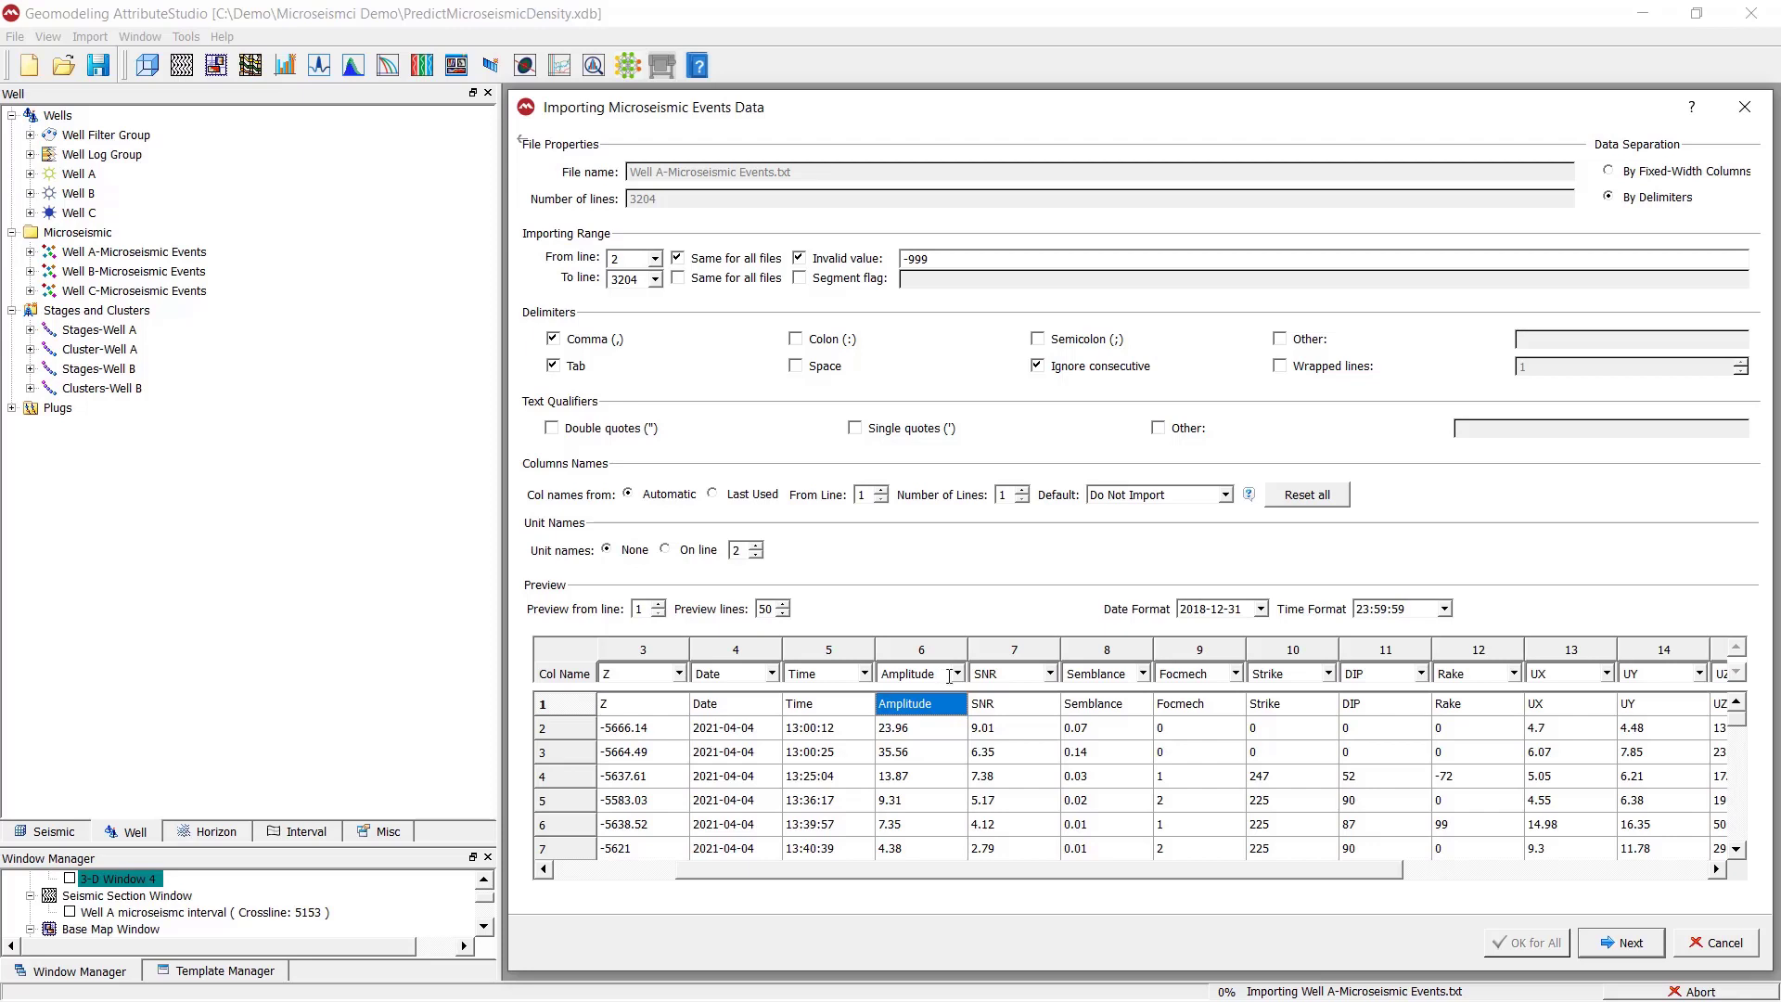
left_click(958, 673)
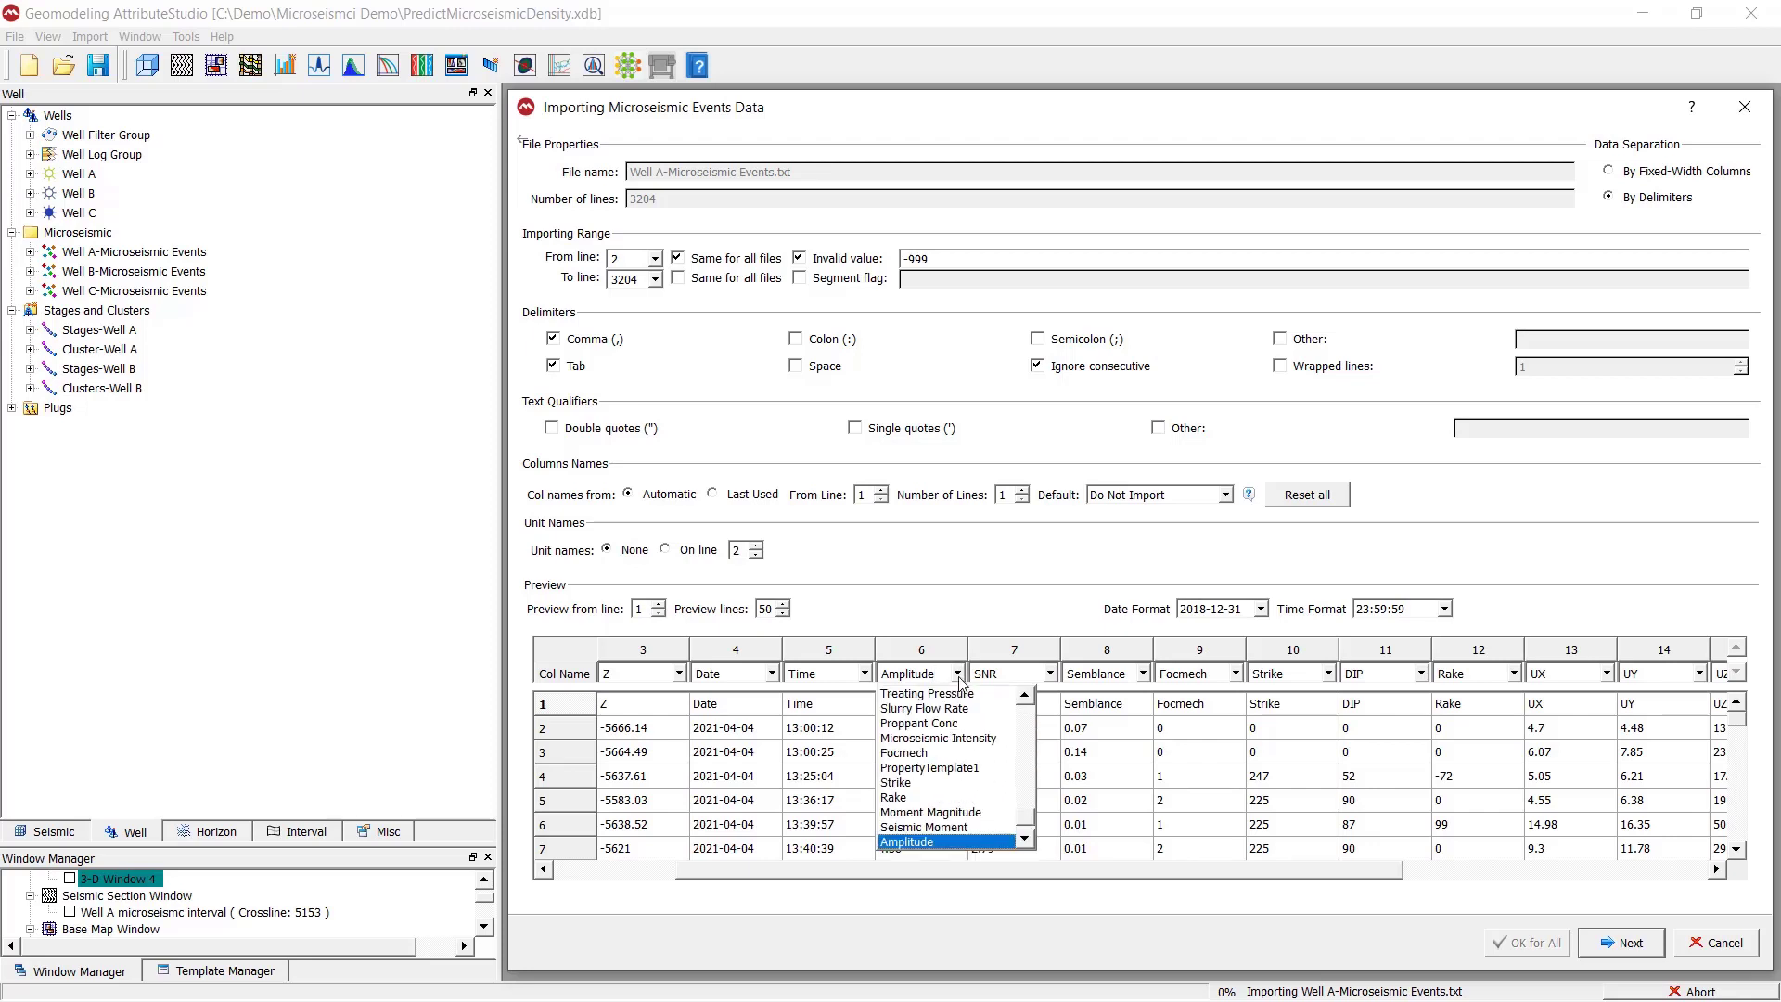
left_click_drag(1029, 830, 1025, 682)
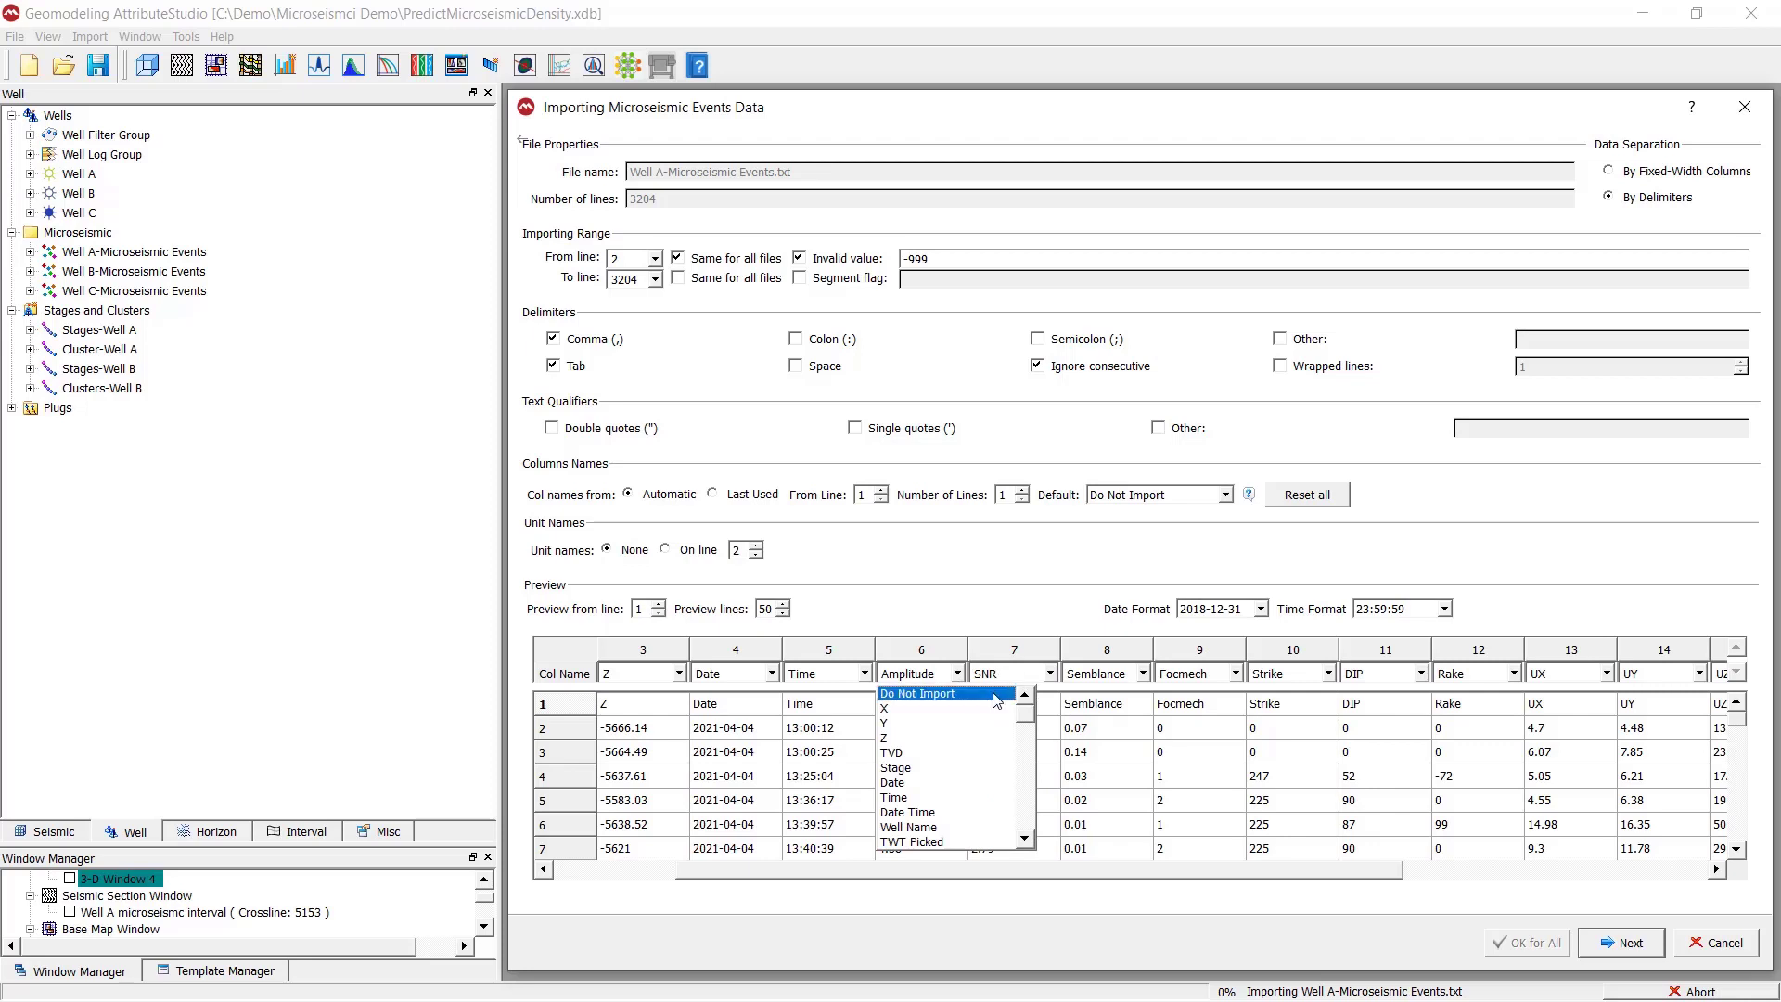
left_click(936, 693)
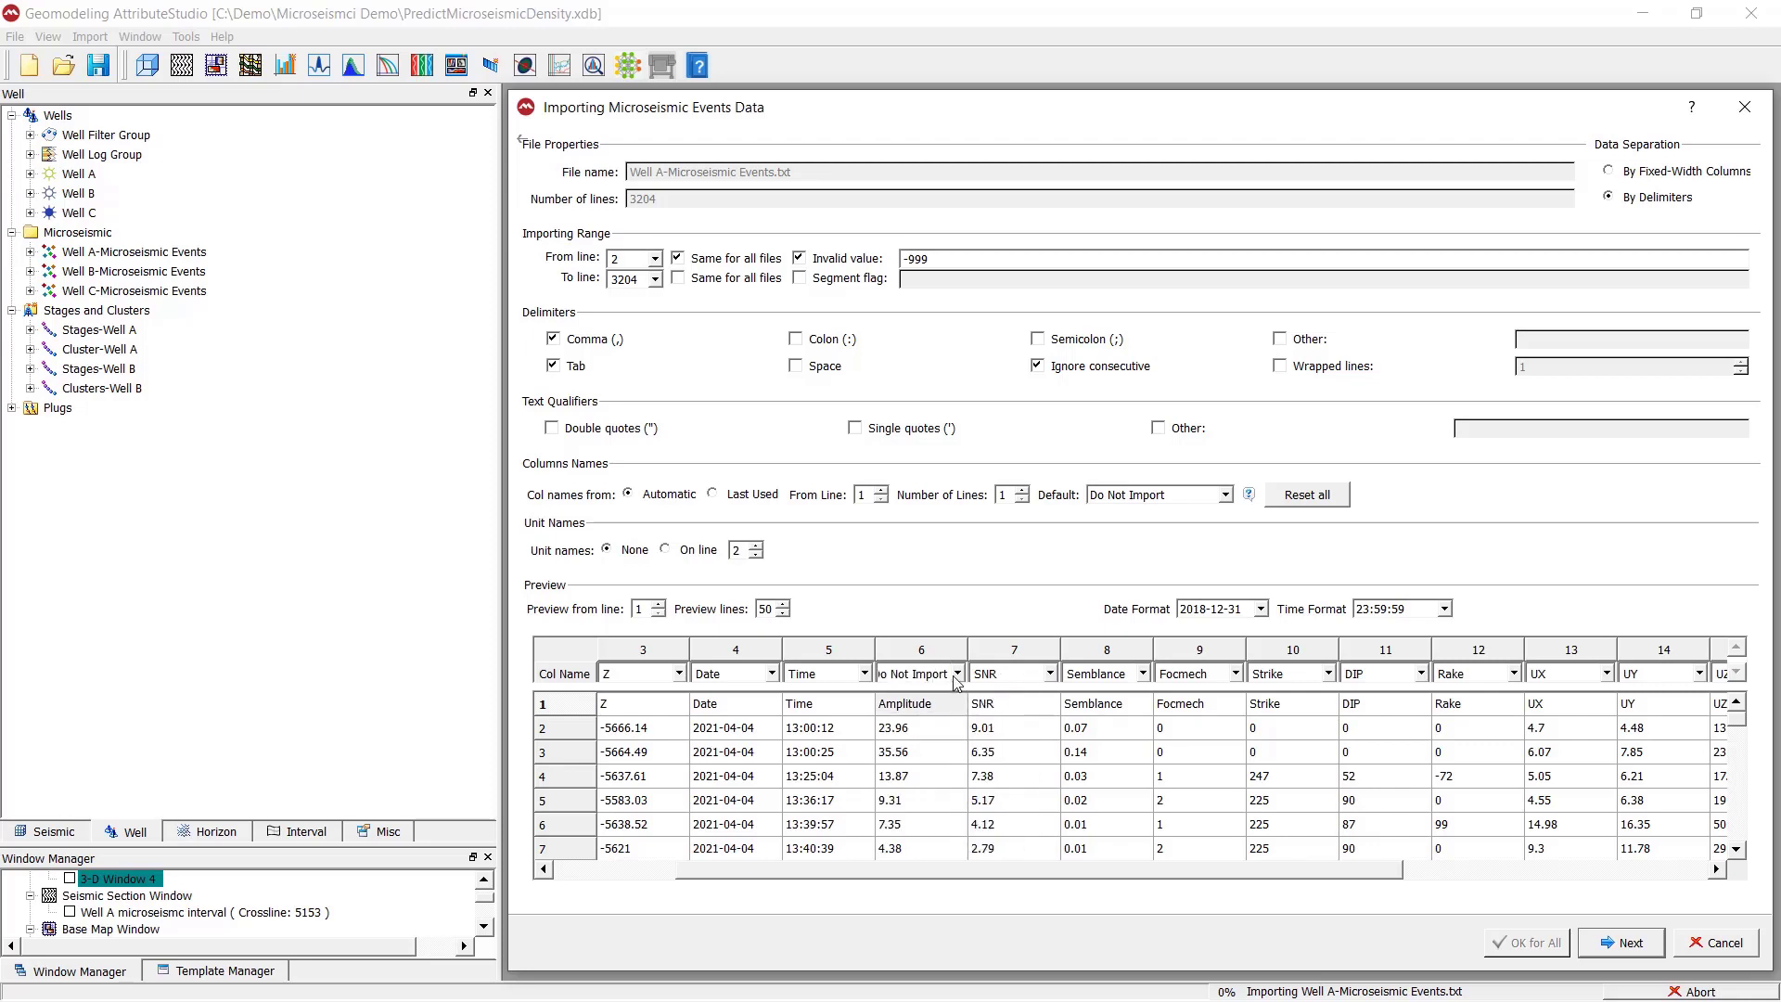
left_click(933, 704)
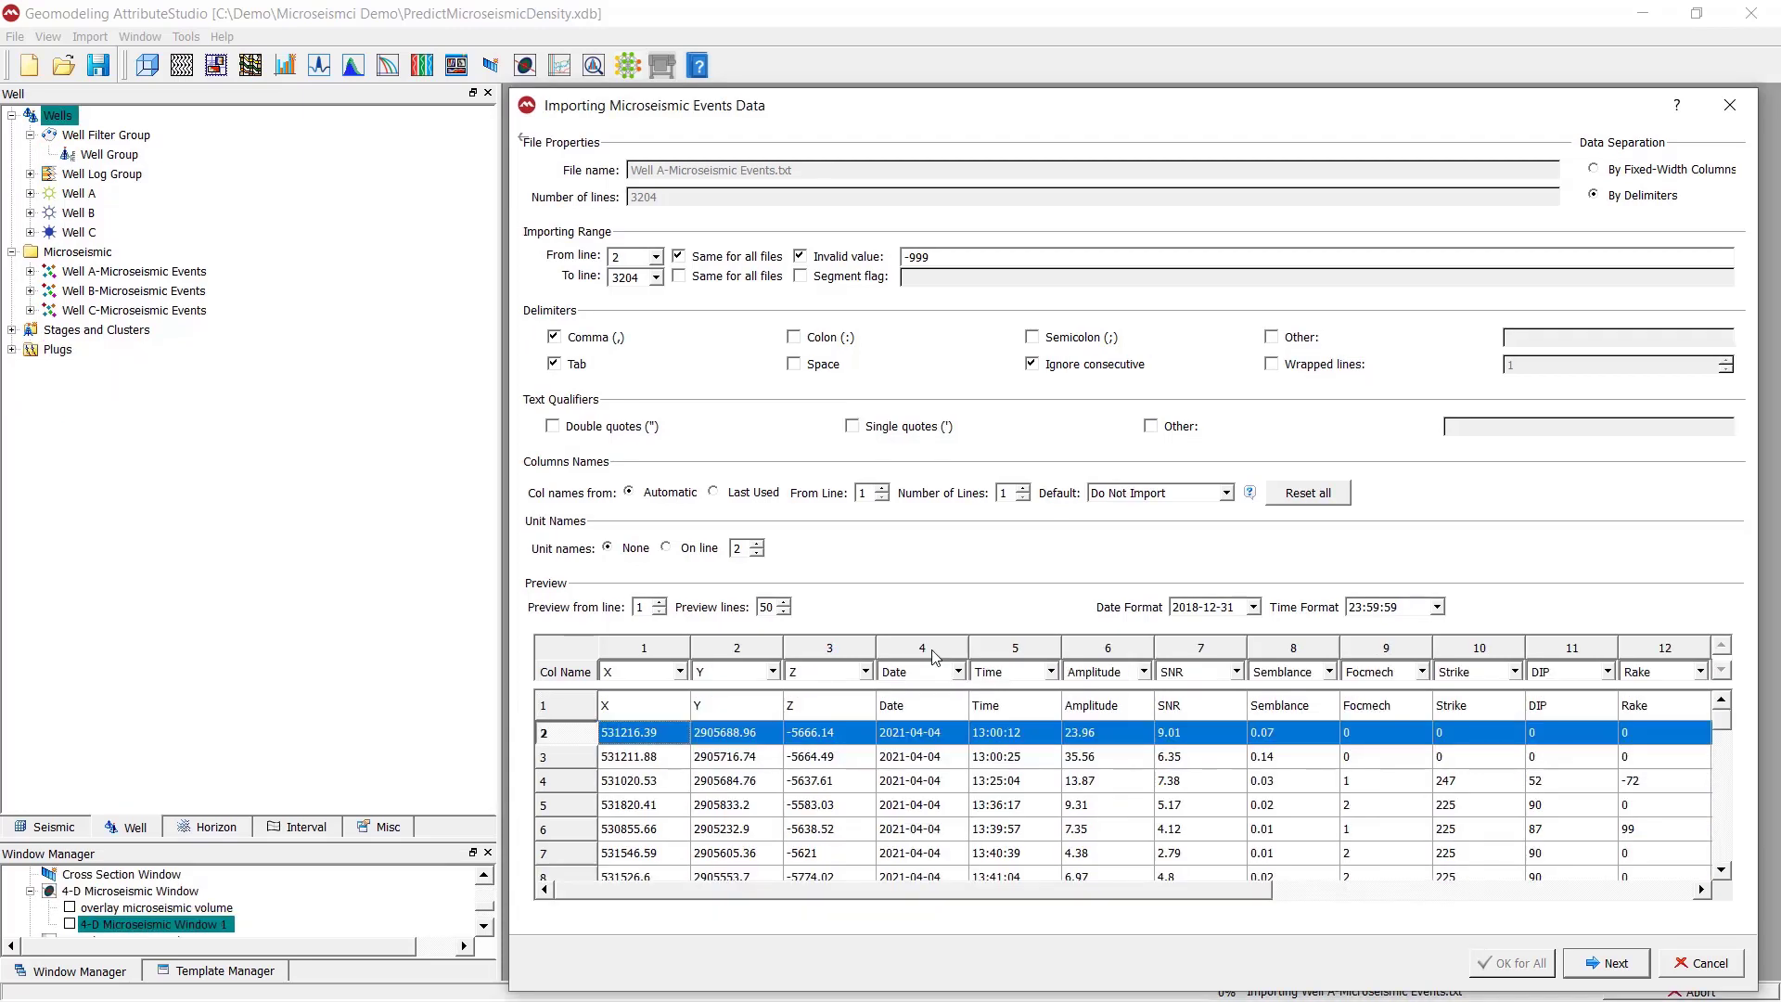
- Check the Date and Time columns in the preview and choose 2018-12-31 as the date format
left_click(936, 651)
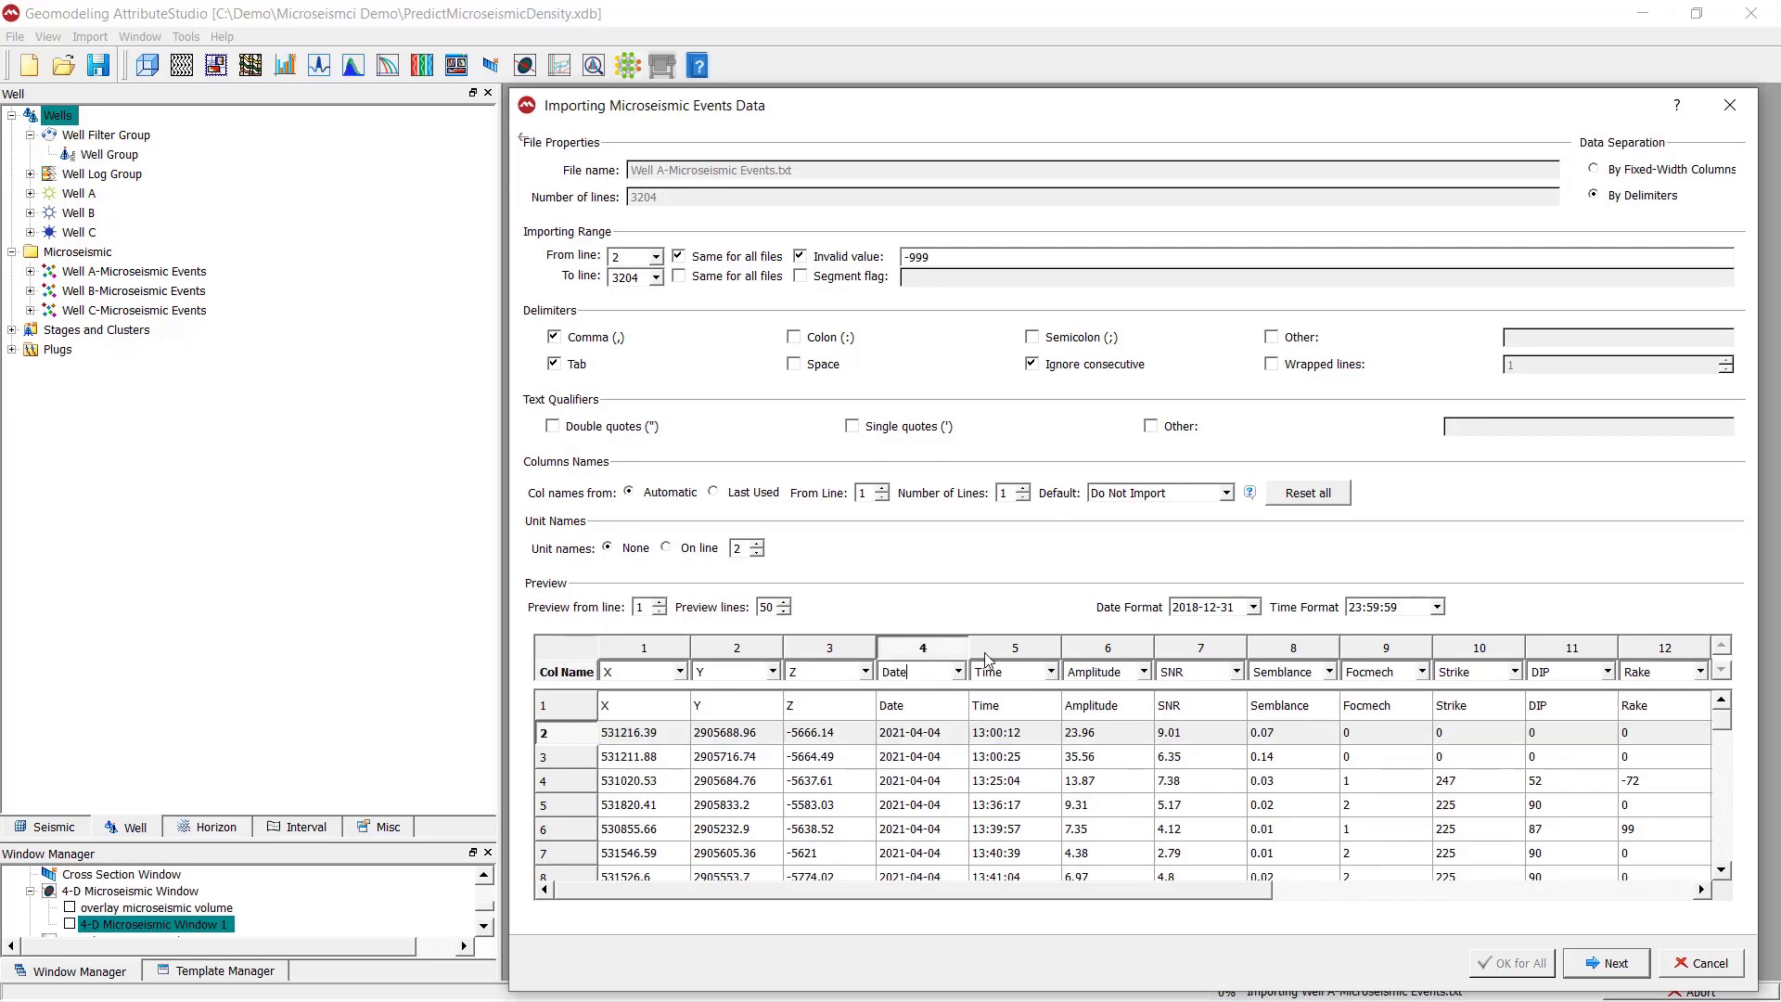
left_click(943, 736)
left_click(1008, 738)
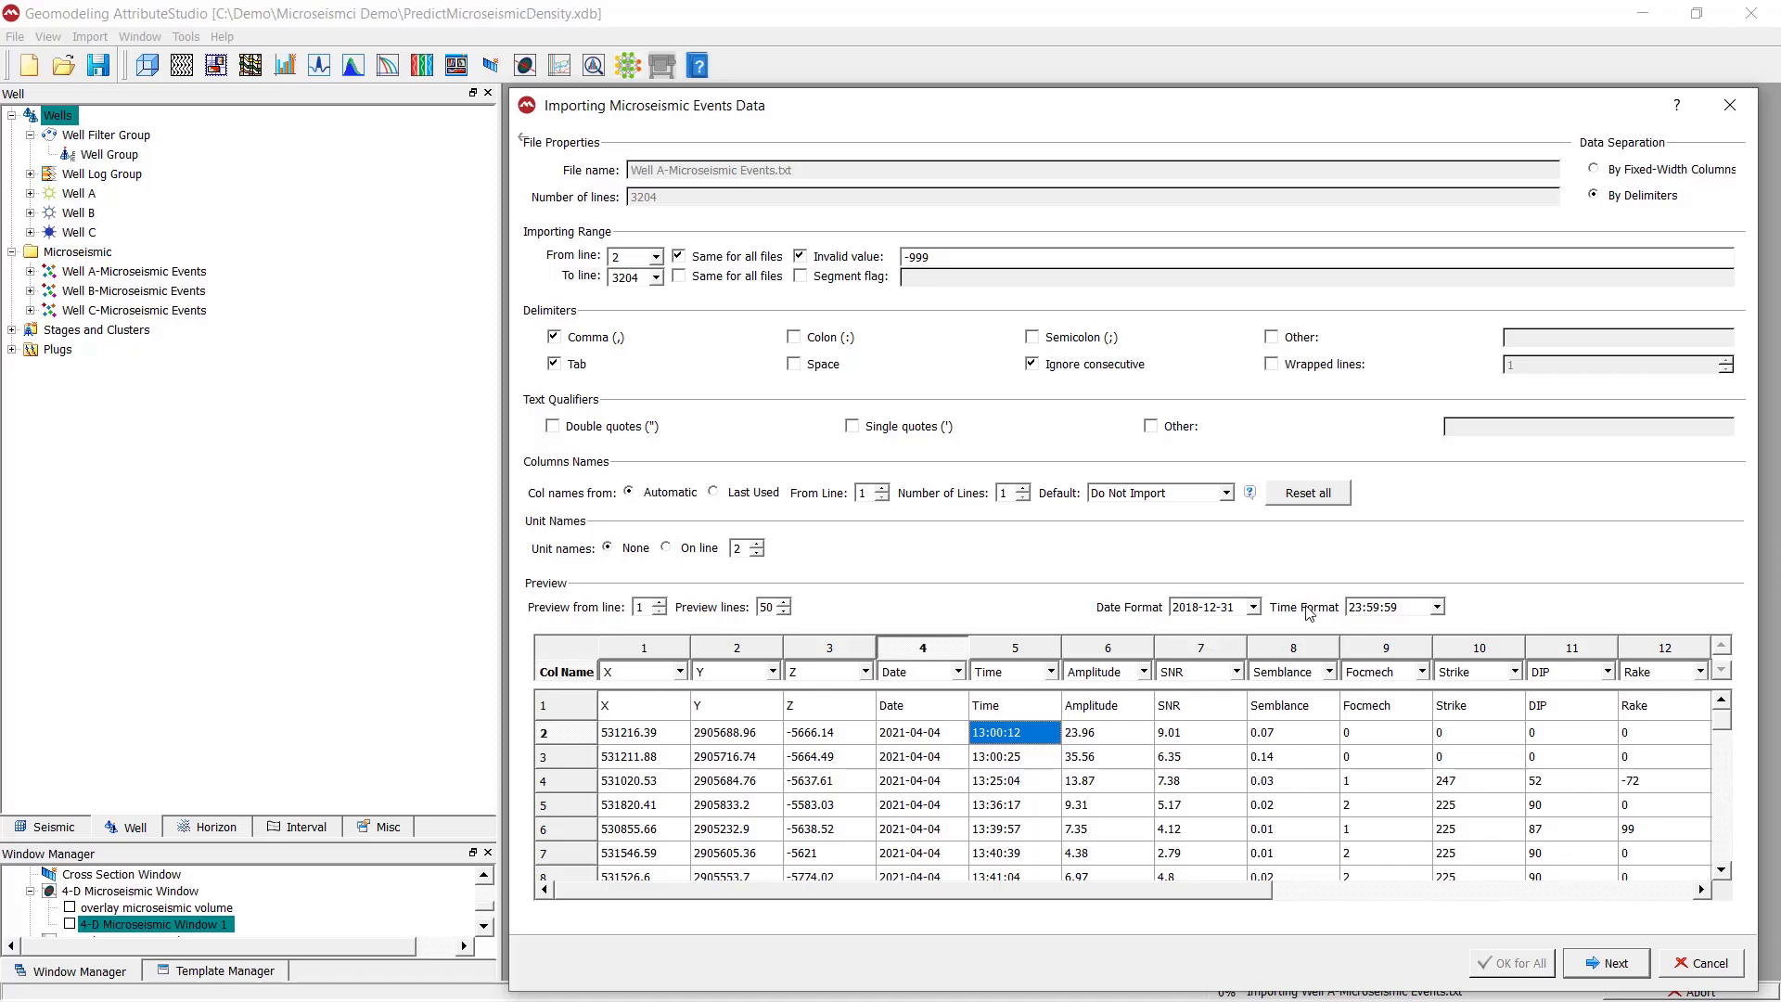
left_click(892, 735)
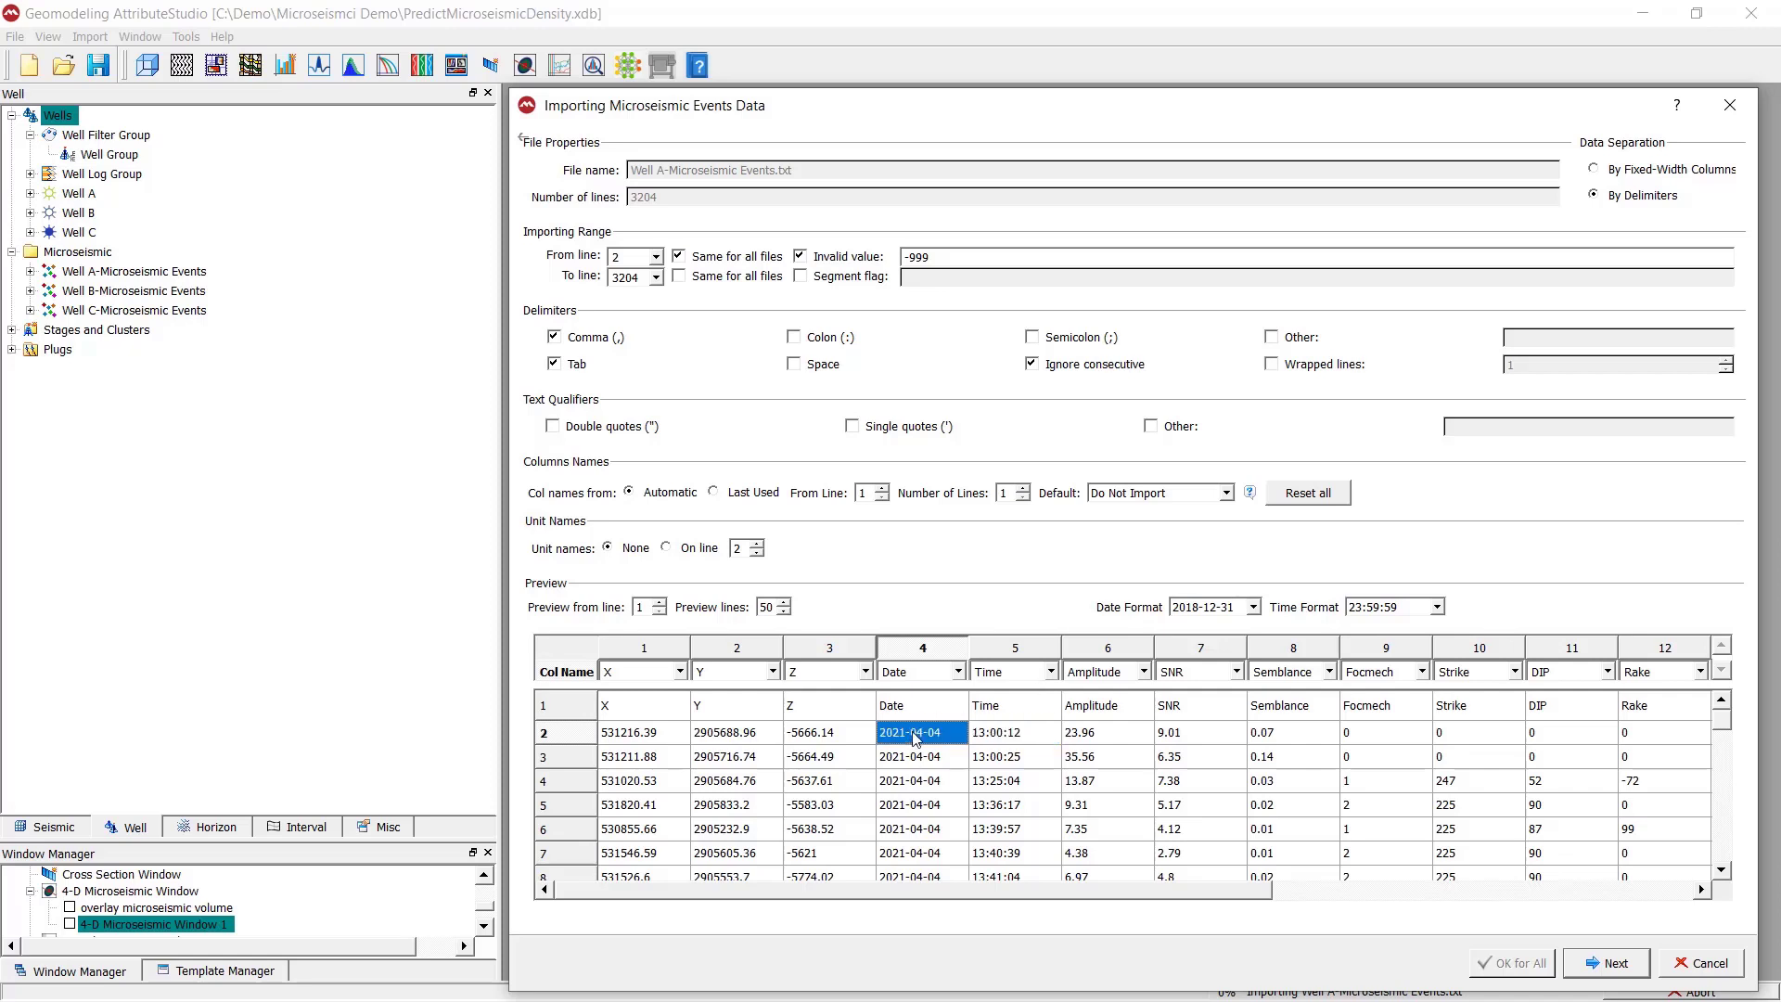
left_click(1252, 607)
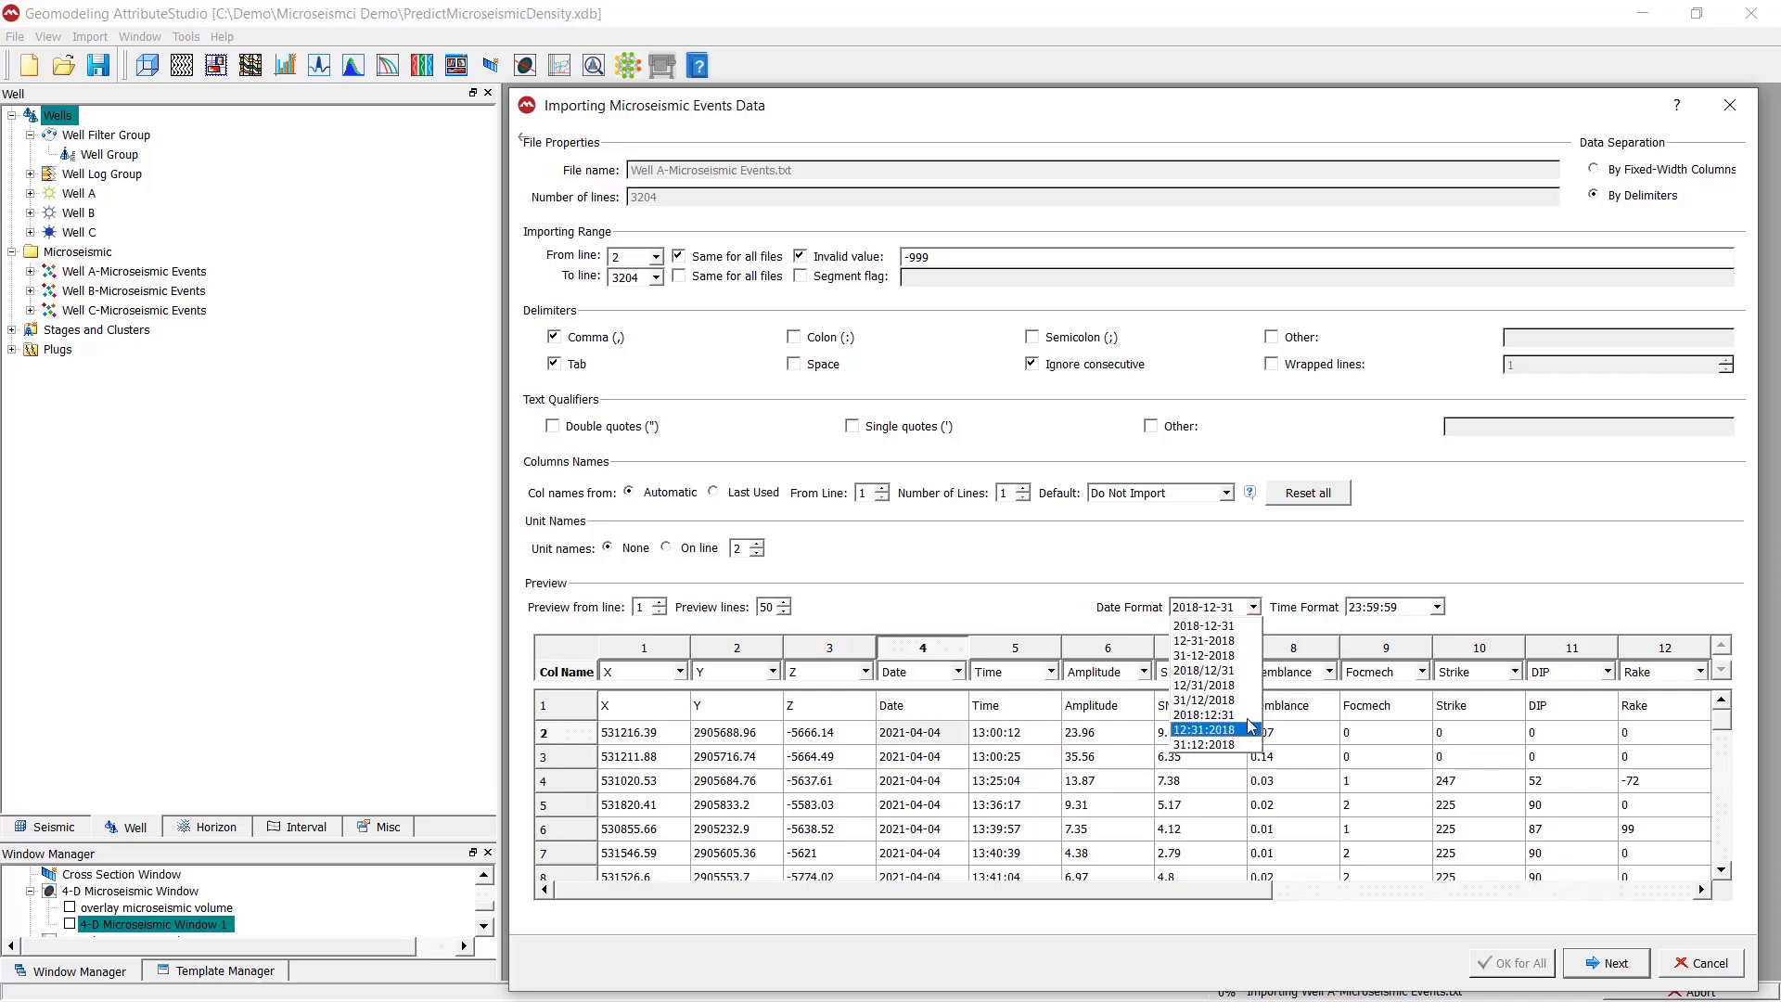
left_click(1238, 628)
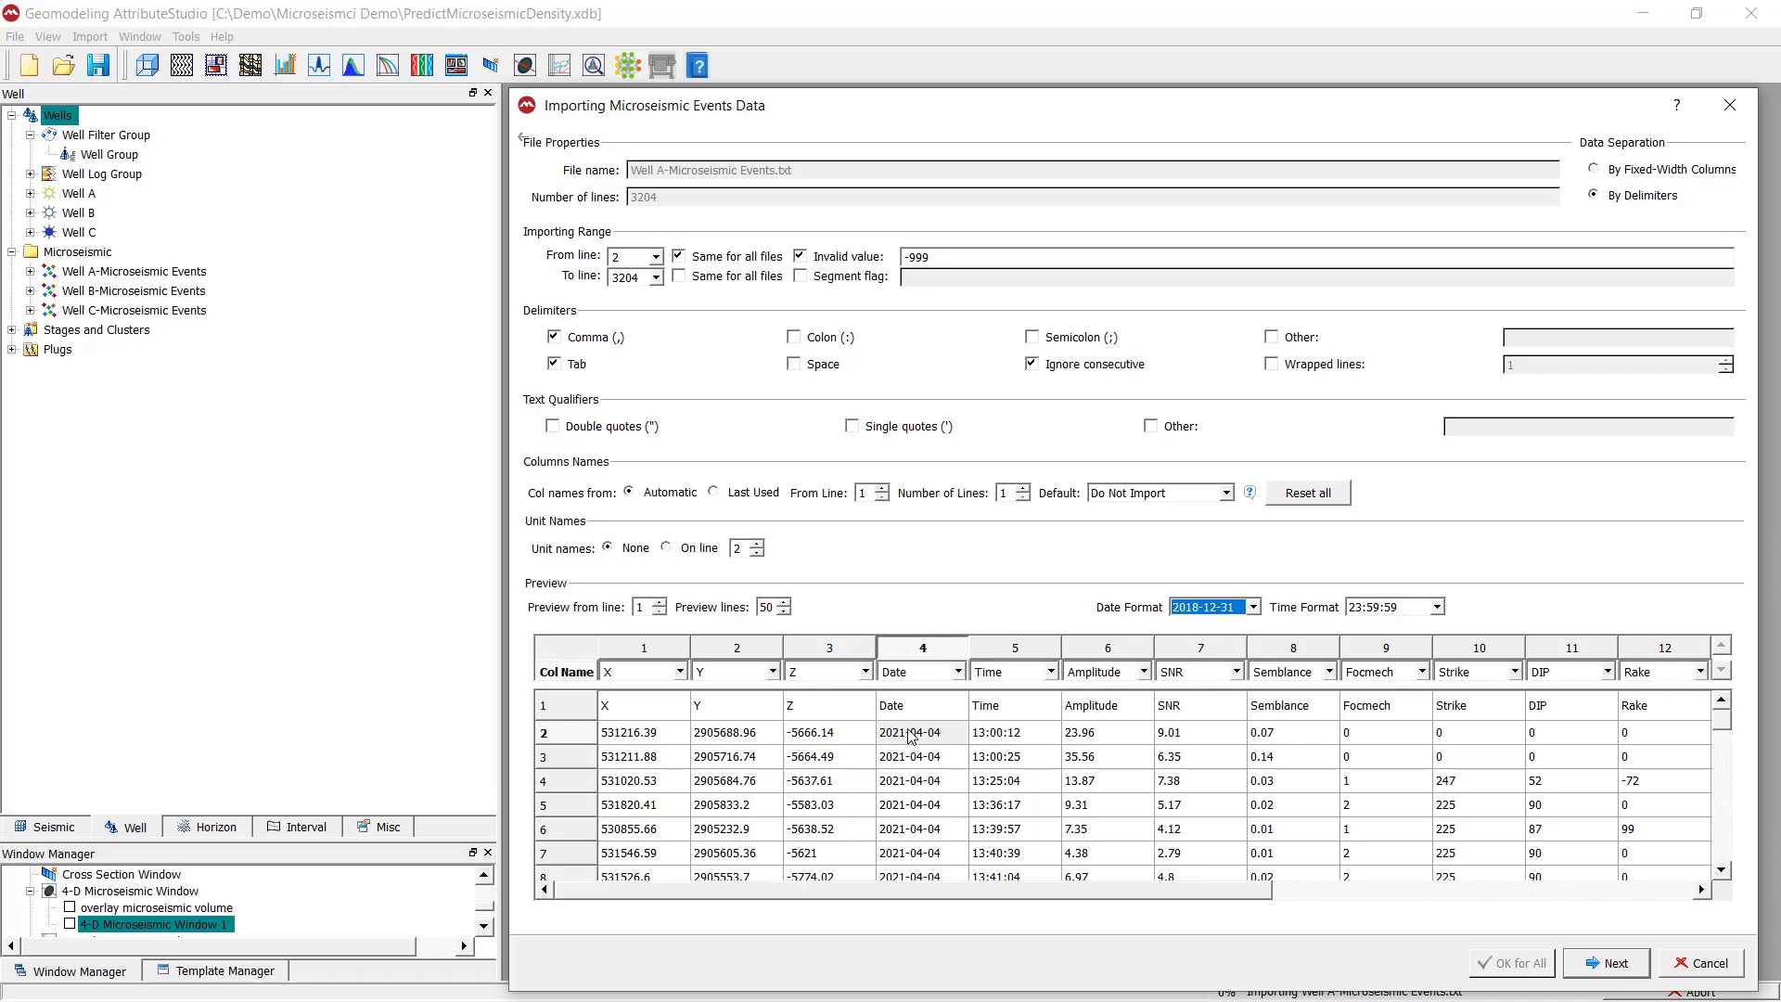
- Review the time formats available for the Time column and keep 23:59:59 as the format
left_click(1036, 740)
left_click(1435, 609)
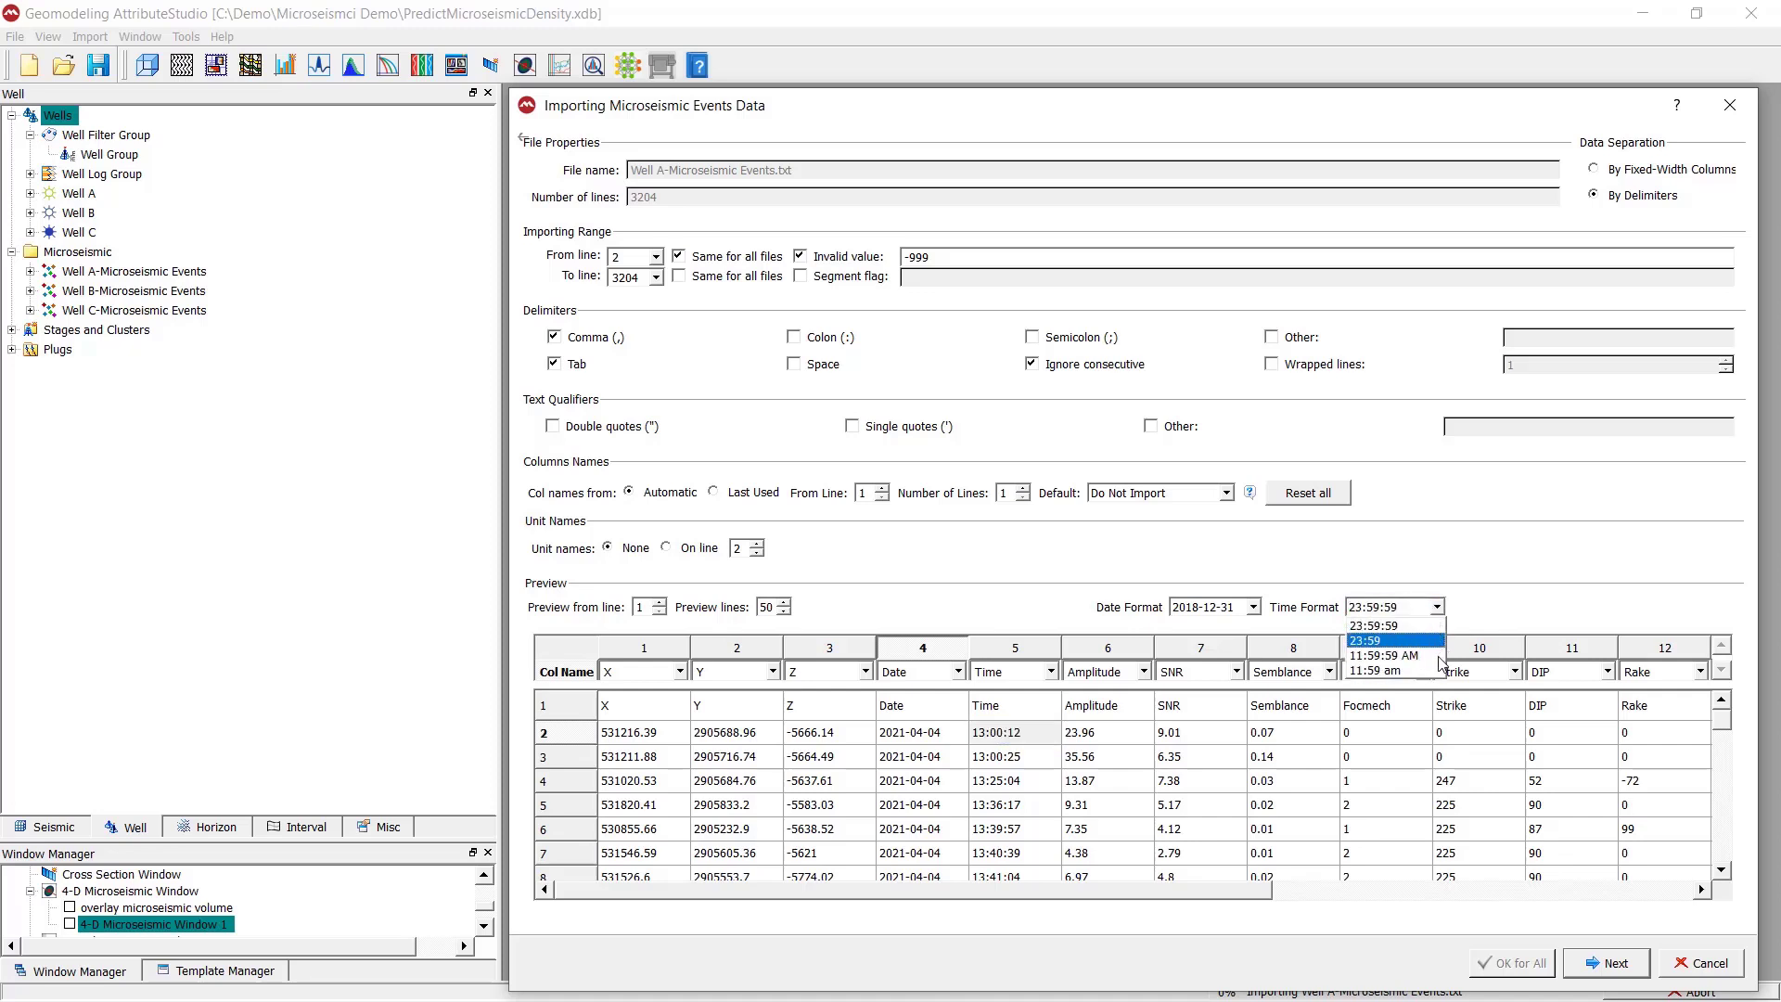
left_click(1504, 579)
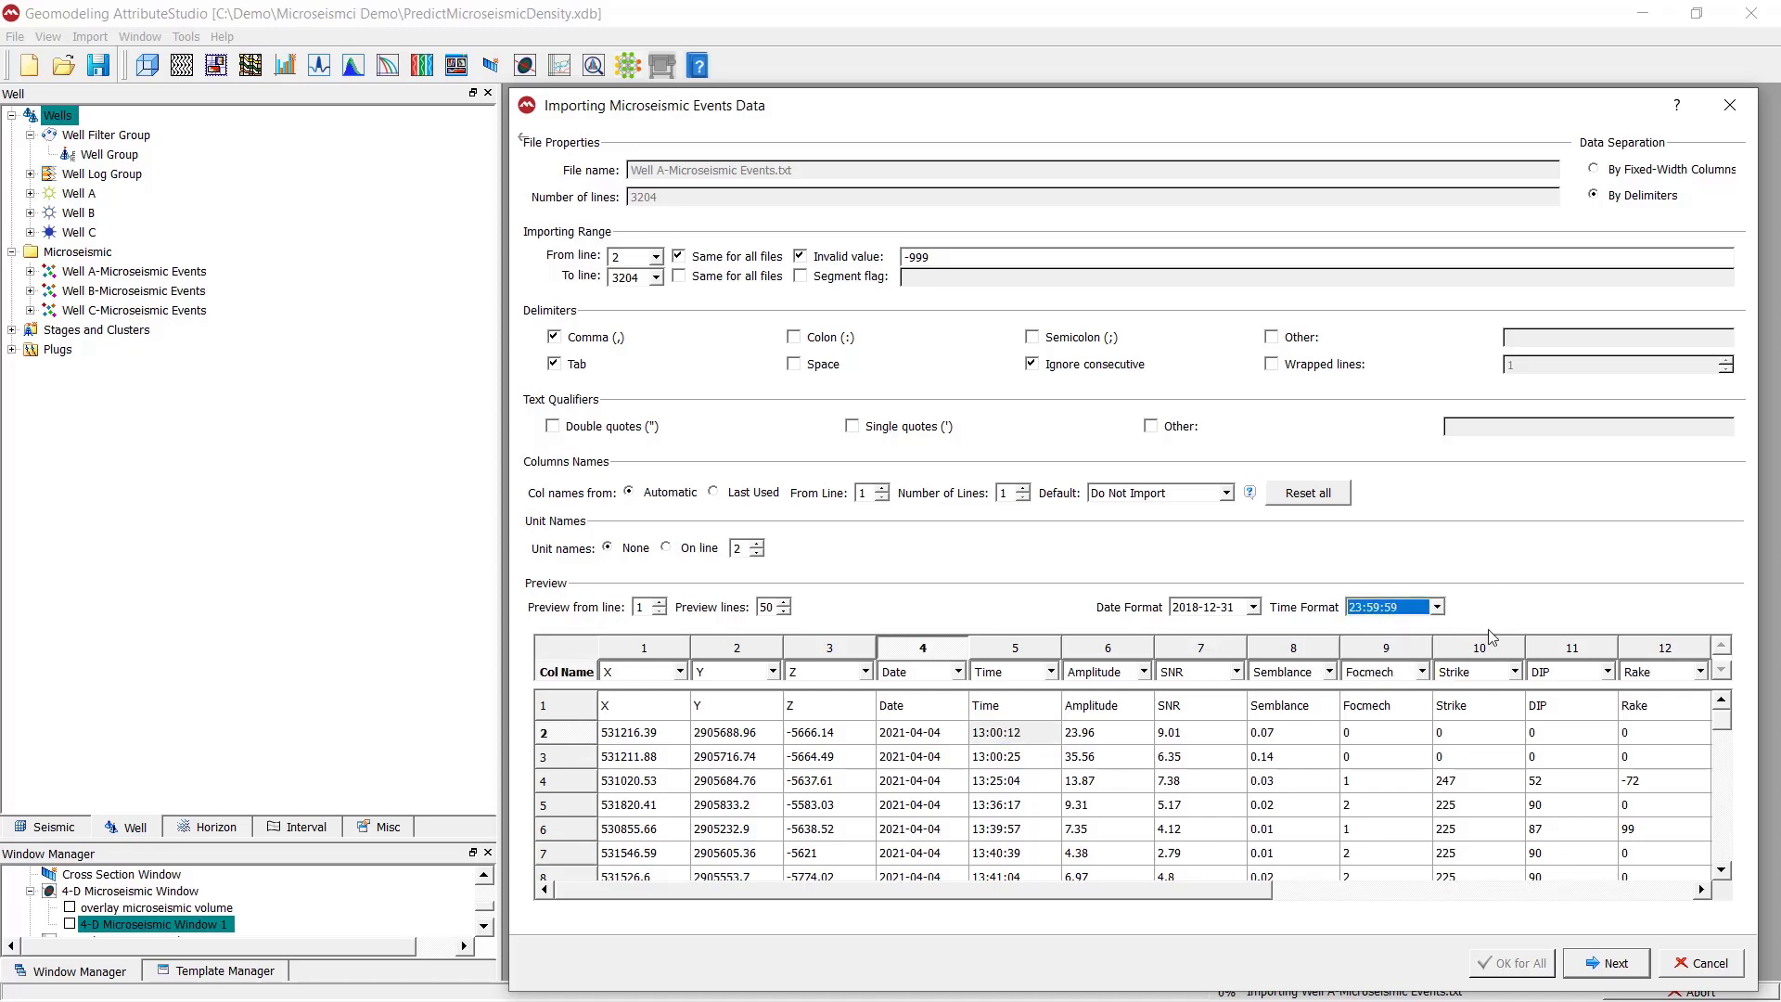
- Check the remaining preview columns through Seismic Moment and proceed to the attribute properties and coordinate system settings
left_click_drag(1158, 109, 1144, 76)
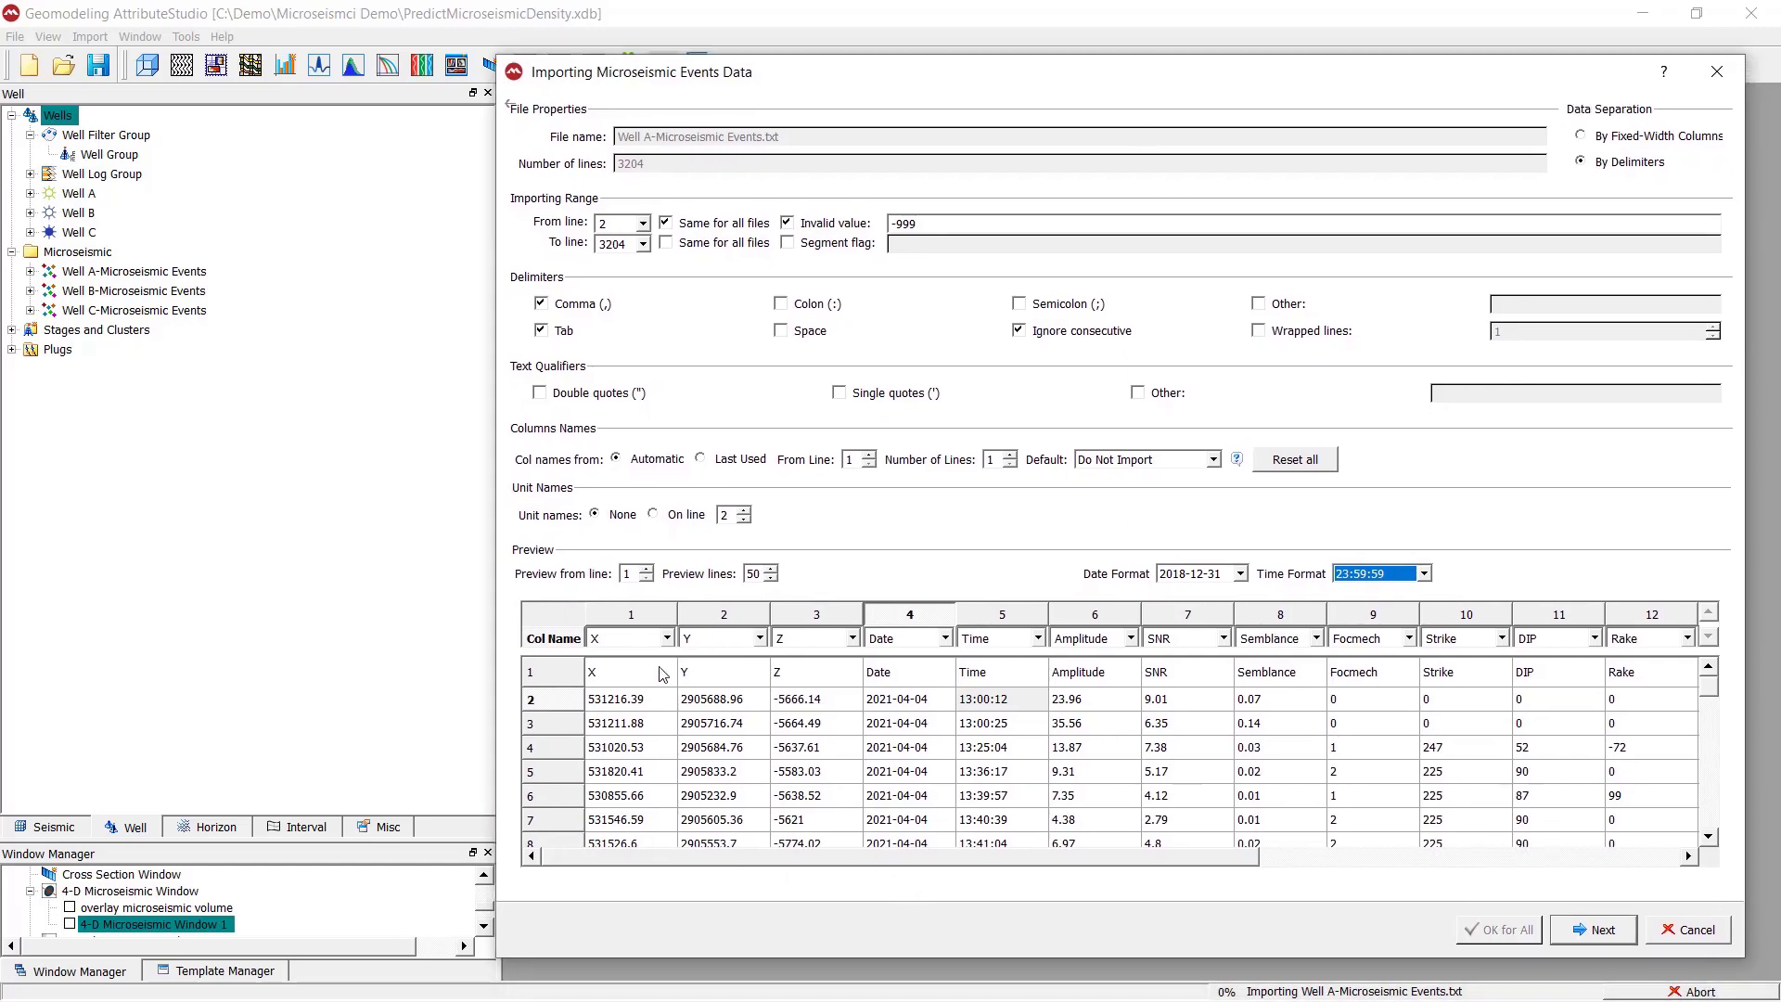
left_click(875, 861)
left_click_drag(874, 869, 1296, 869)
left_click_drag(1211, 92, 1164, 46)
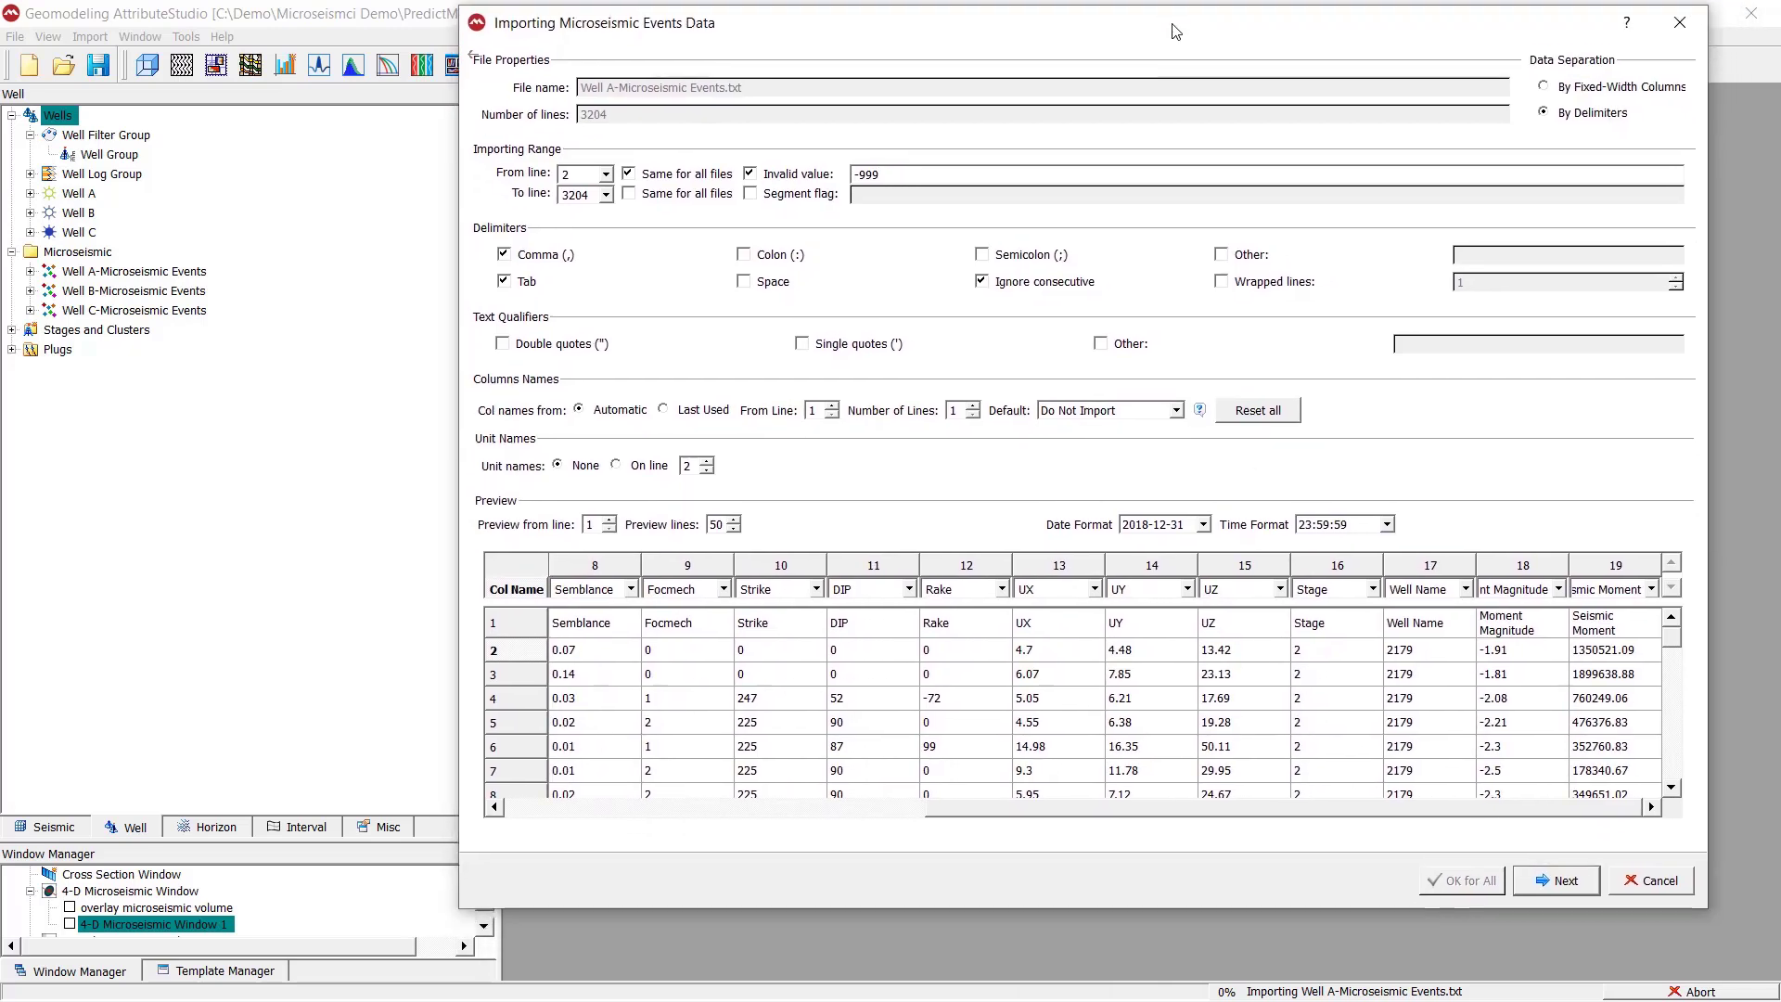
left_click(1588, 877)
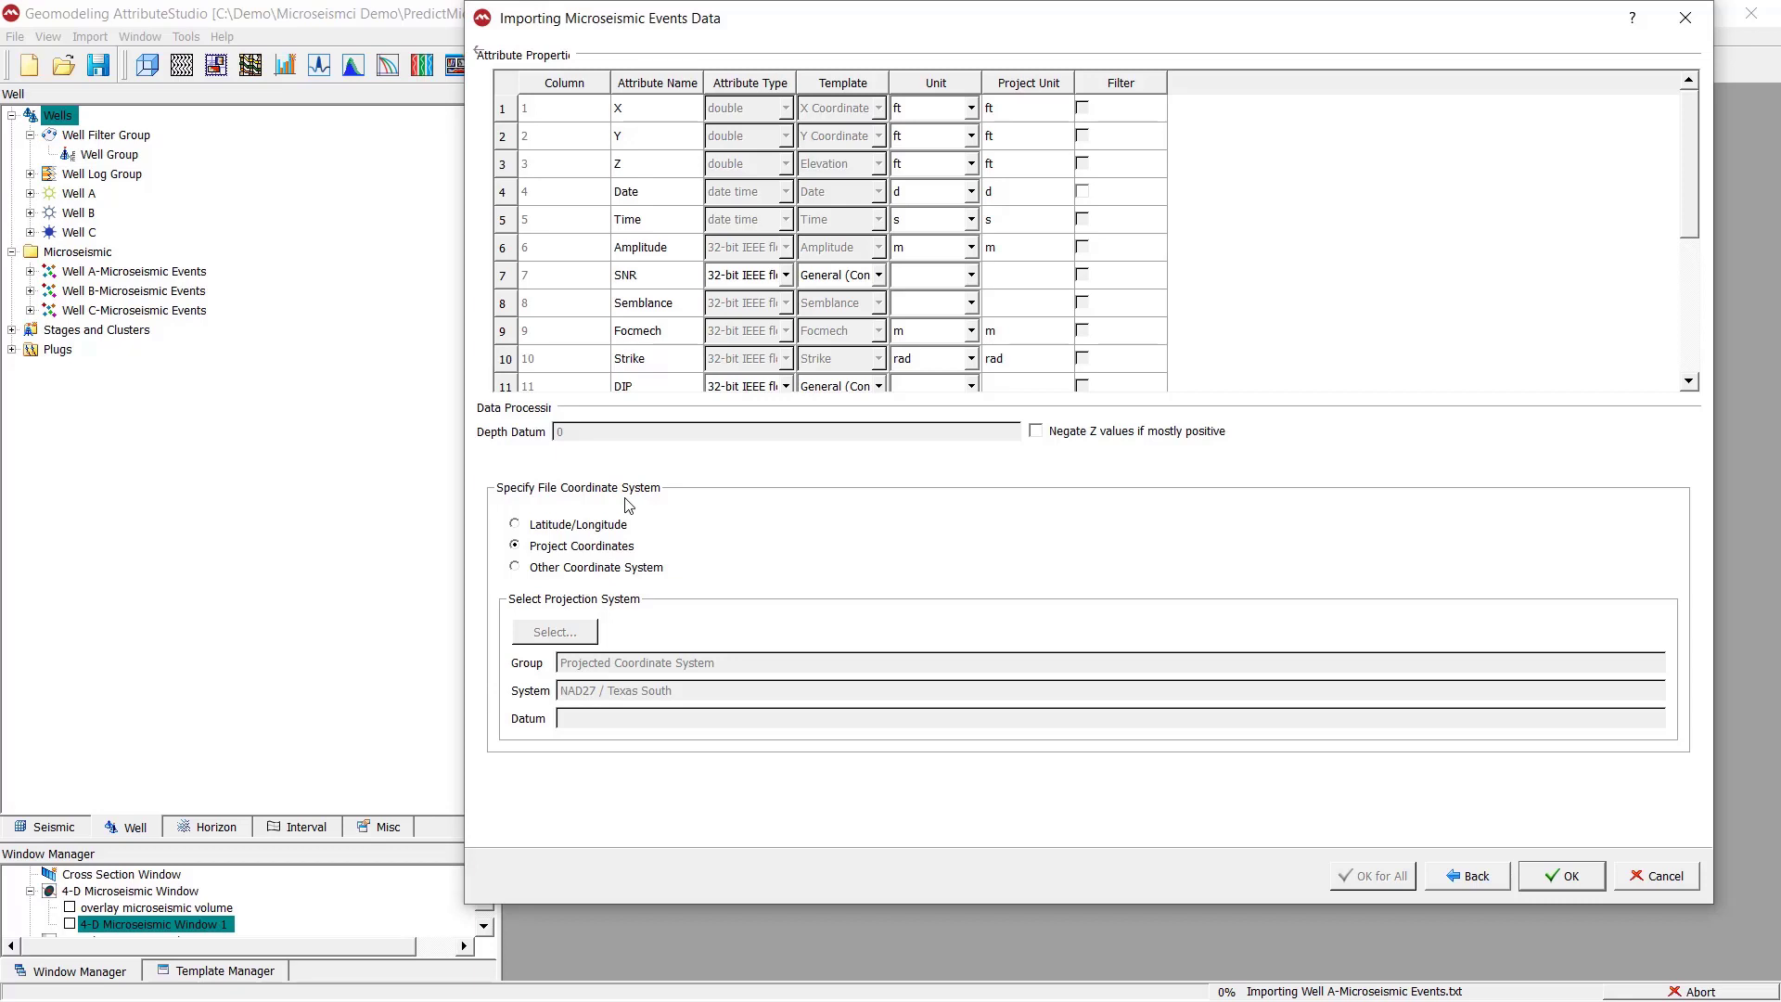
- Switch the file coordinate system to Other Coordinate System and view the available reference systems without choosing one
left_click(562, 567)
left_click(552, 631)
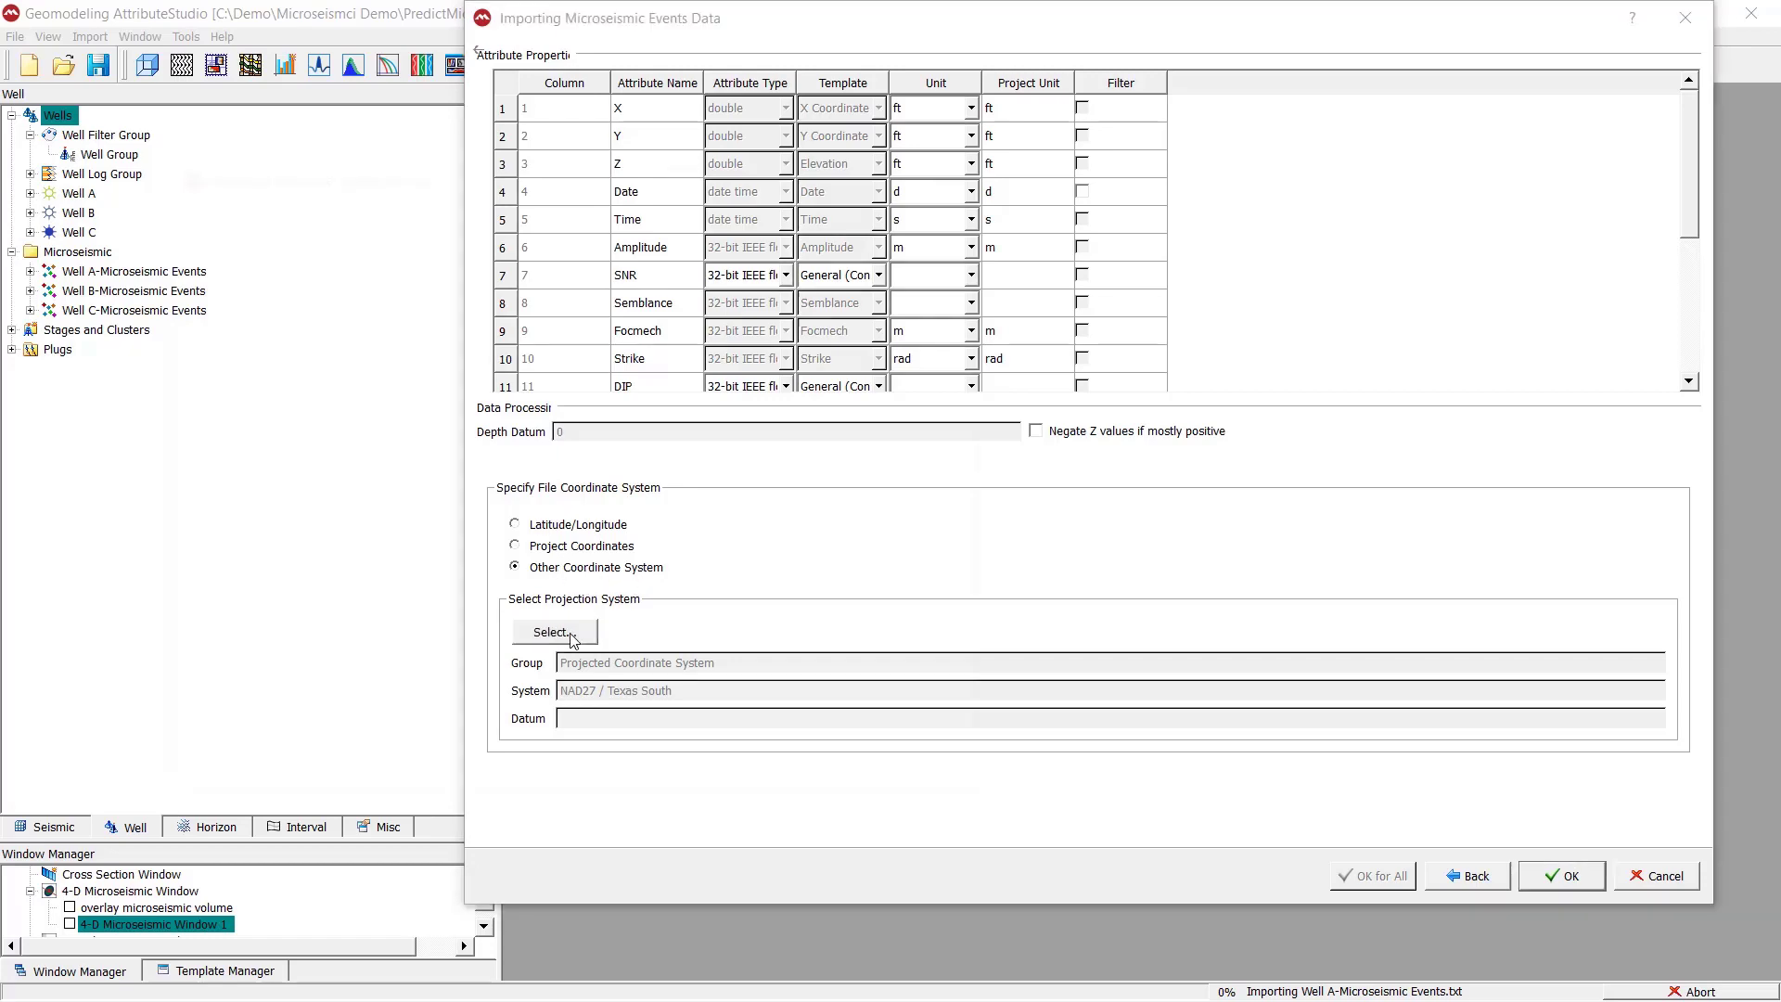
left_click_drag(522, 141, 641, 135)
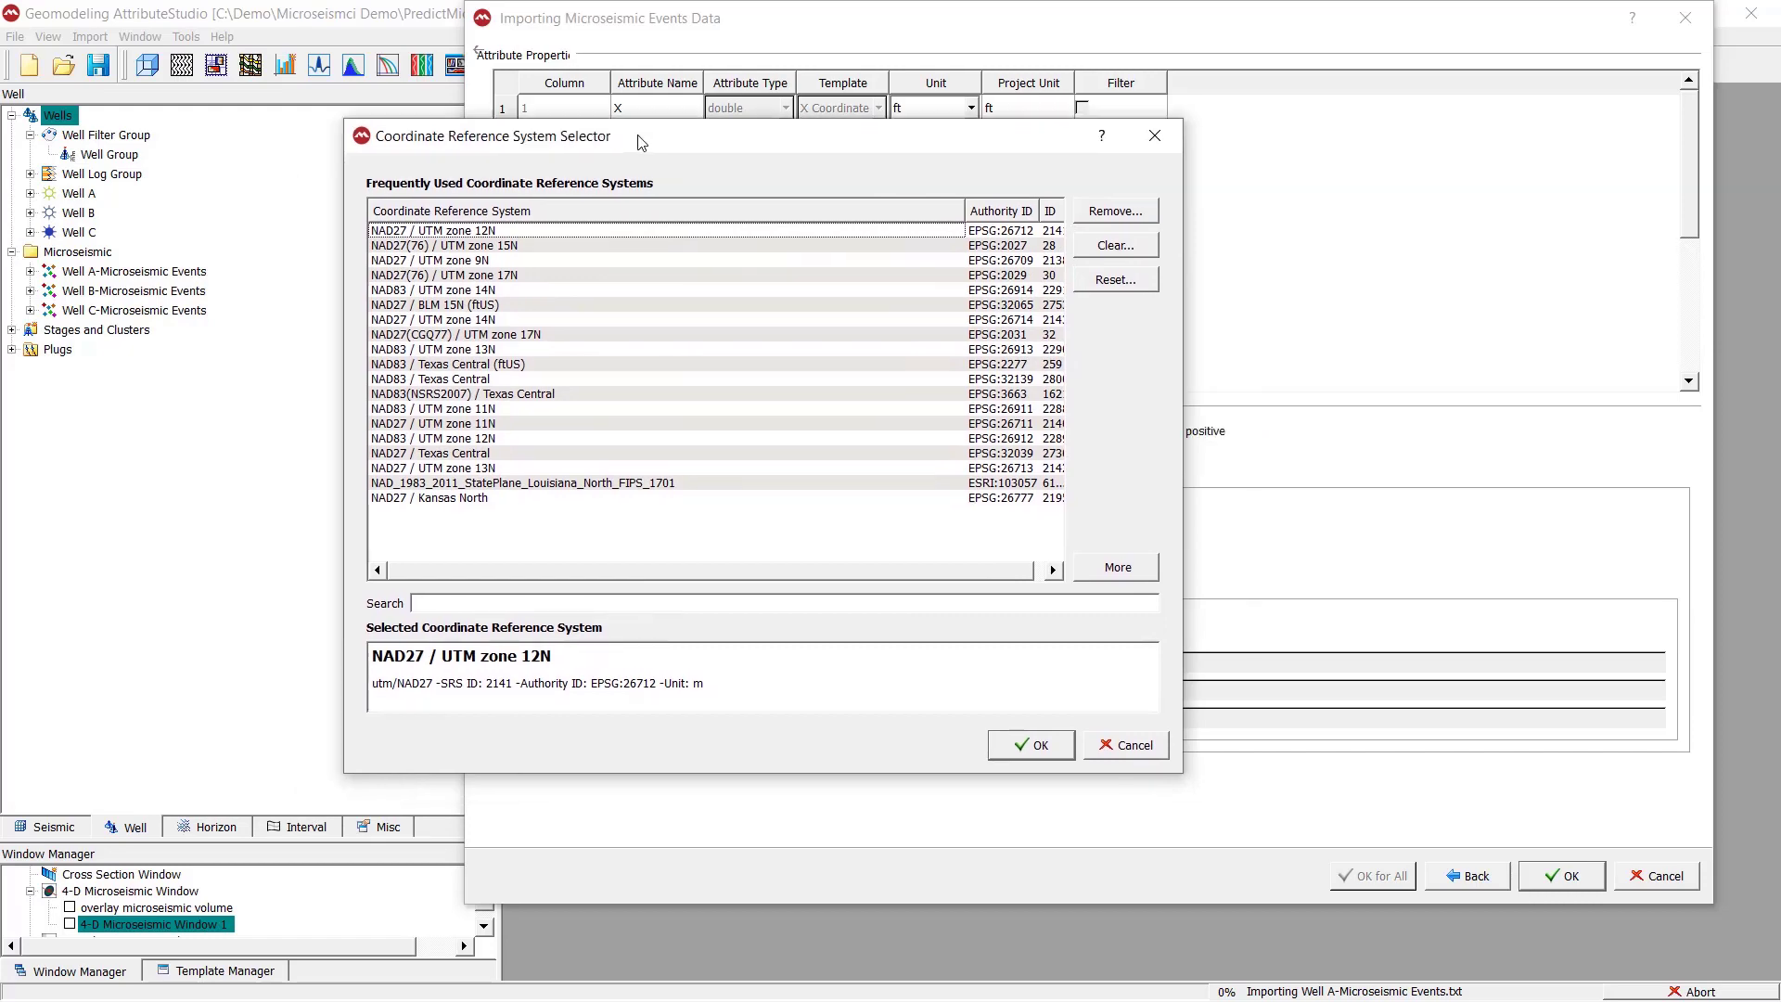
left_click(1154, 136)
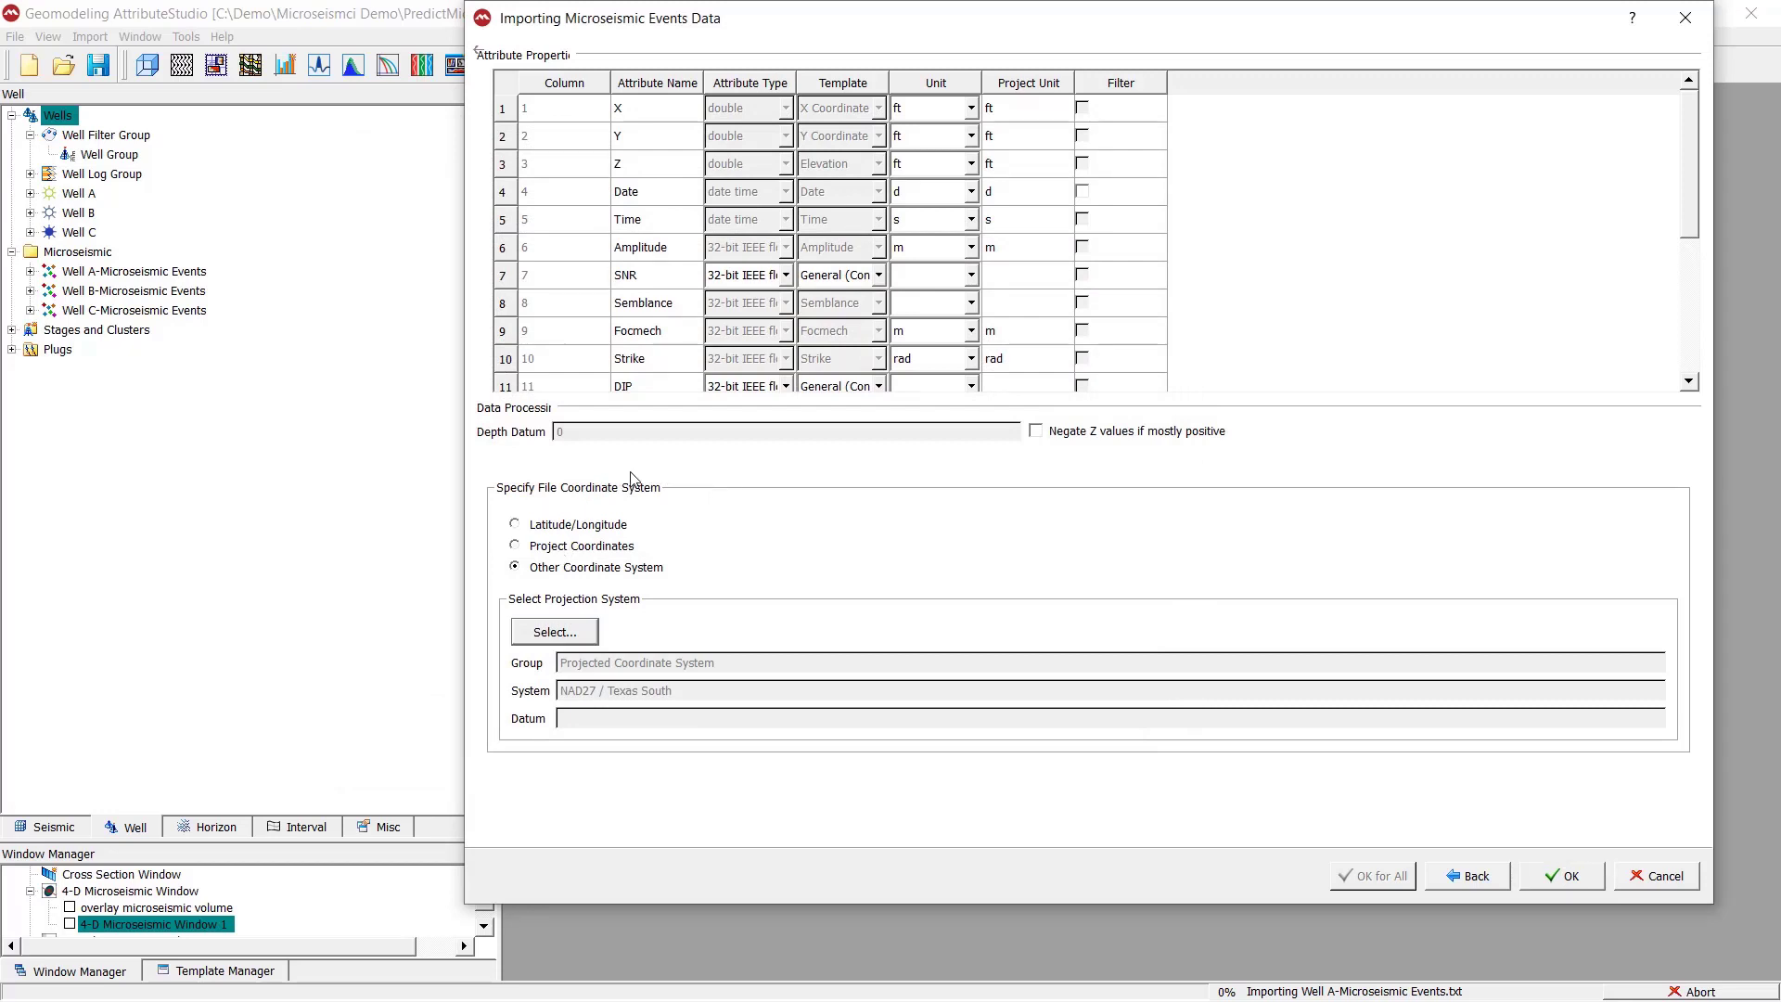
- Set the file coordinate system to Project Coordinates and complete the Well A microseismic events import
left_click(545, 549)
left_click(1584, 880)
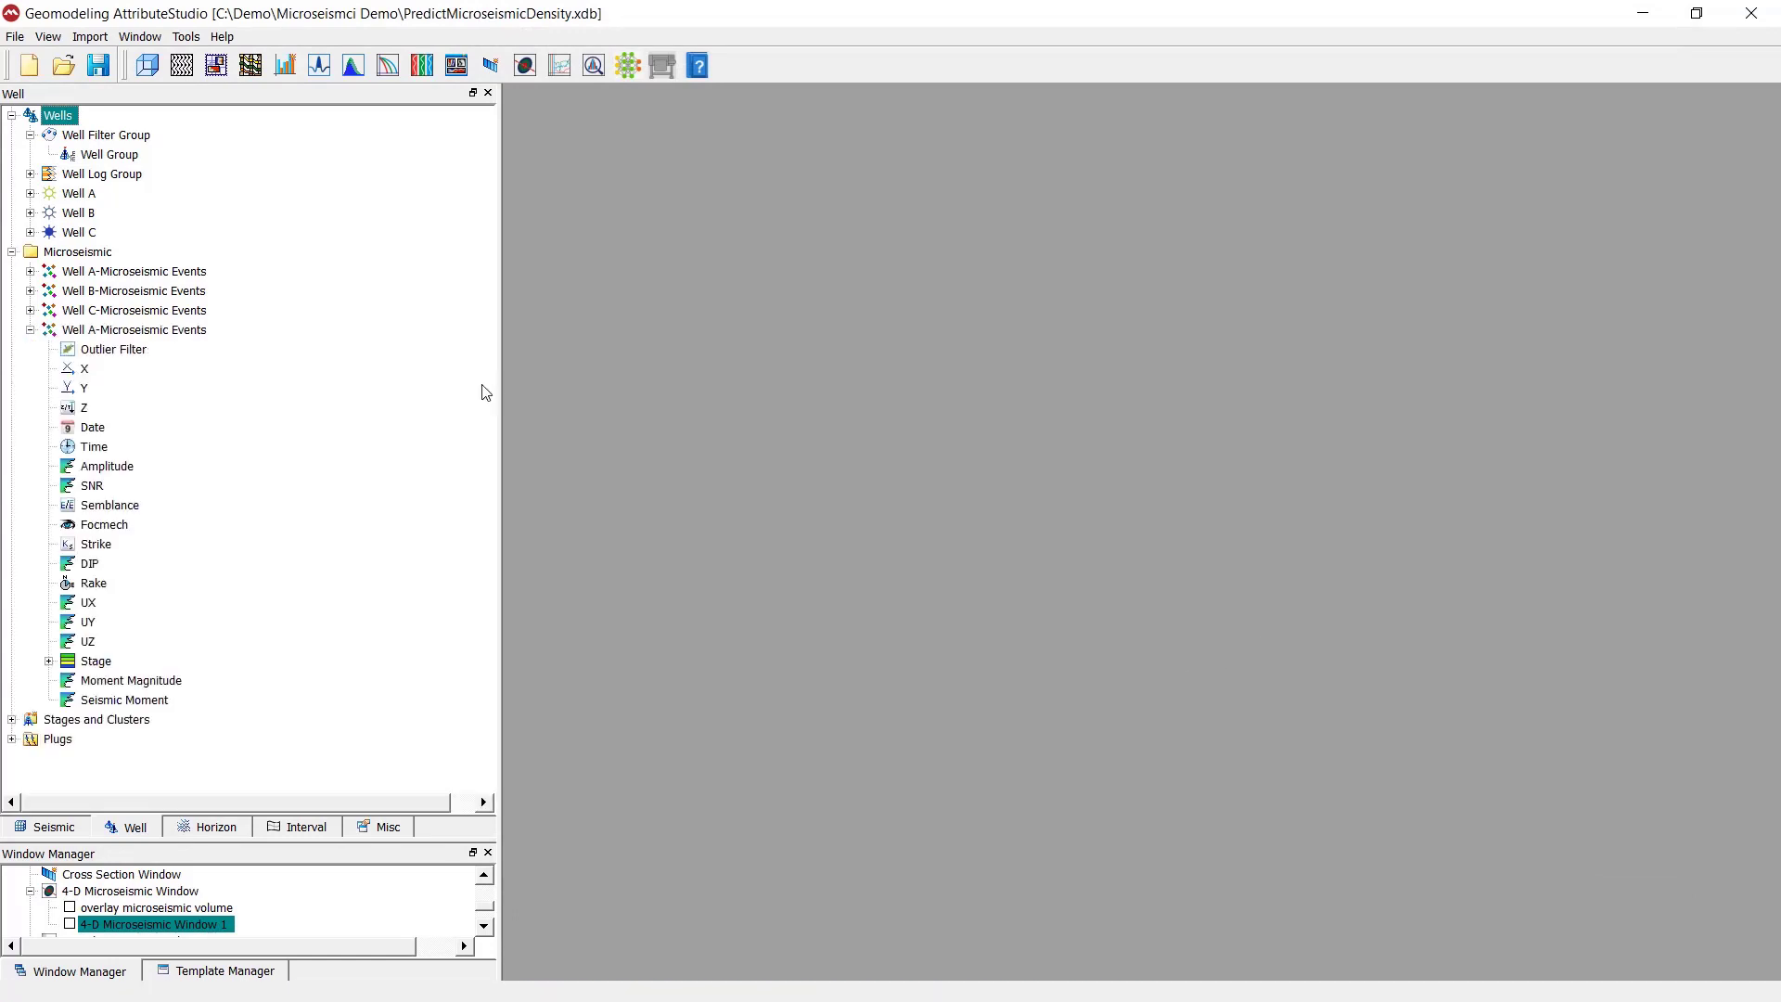
- Examine the newly imported Well A-Microseismic Events under the Microseismic folder, including its X, Y and Z attributes
left_click(190, 334)
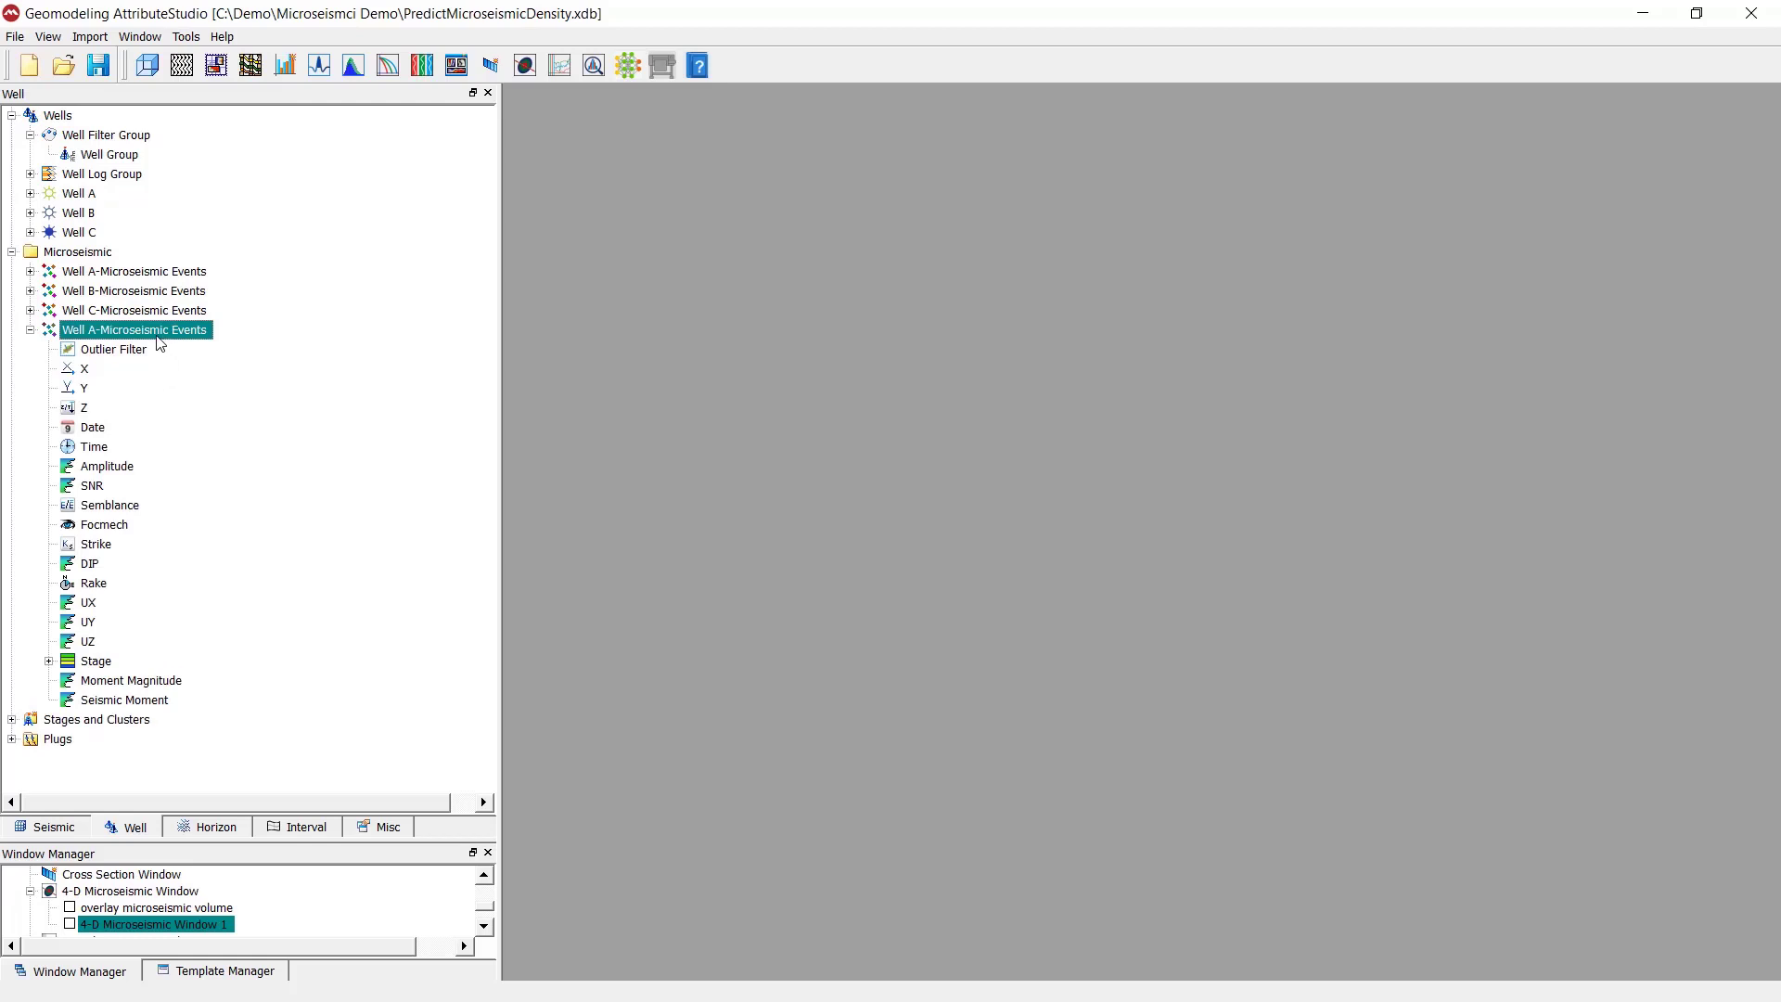
left_click(67, 252)
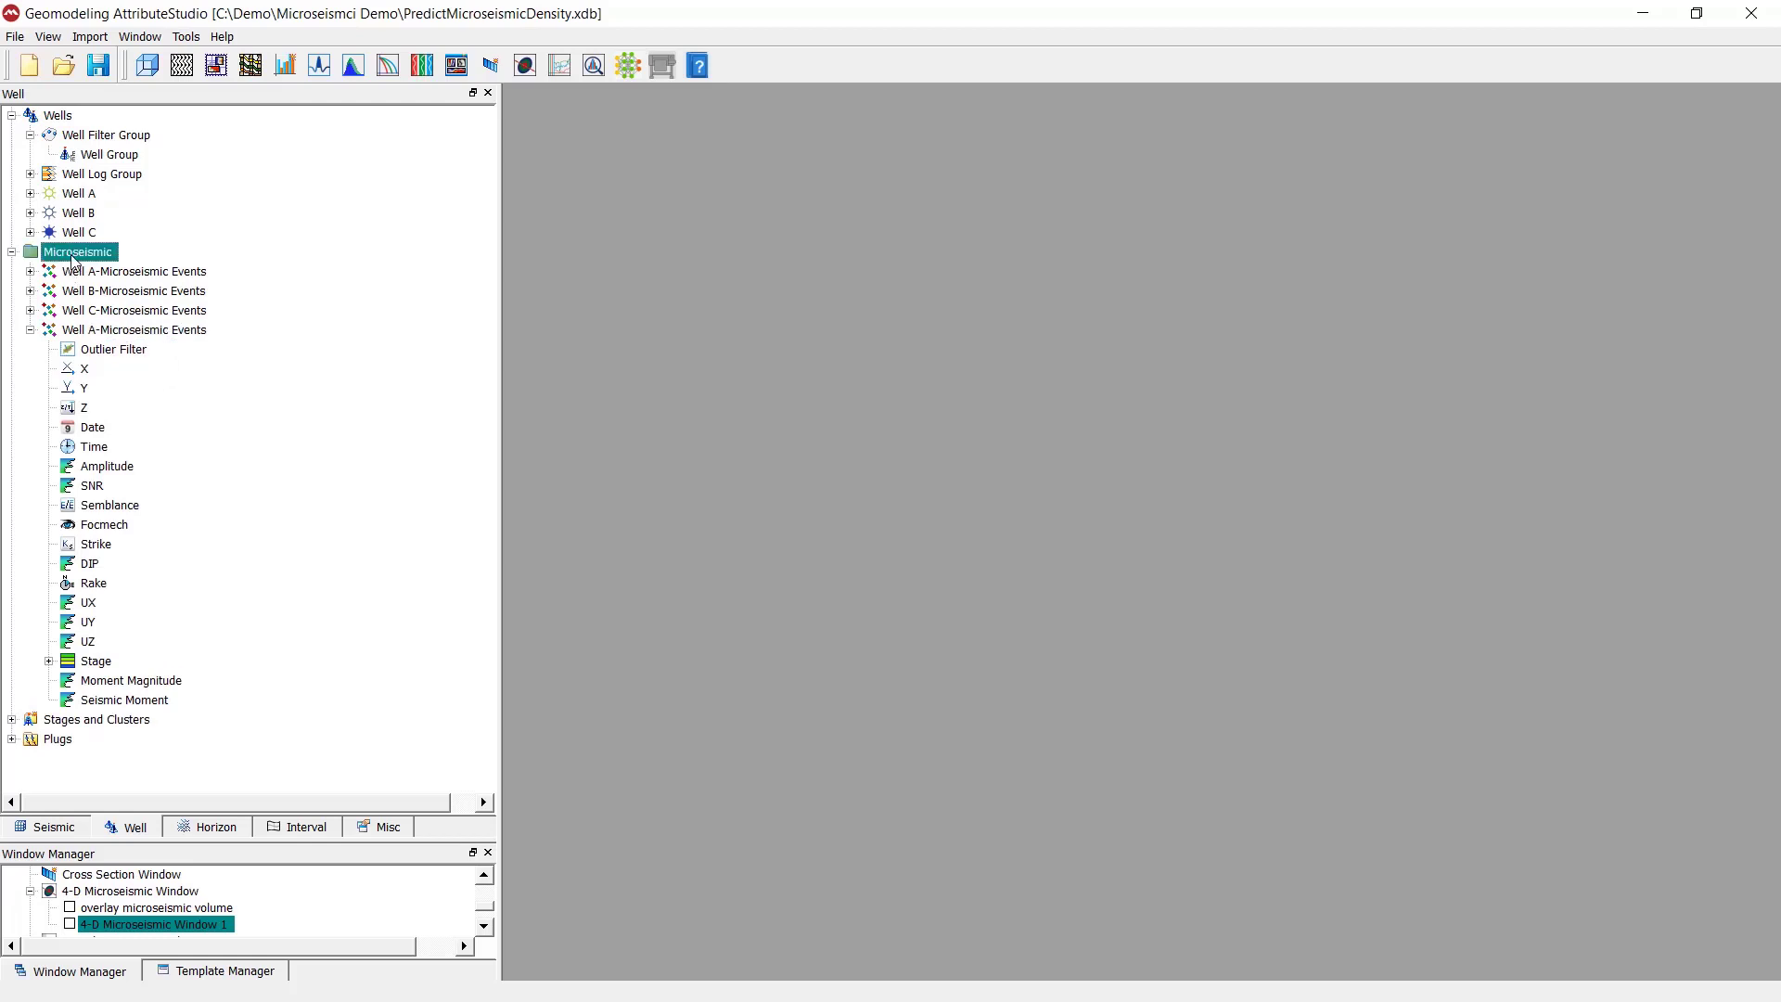
left_click(144, 331)
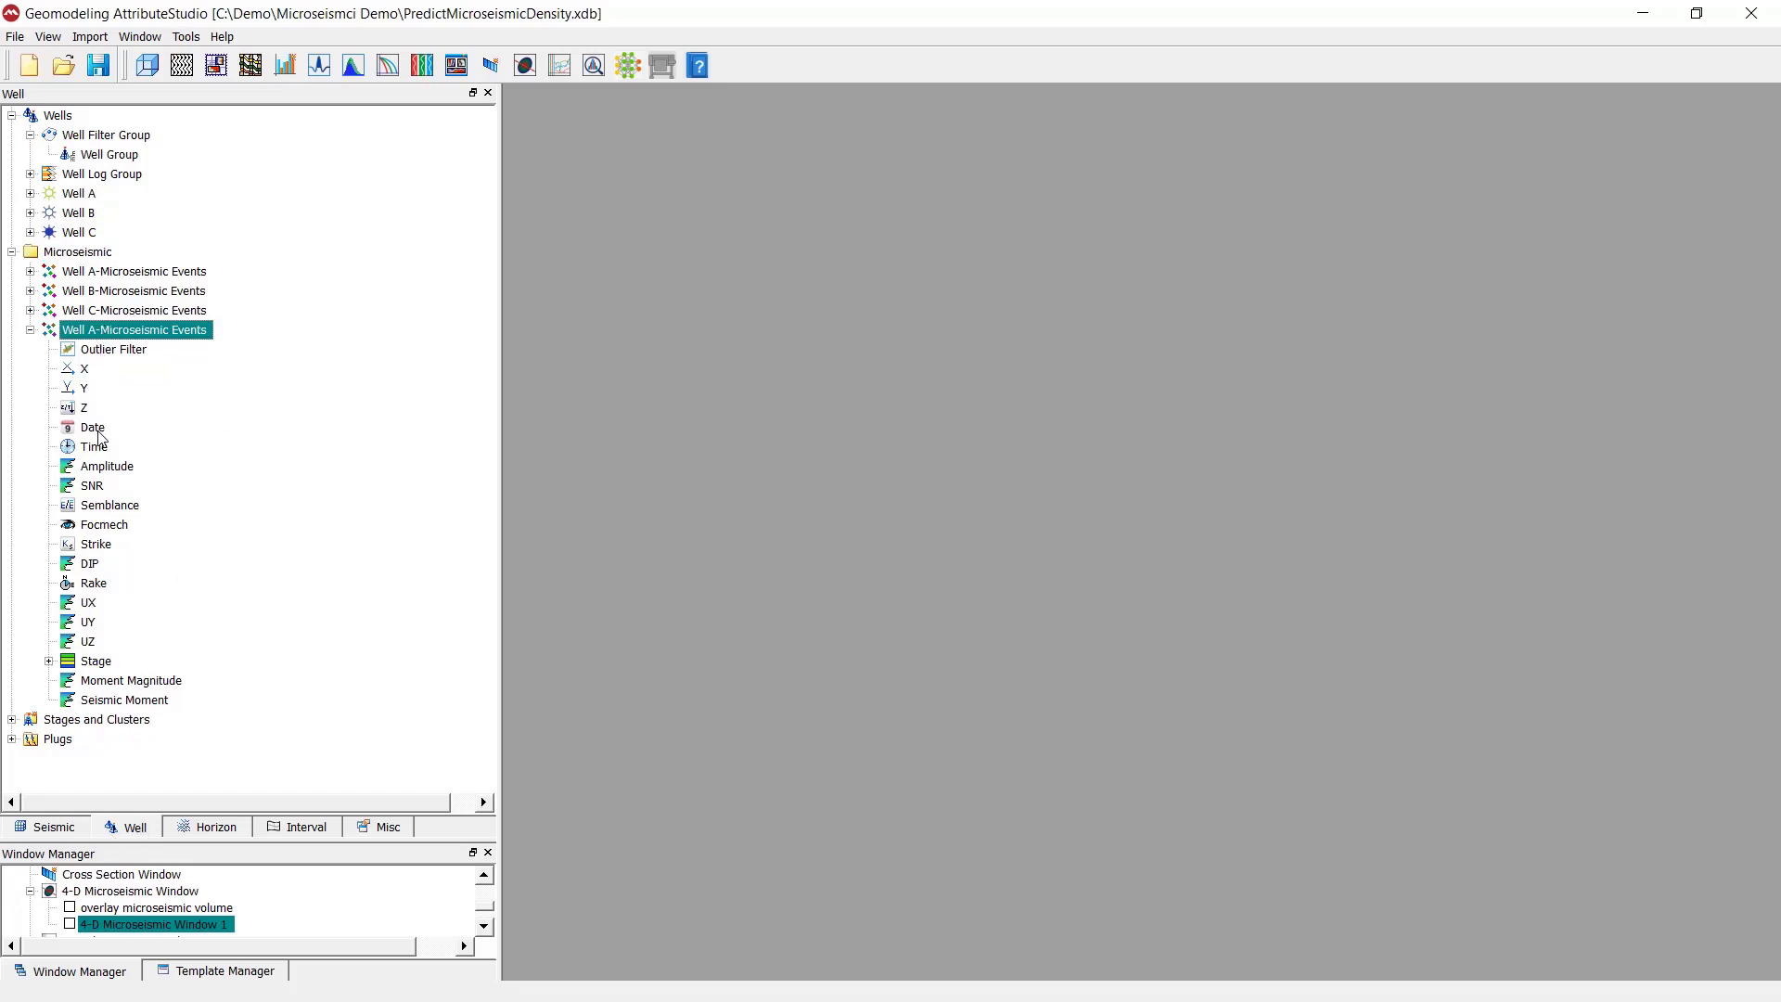
left_click(85, 370)
left_click(84, 390)
left_click(84, 408)
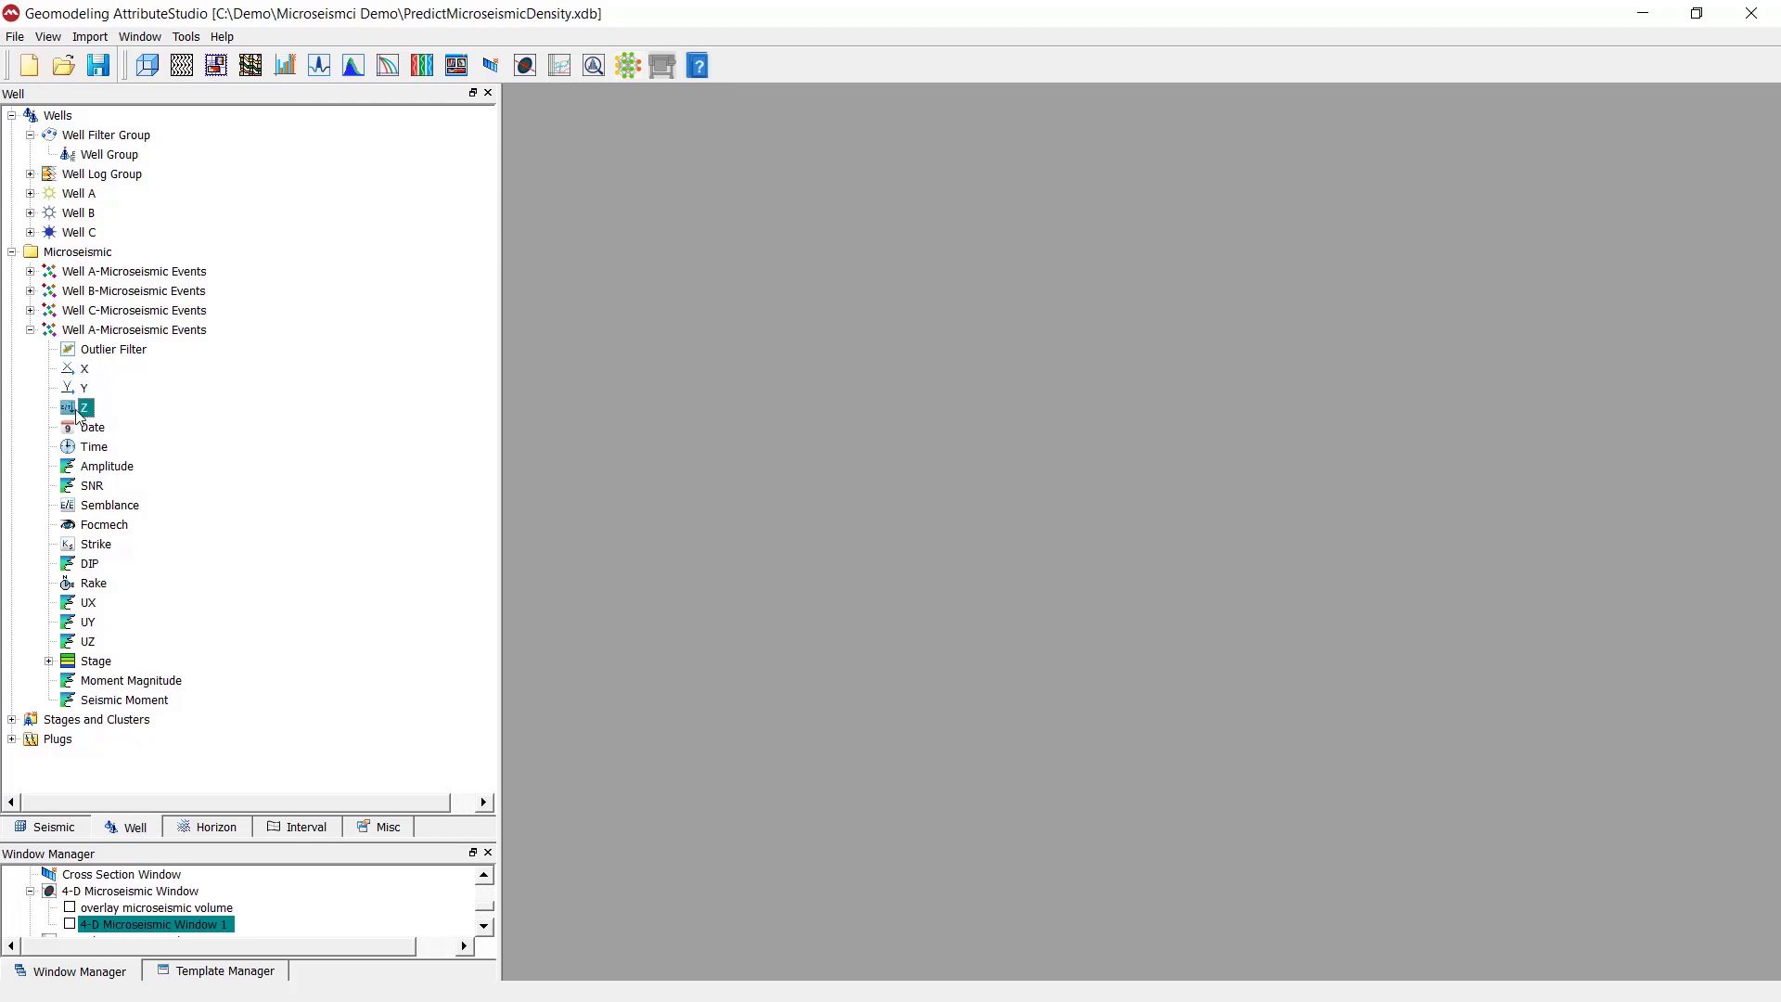
left_click(85, 369)
- Expand the Stage attribute of the imported Well A events and look through its list of stages
left_click(107, 662)
left_click(48, 661)
scroll(119, 617, "down", 8)
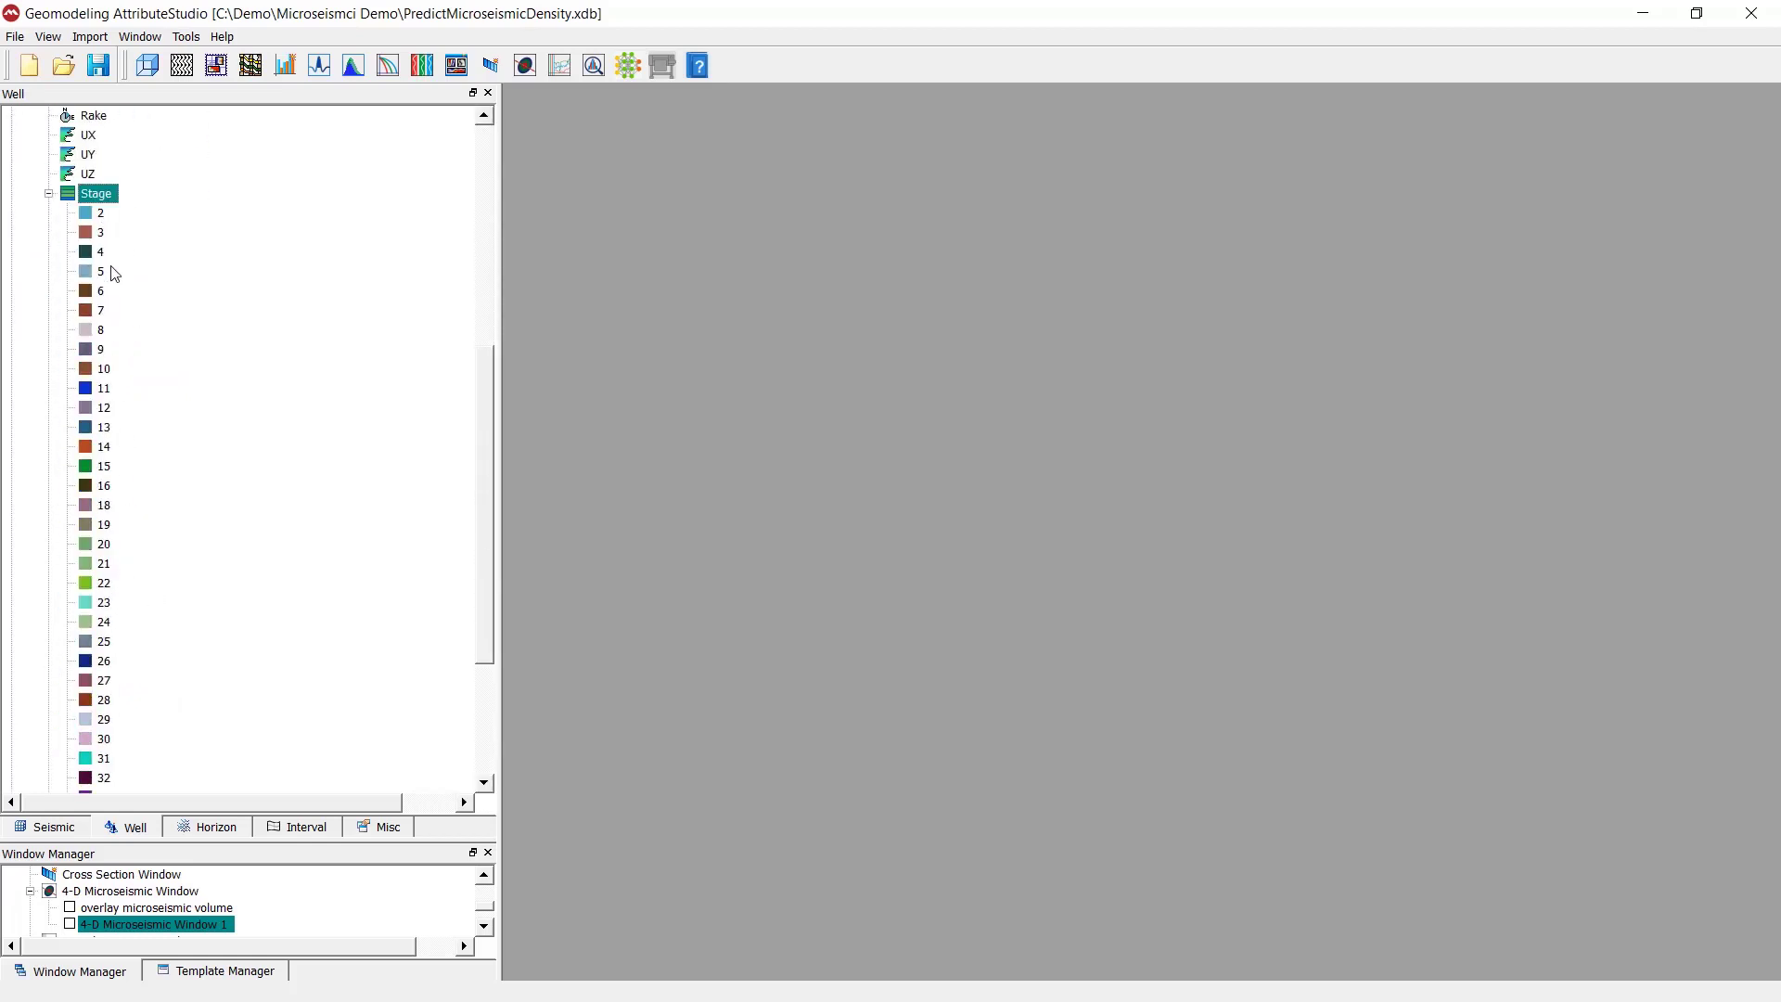
scroll(125, 445, "up", 5)
scroll(107, 548, "down", 8)
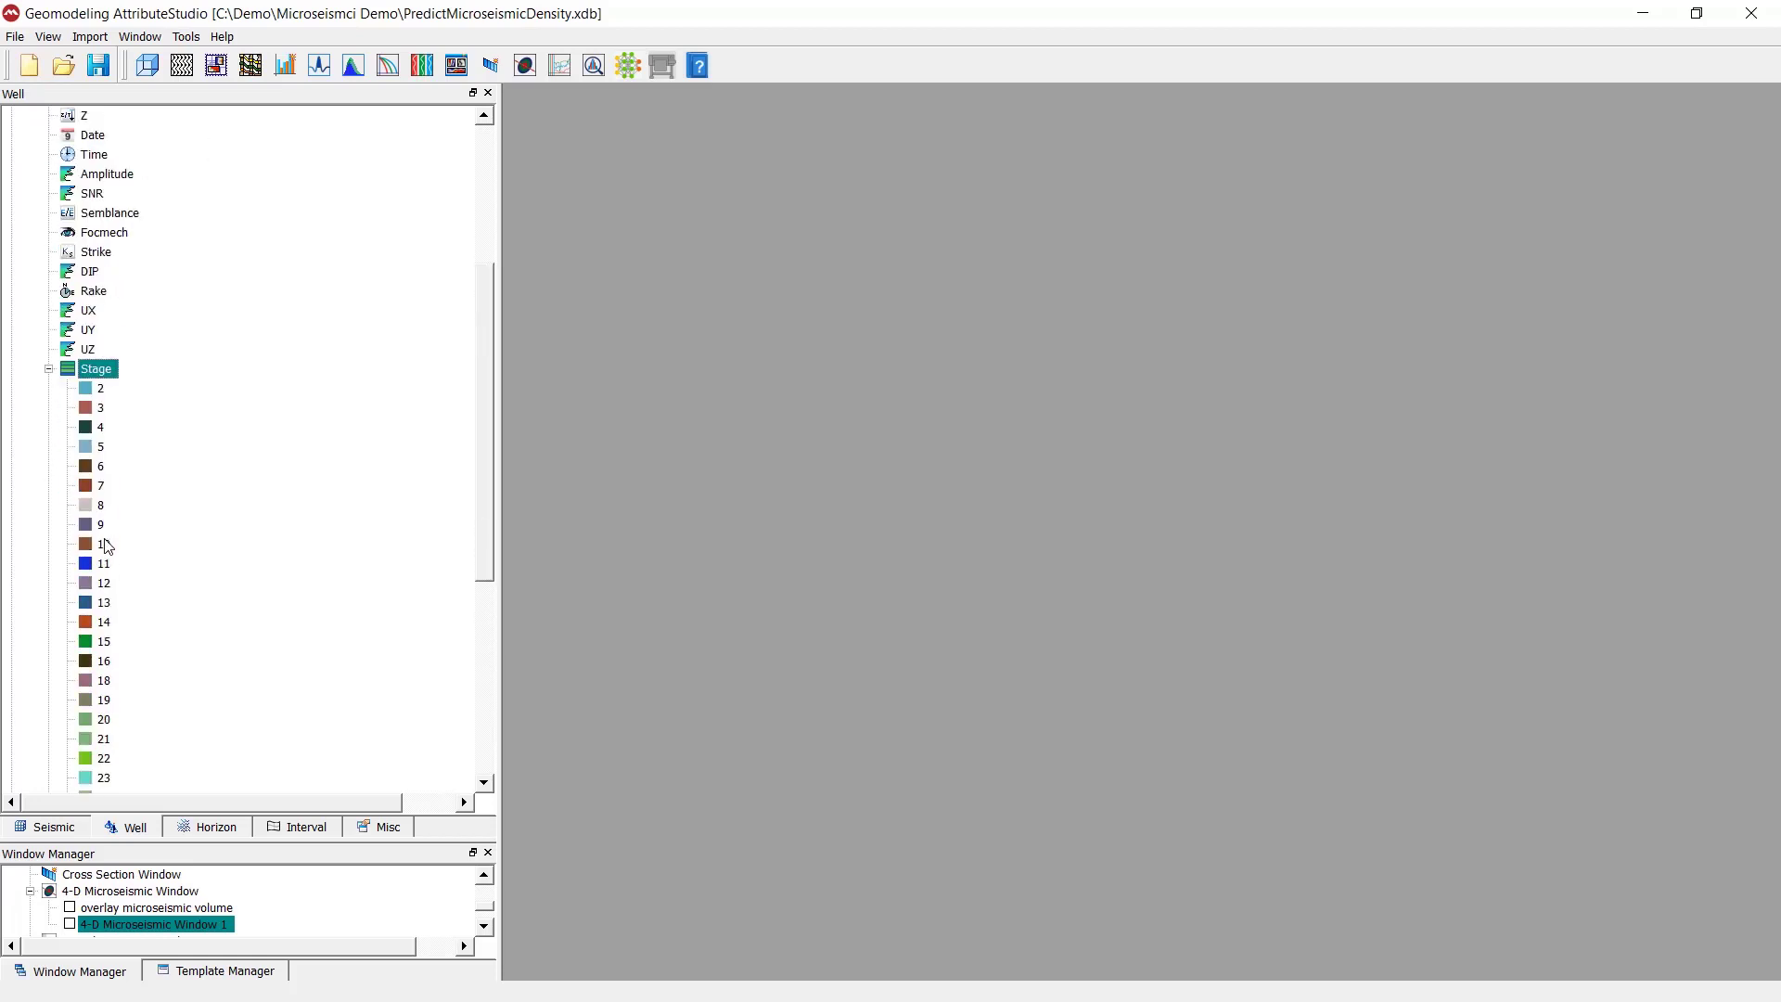
scroll(108, 557, "up", 9)
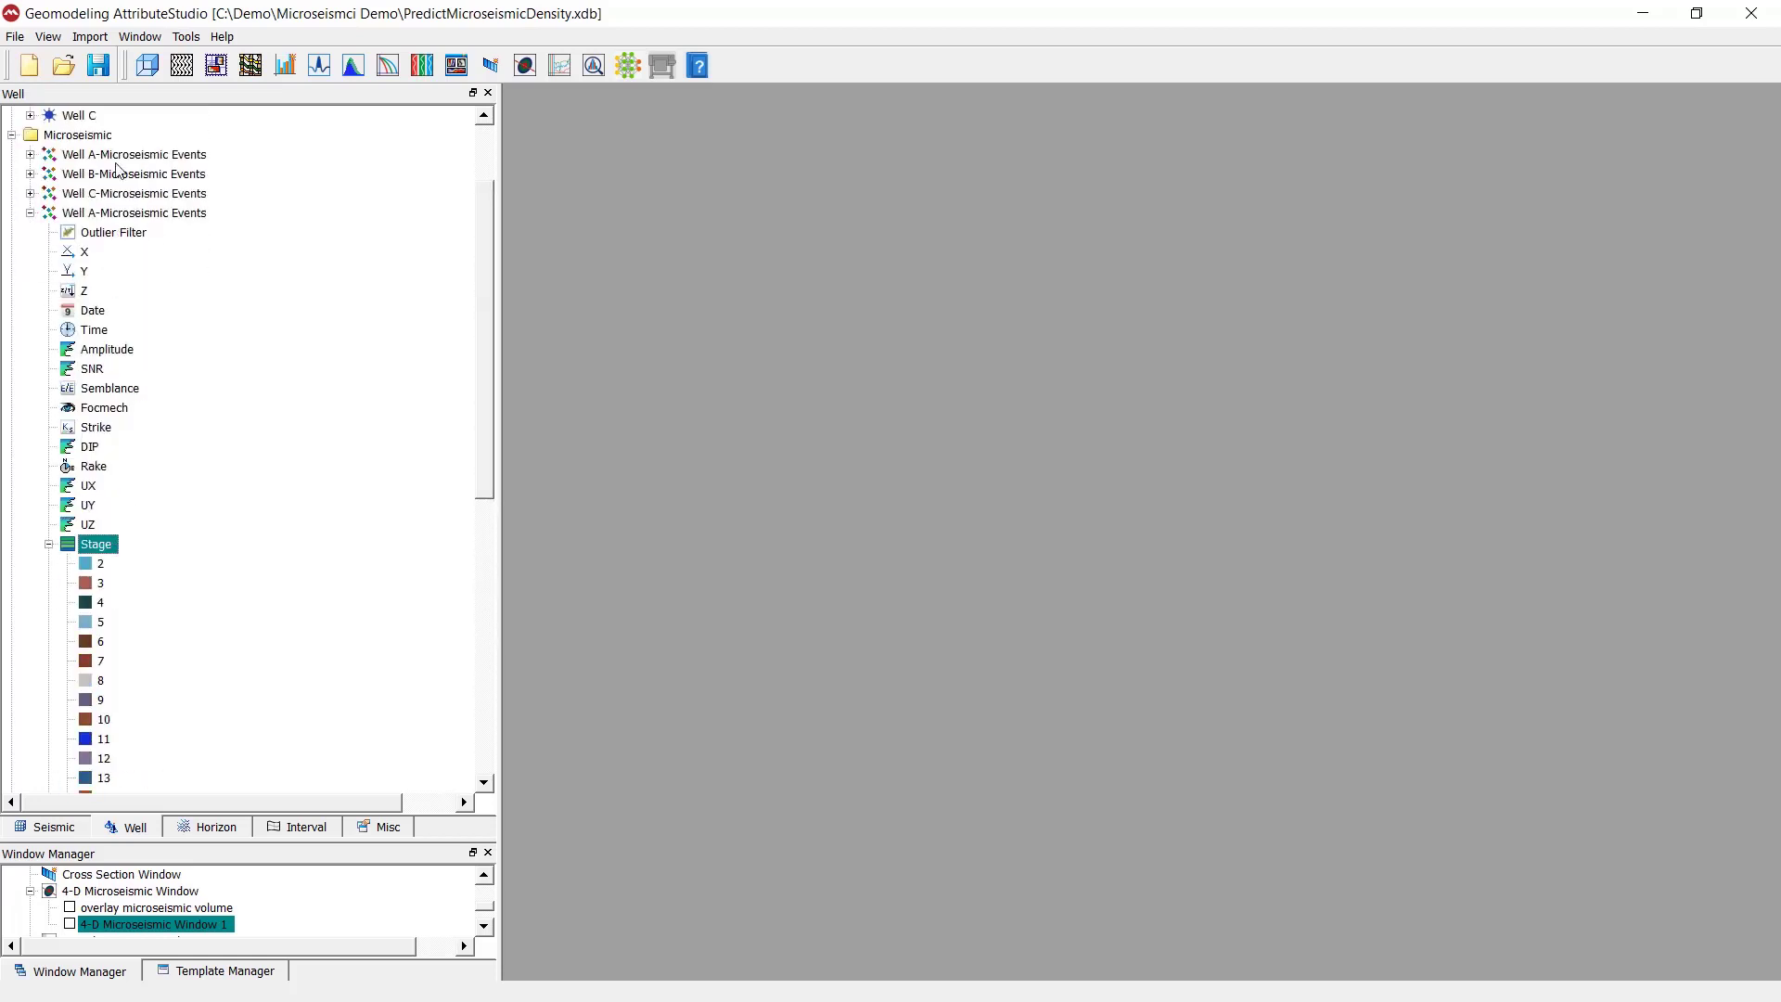
- Create a maximized 3-D window displaying the imported Well A microseismic events together with the Well A path
left_click(146, 66)
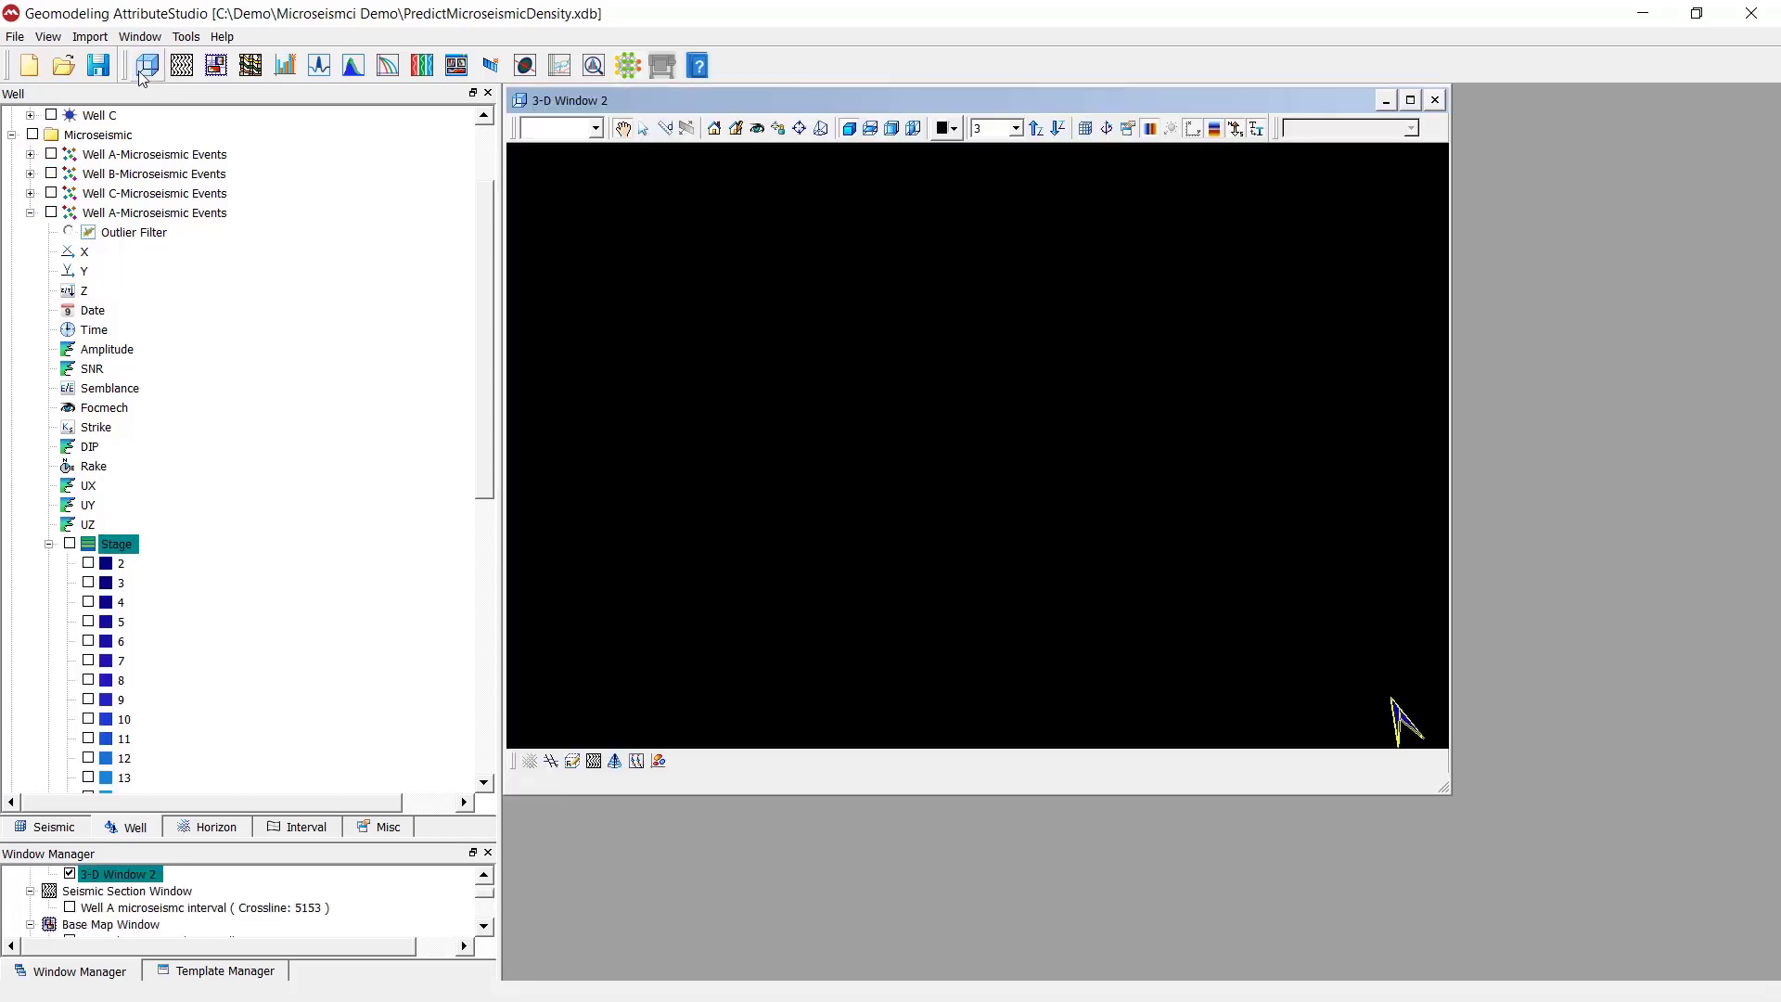
left_click(51, 212)
left_click_drag(980, 389, 912, 444)
double_click(904, 101)
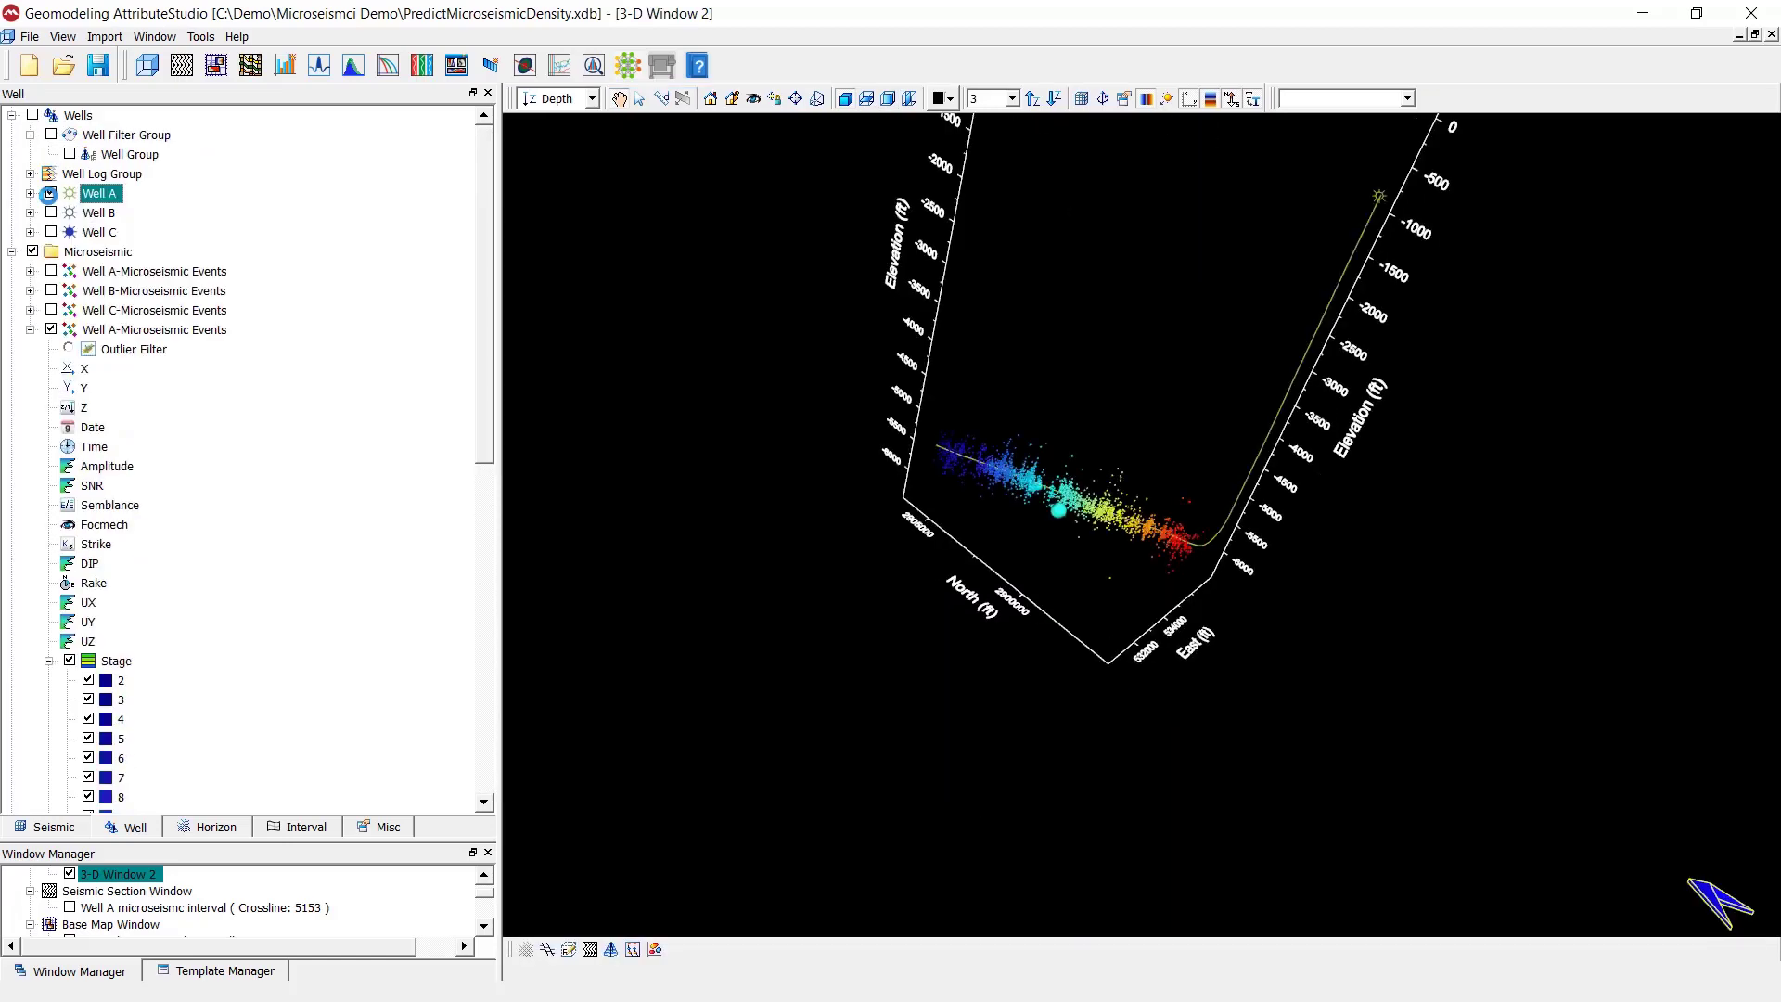
left_click_drag(998, 548, 1018, 565)
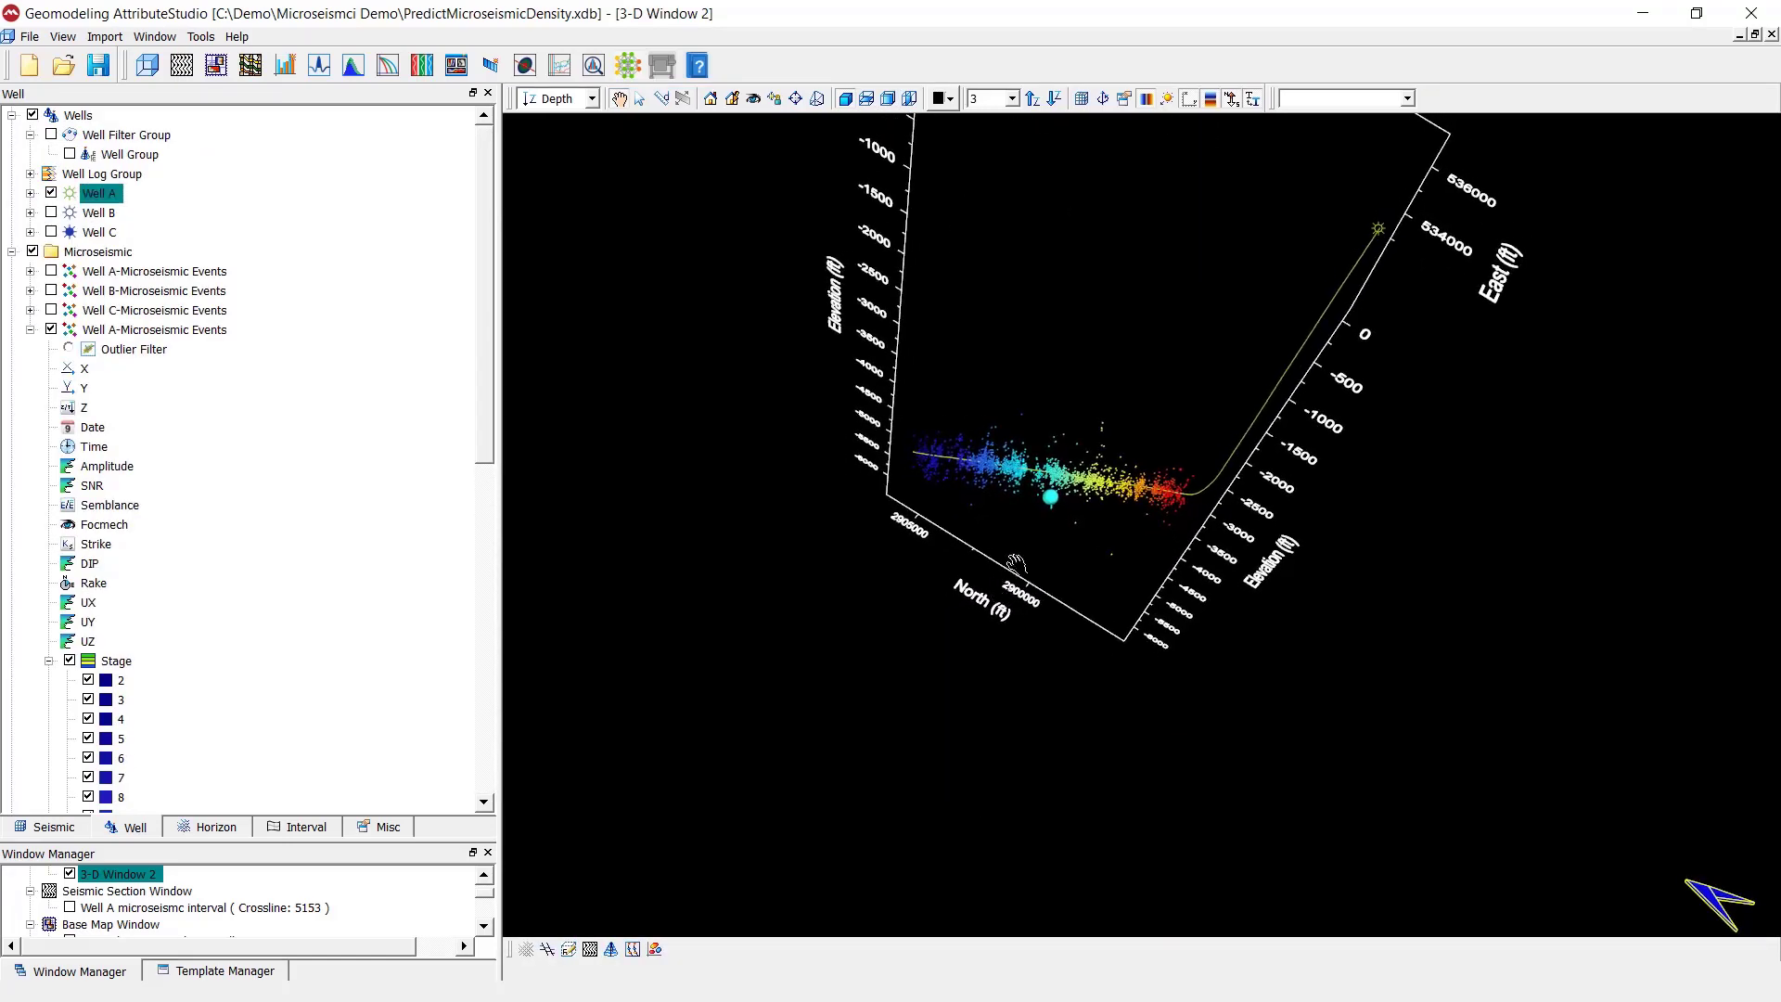
scroll(1028, 593, "up", 4)
left_click_drag(1032, 708, 818, 575)
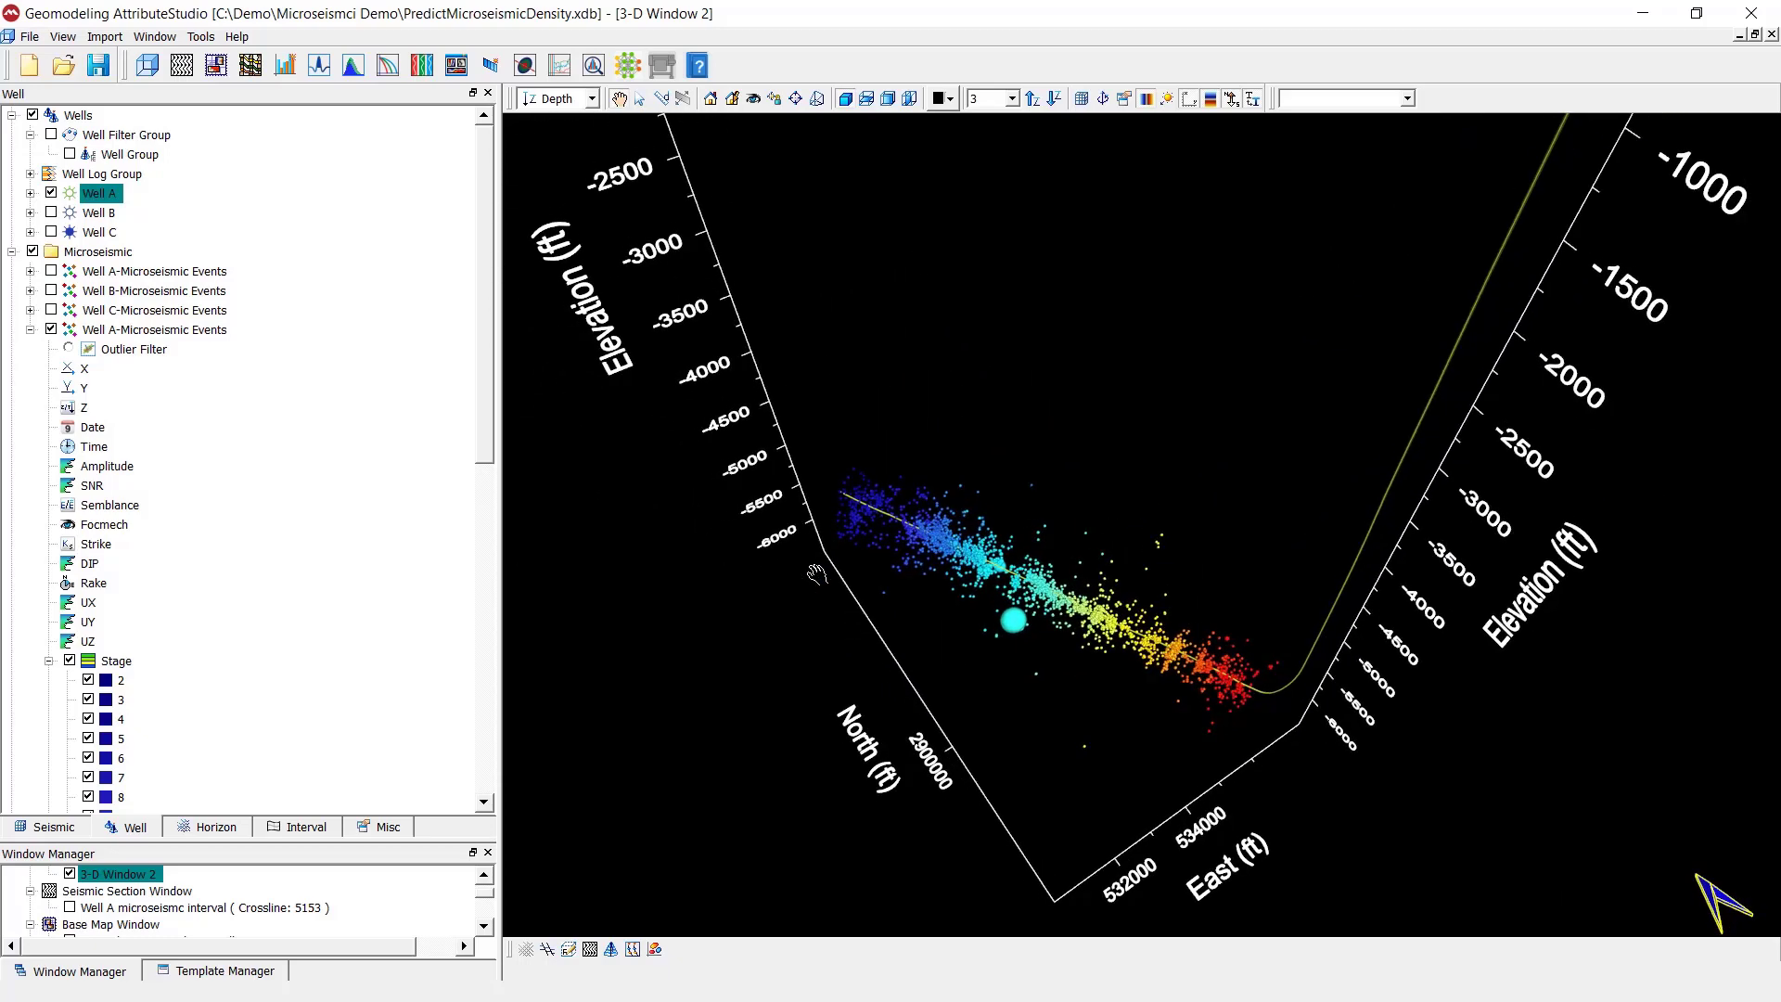
- Examine the visualization properties of the displayed Well A events, including the attributes available for size and the minimum and maximum size
double_click(139, 330)
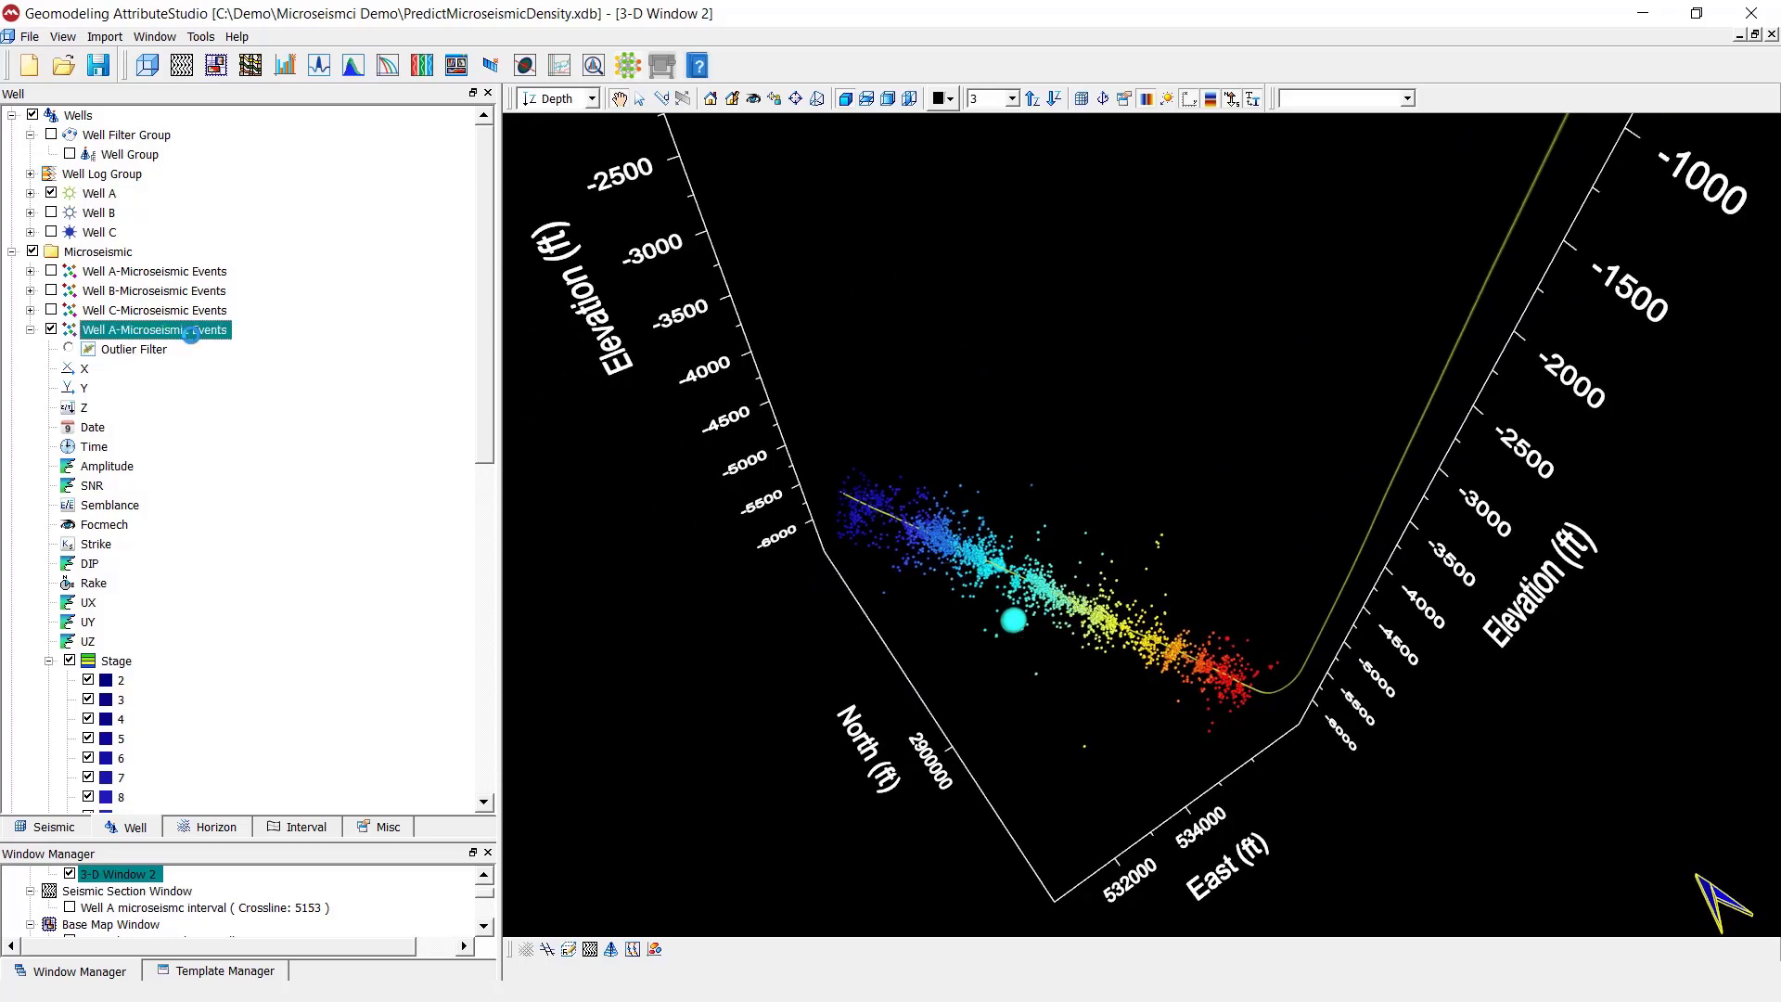
left_click_drag(436, 211, 283, 172)
left_click(95, 298)
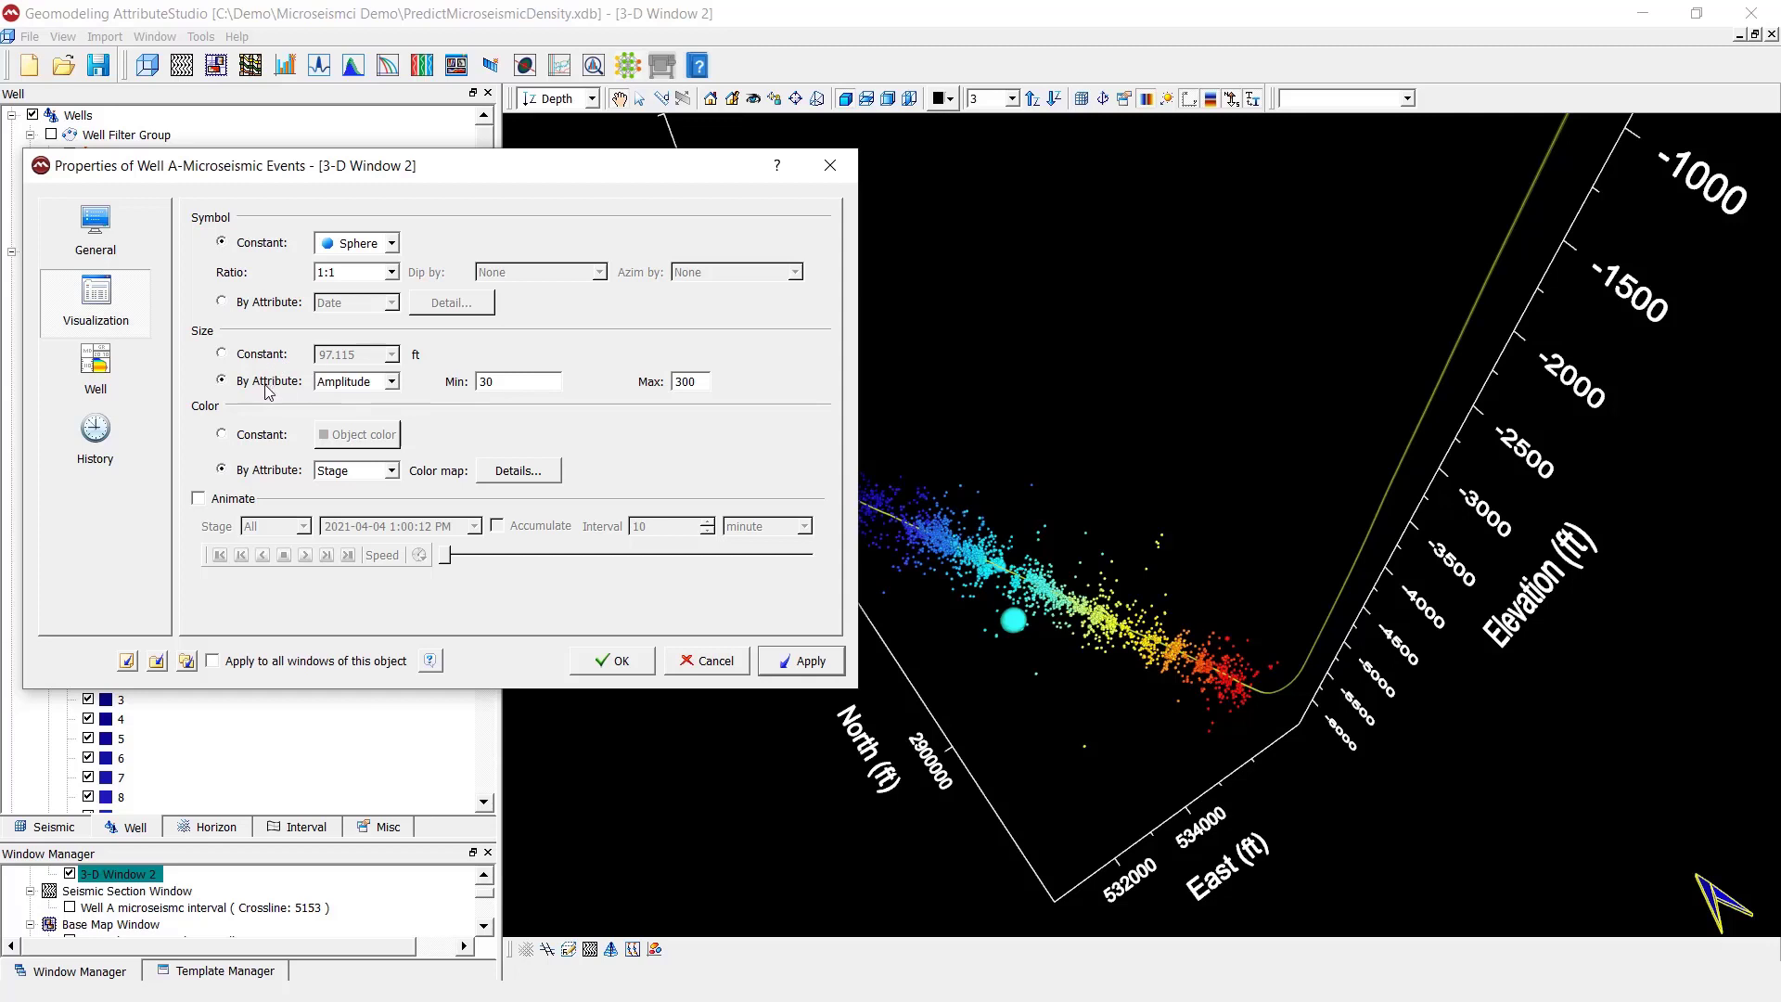
left_click(394, 382)
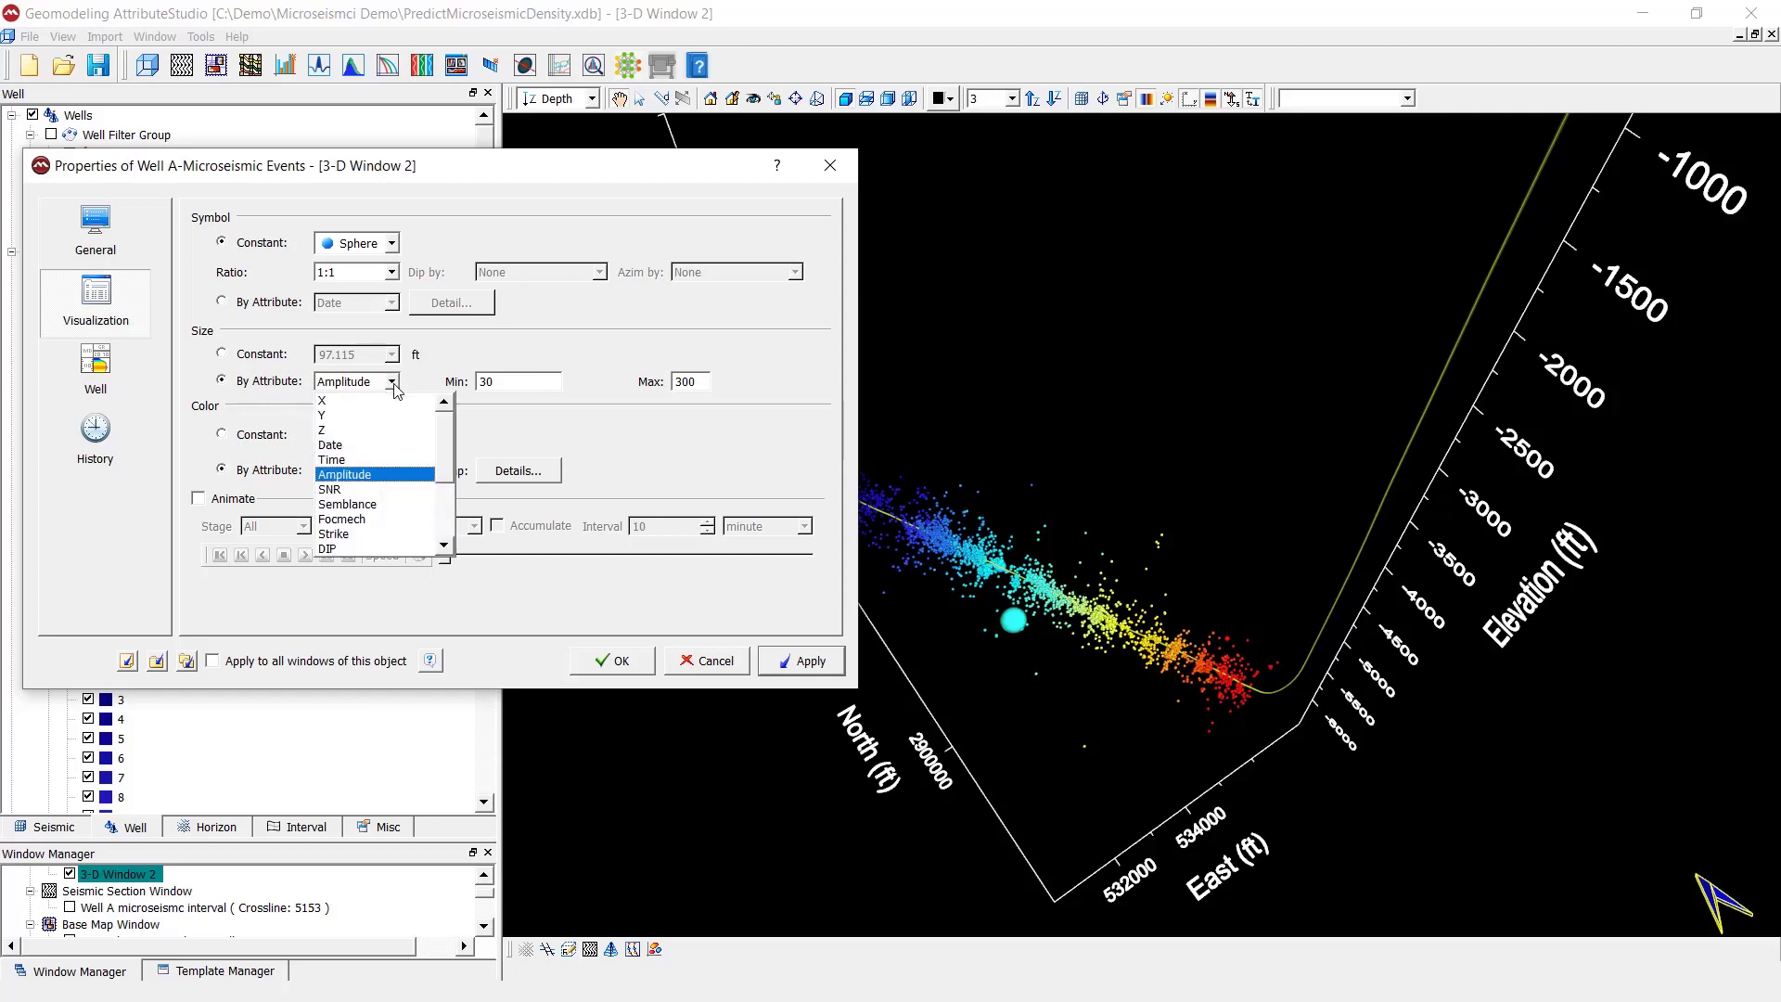
left_click(394, 382)
key("Tab")
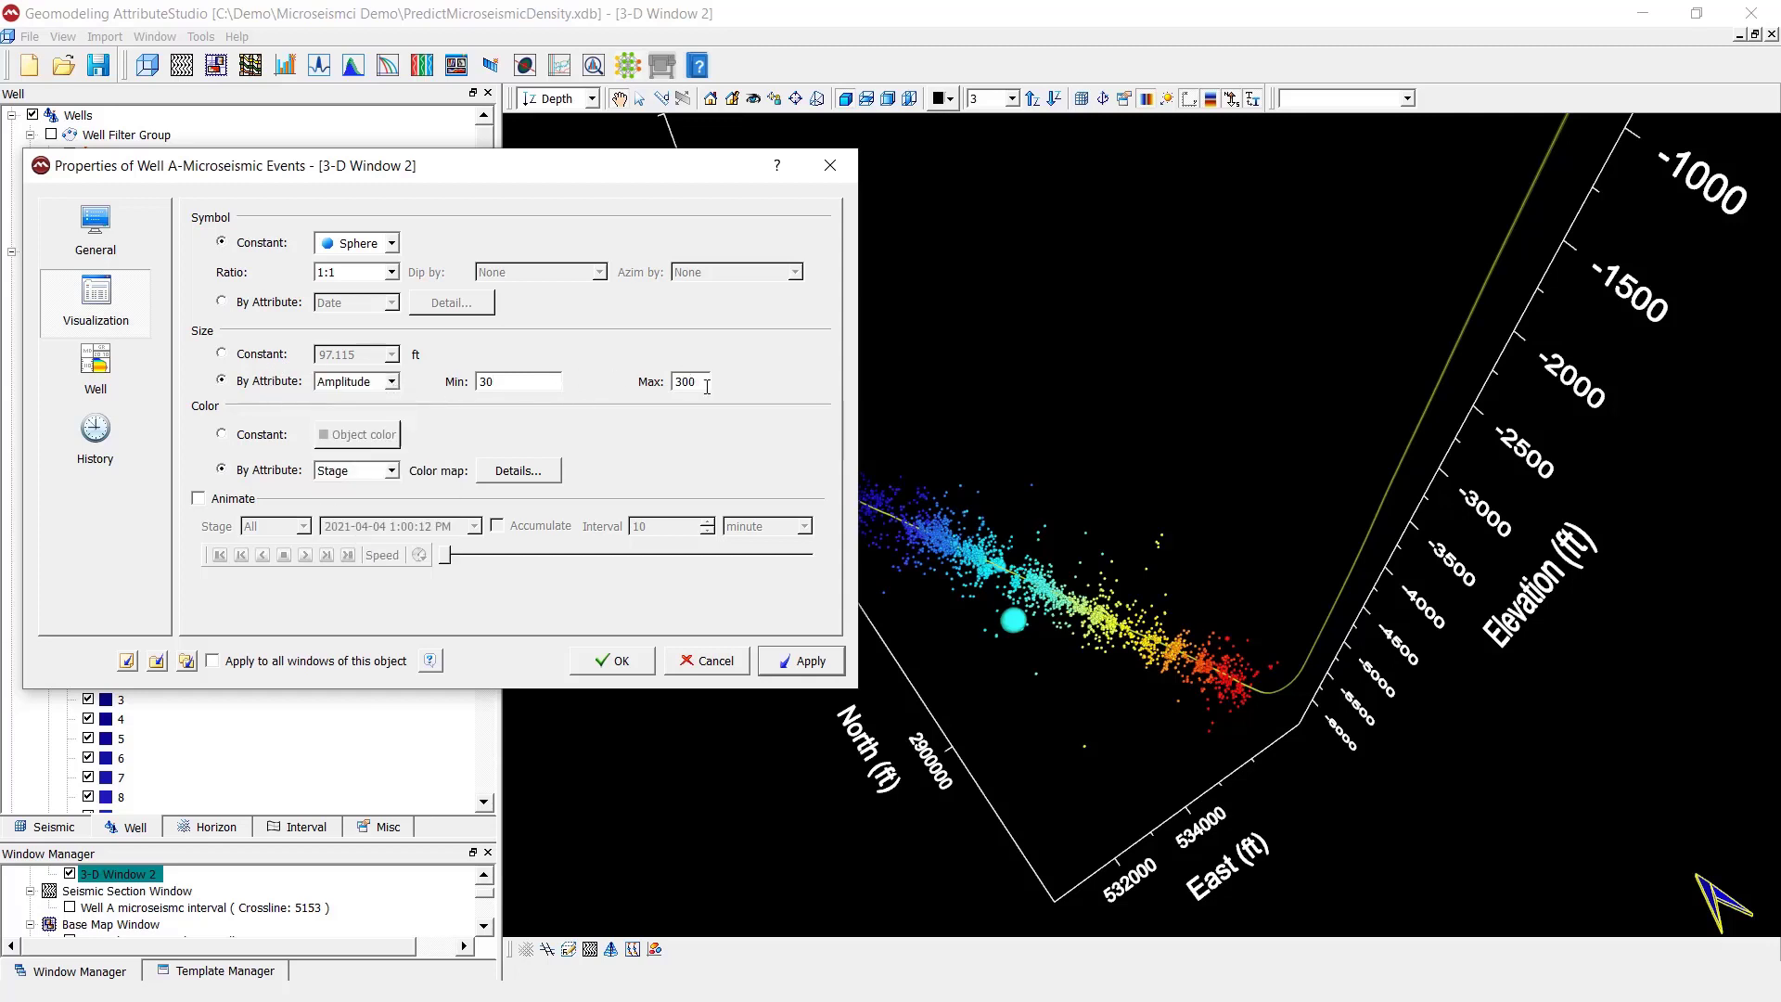
left_click(705, 384)
left_click(843, 164)
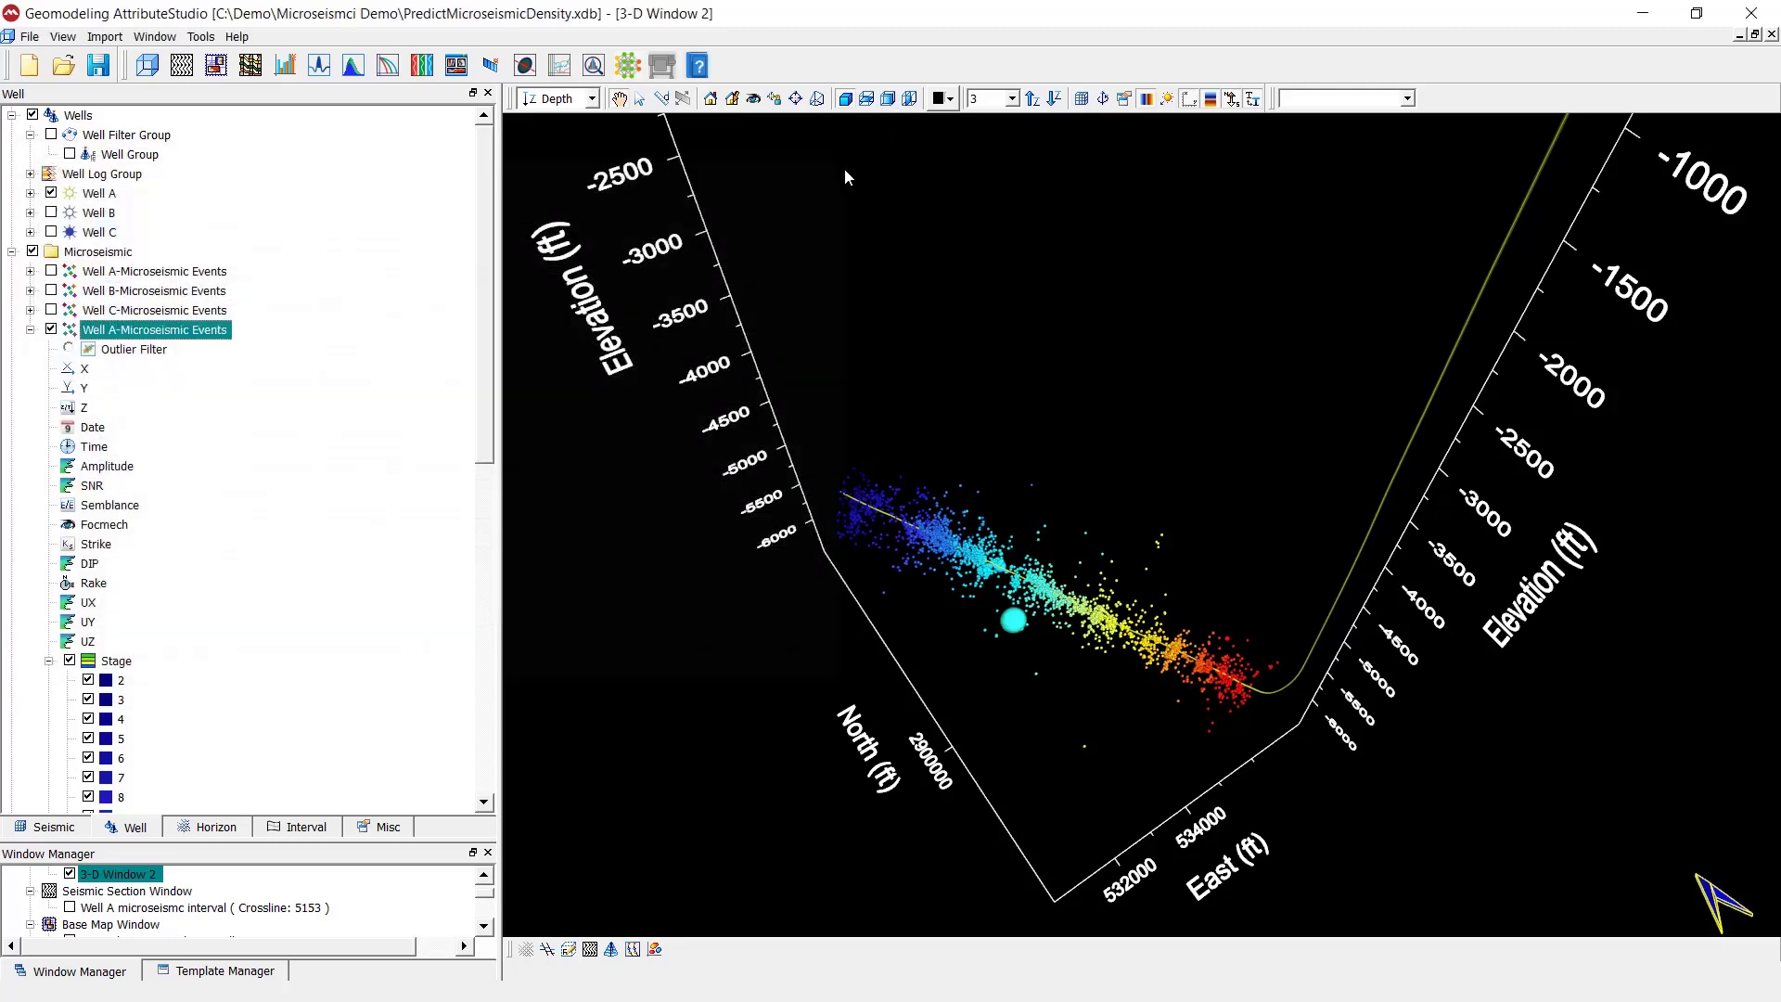
- Create a base map window displaying the imported Well A microseismic events and the Well A path
left_click(218, 68)
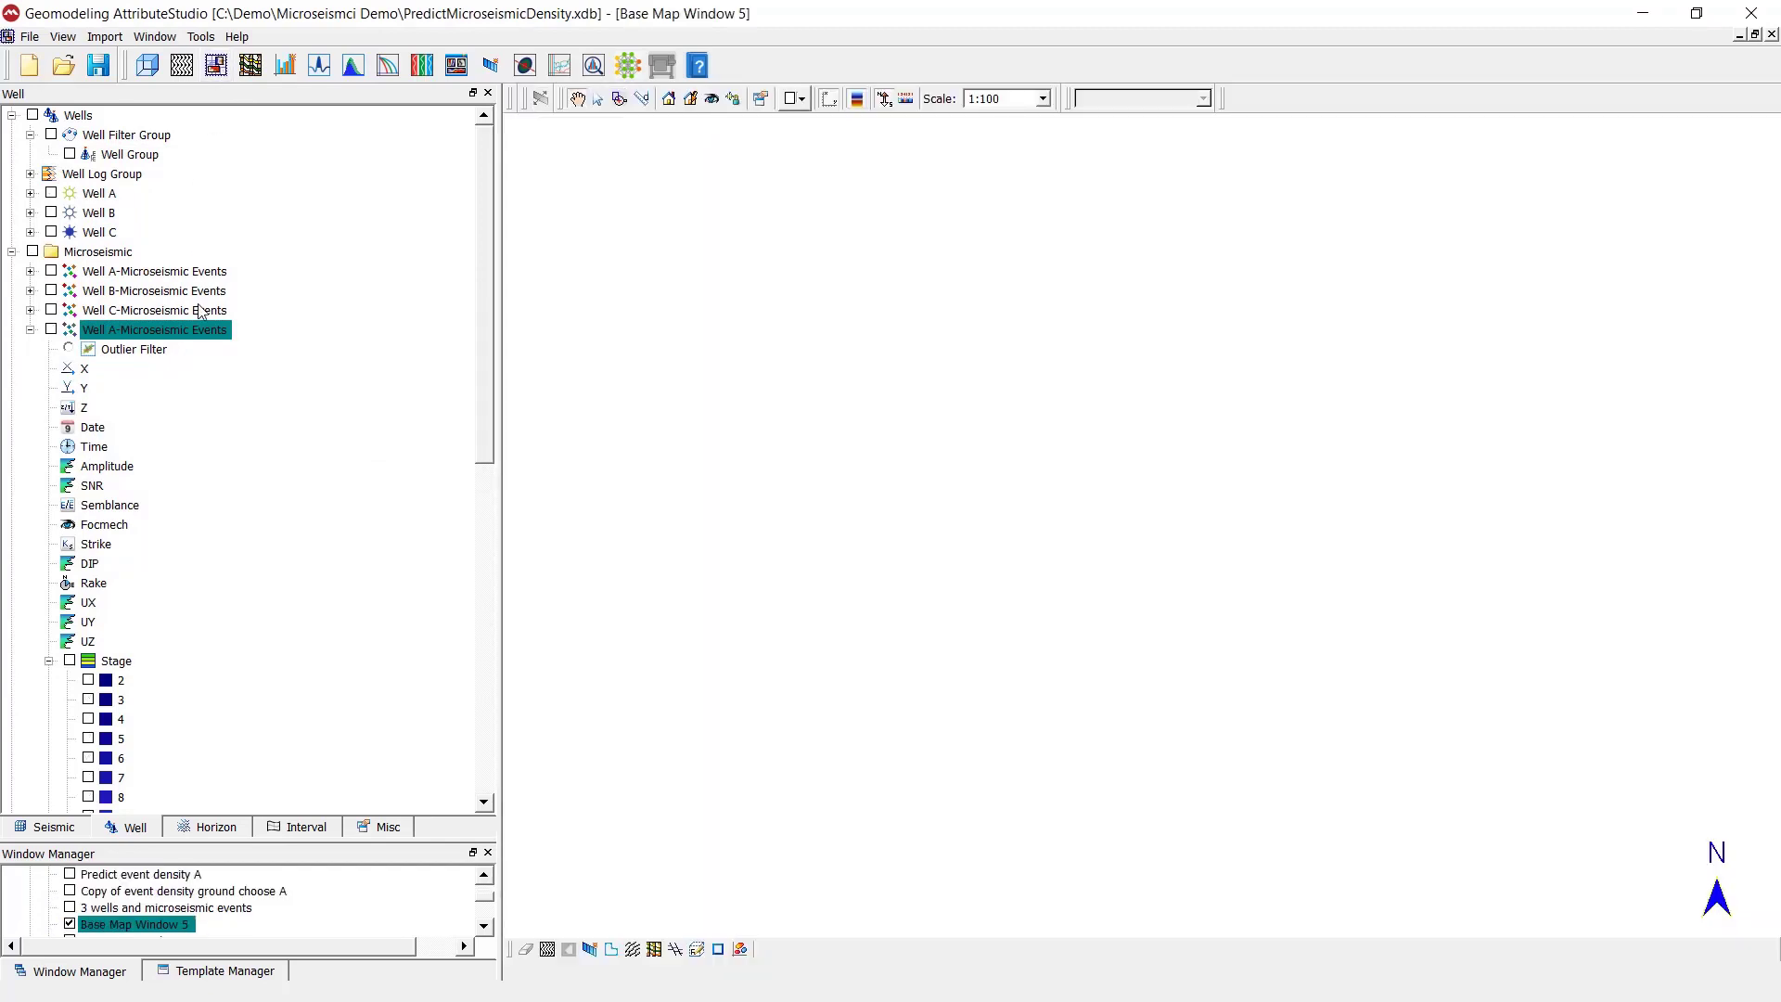
left_click(51, 329)
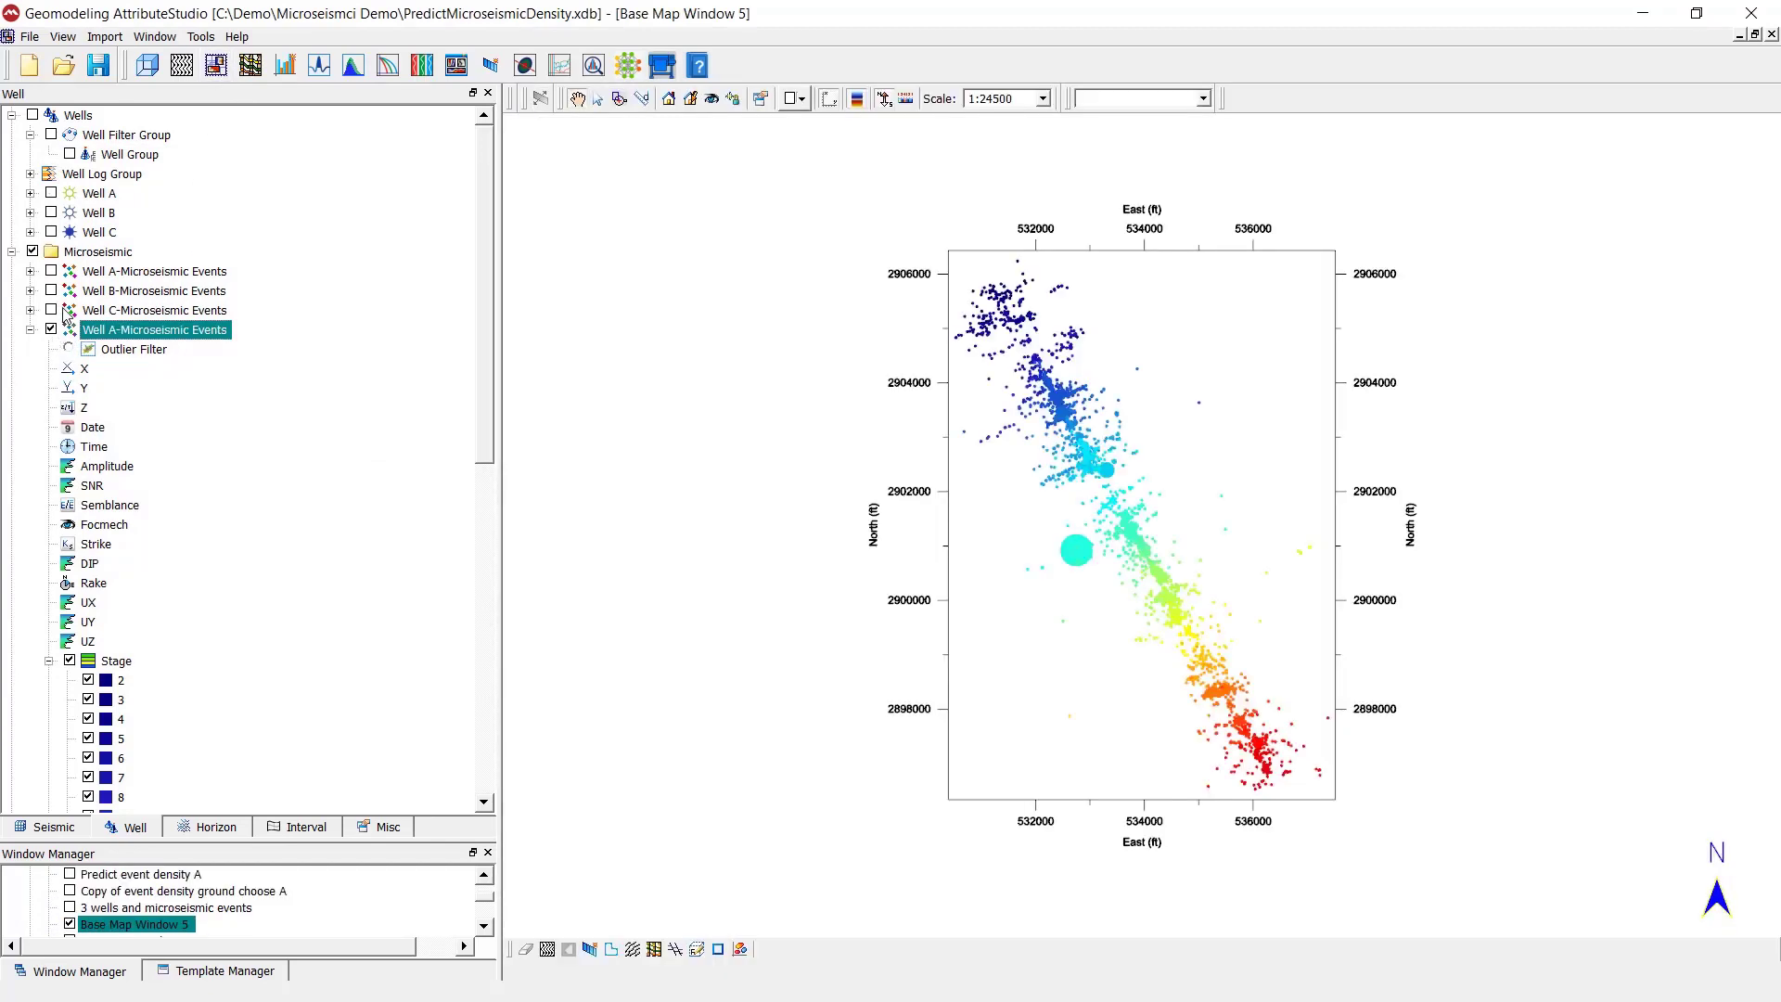
left_click(51, 193)
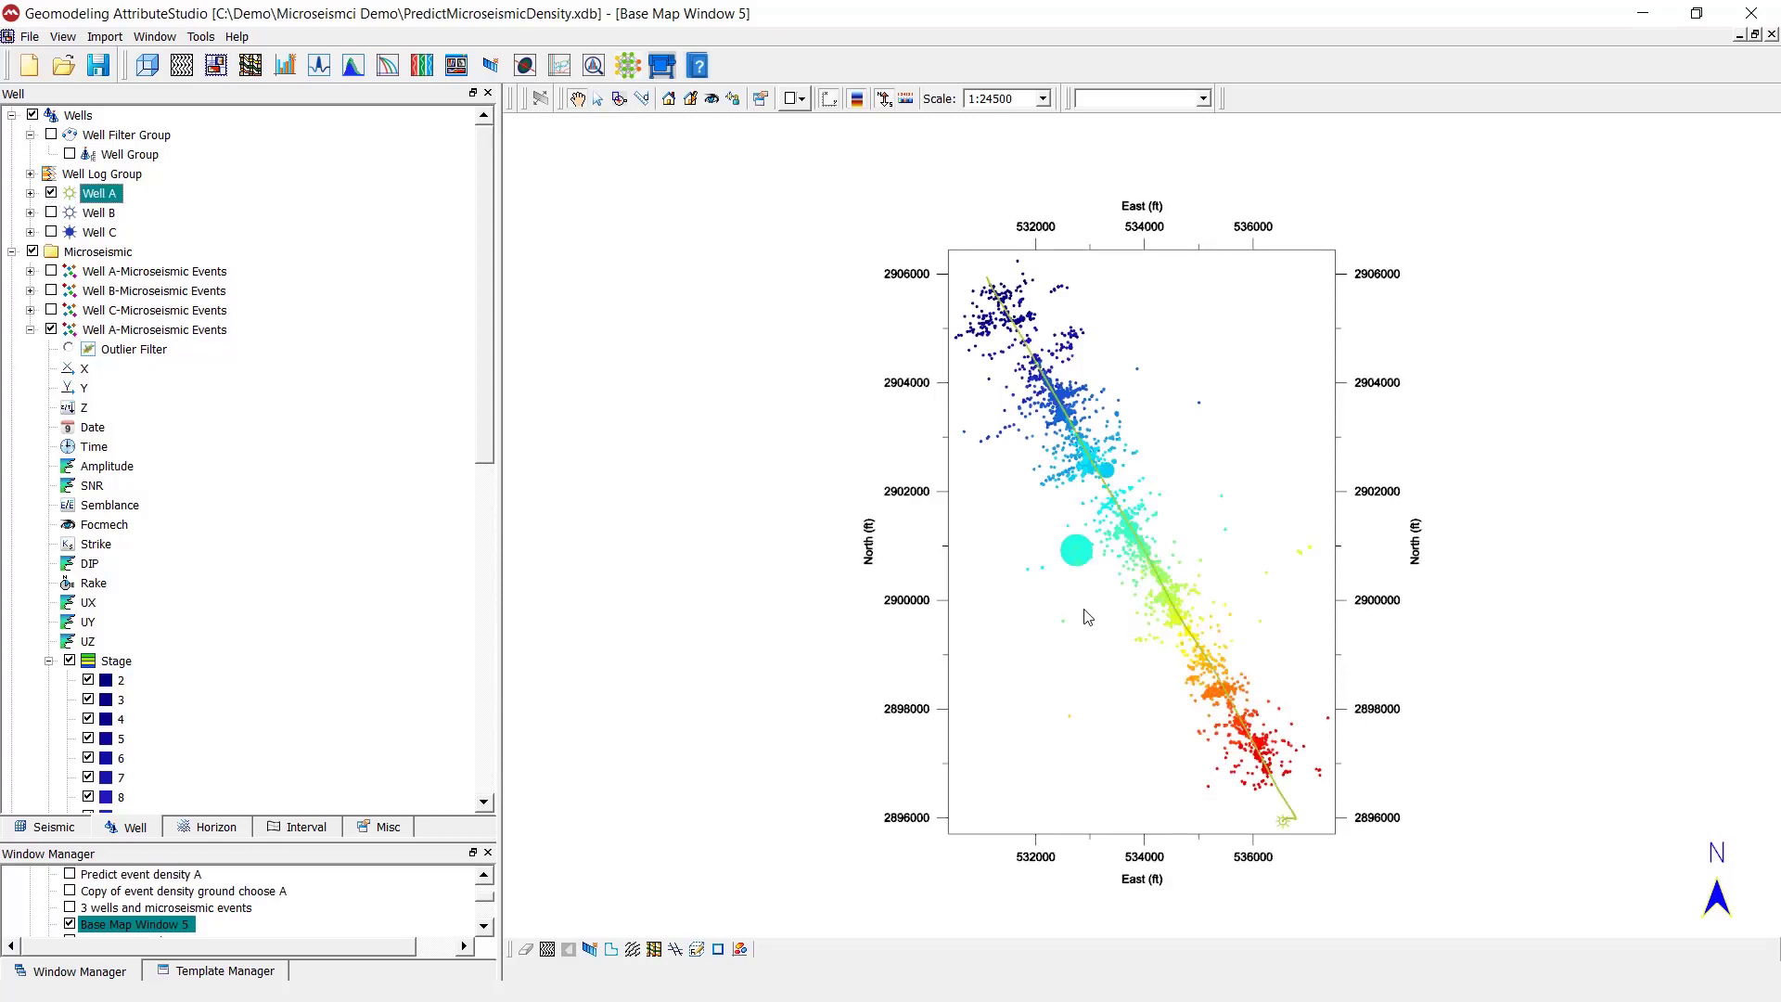
scroll(1081, 627, "up", 2)
scroll(1082, 627, "down", 1)
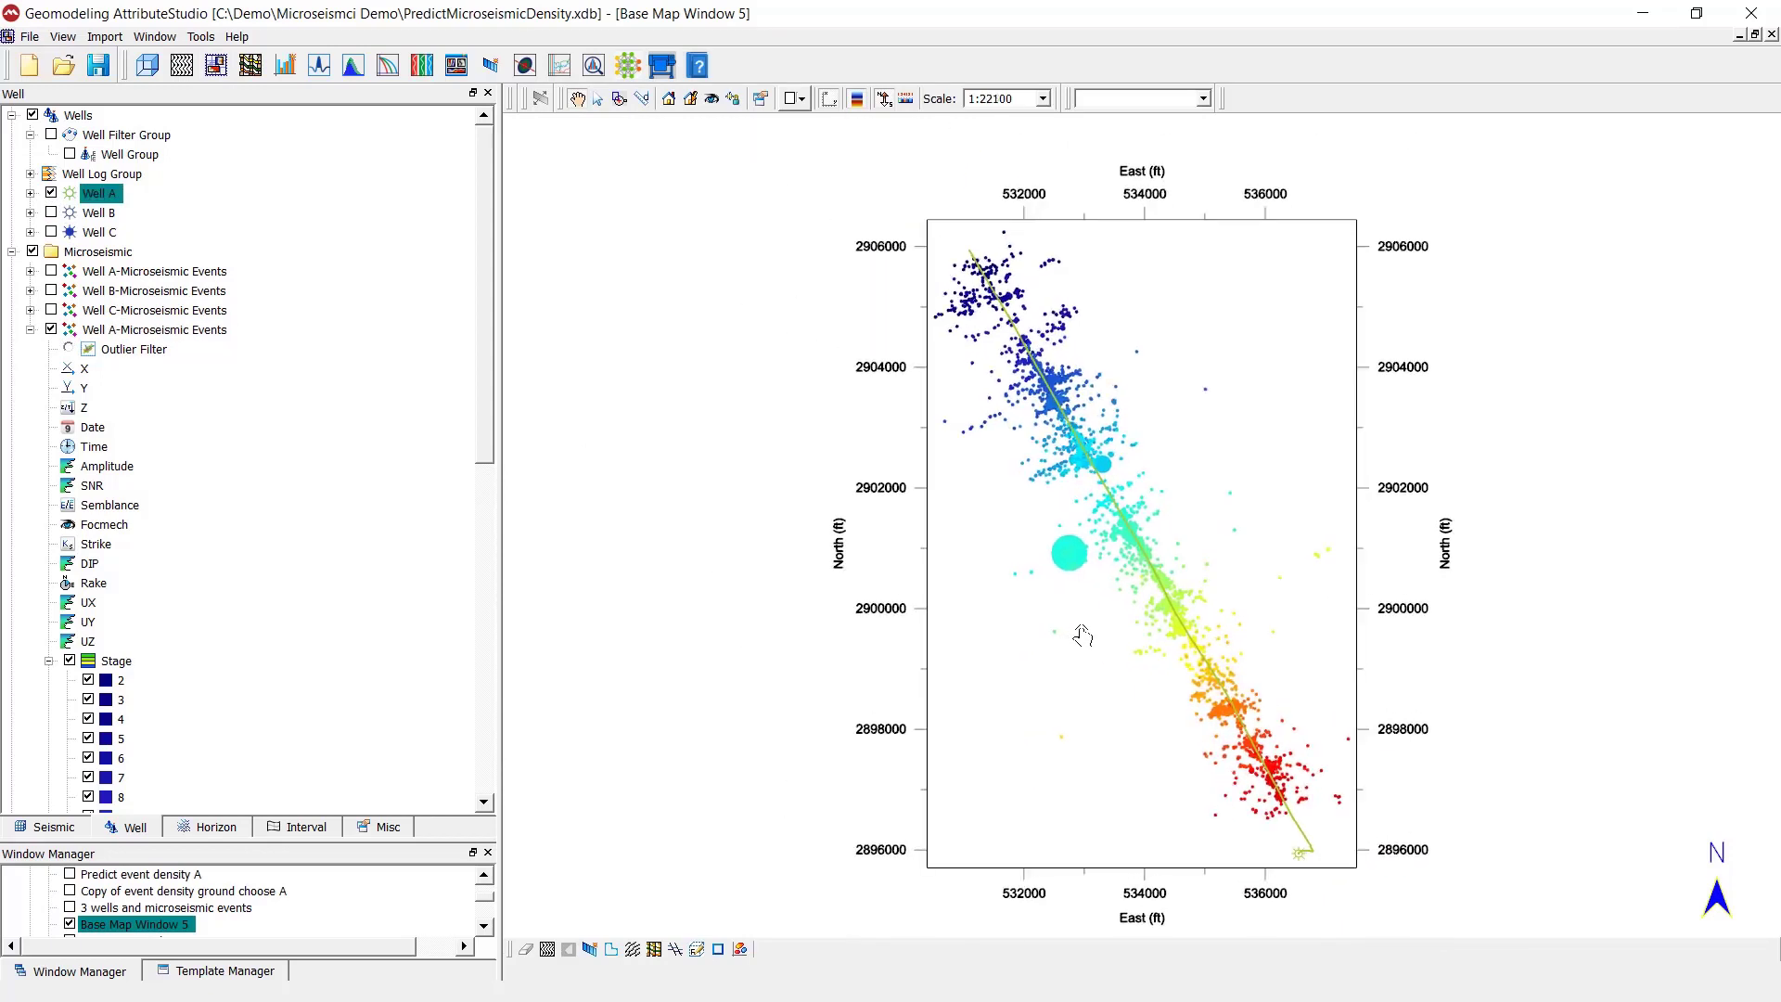
scroll(1057, 584, "down", 1)
scroll(1009, 590, "down", 1)
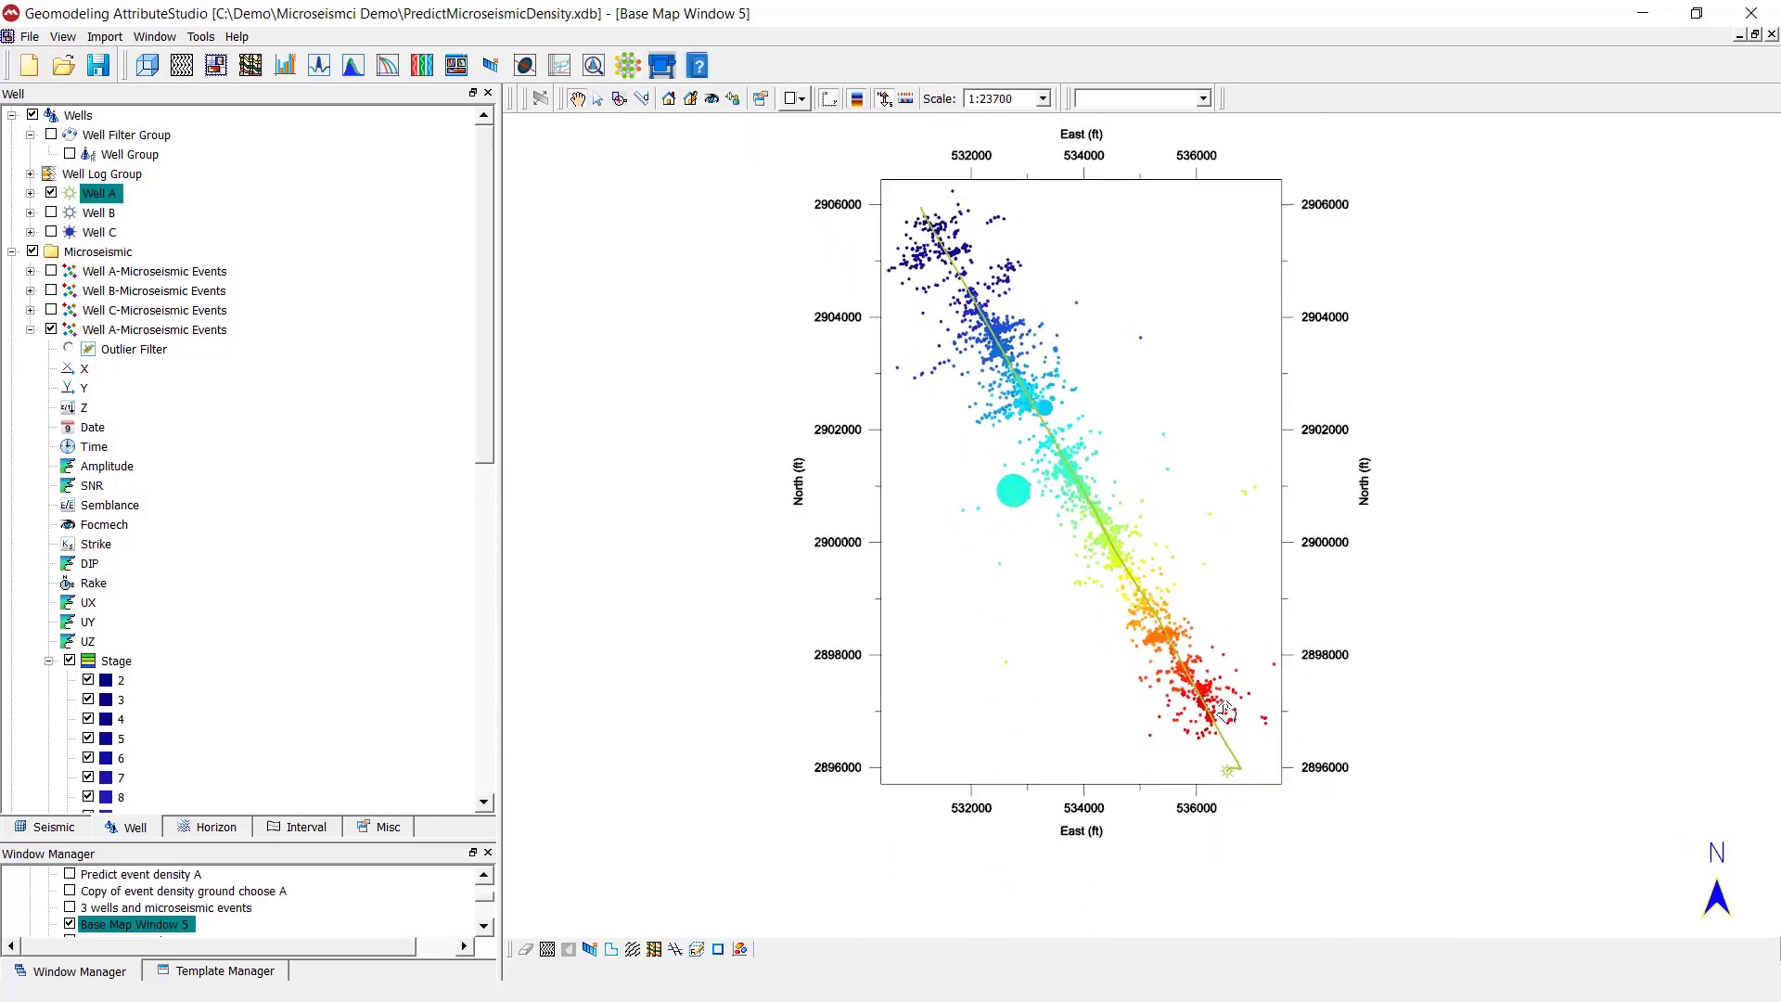
- Hide all stages of the imported Well A events on the base map, and show only stages 3 through 11
scroll(301, 515, "down", 2)
scroll(278, 538, "down", 5)
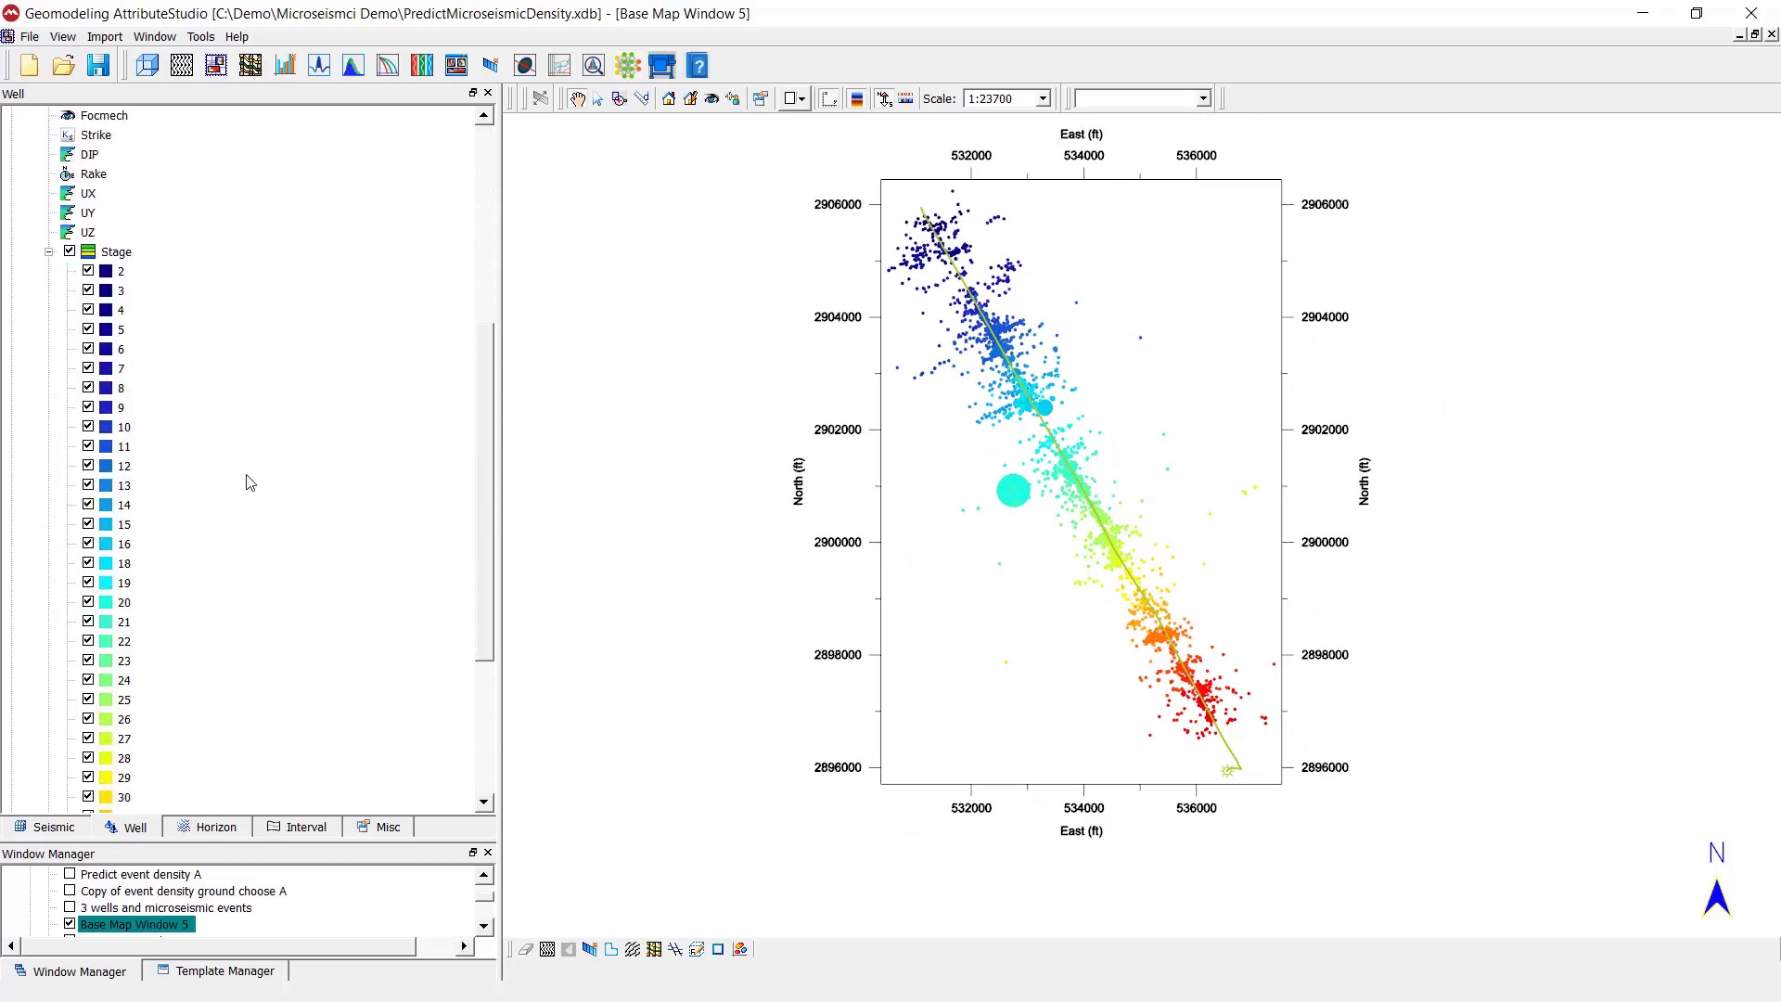
left_click(69, 252)
left_click(88, 289)
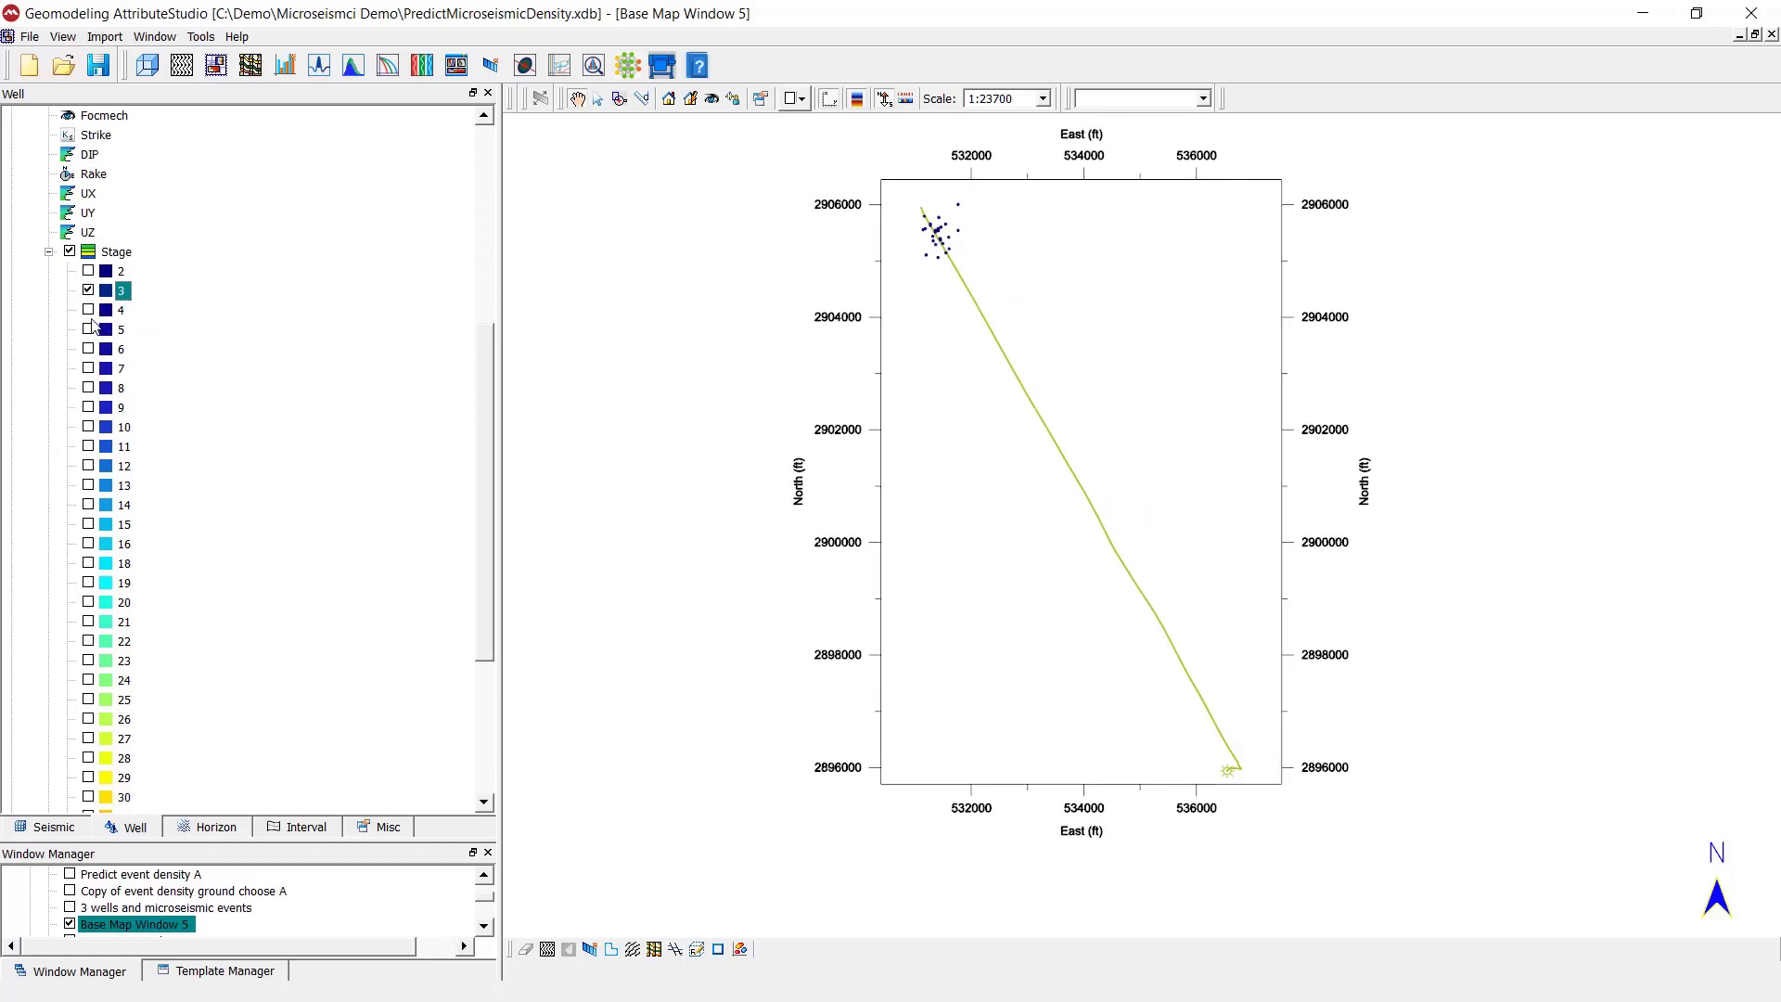
key("Down")
left_click(88, 308)
left_click(88, 328)
left_click(88, 348)
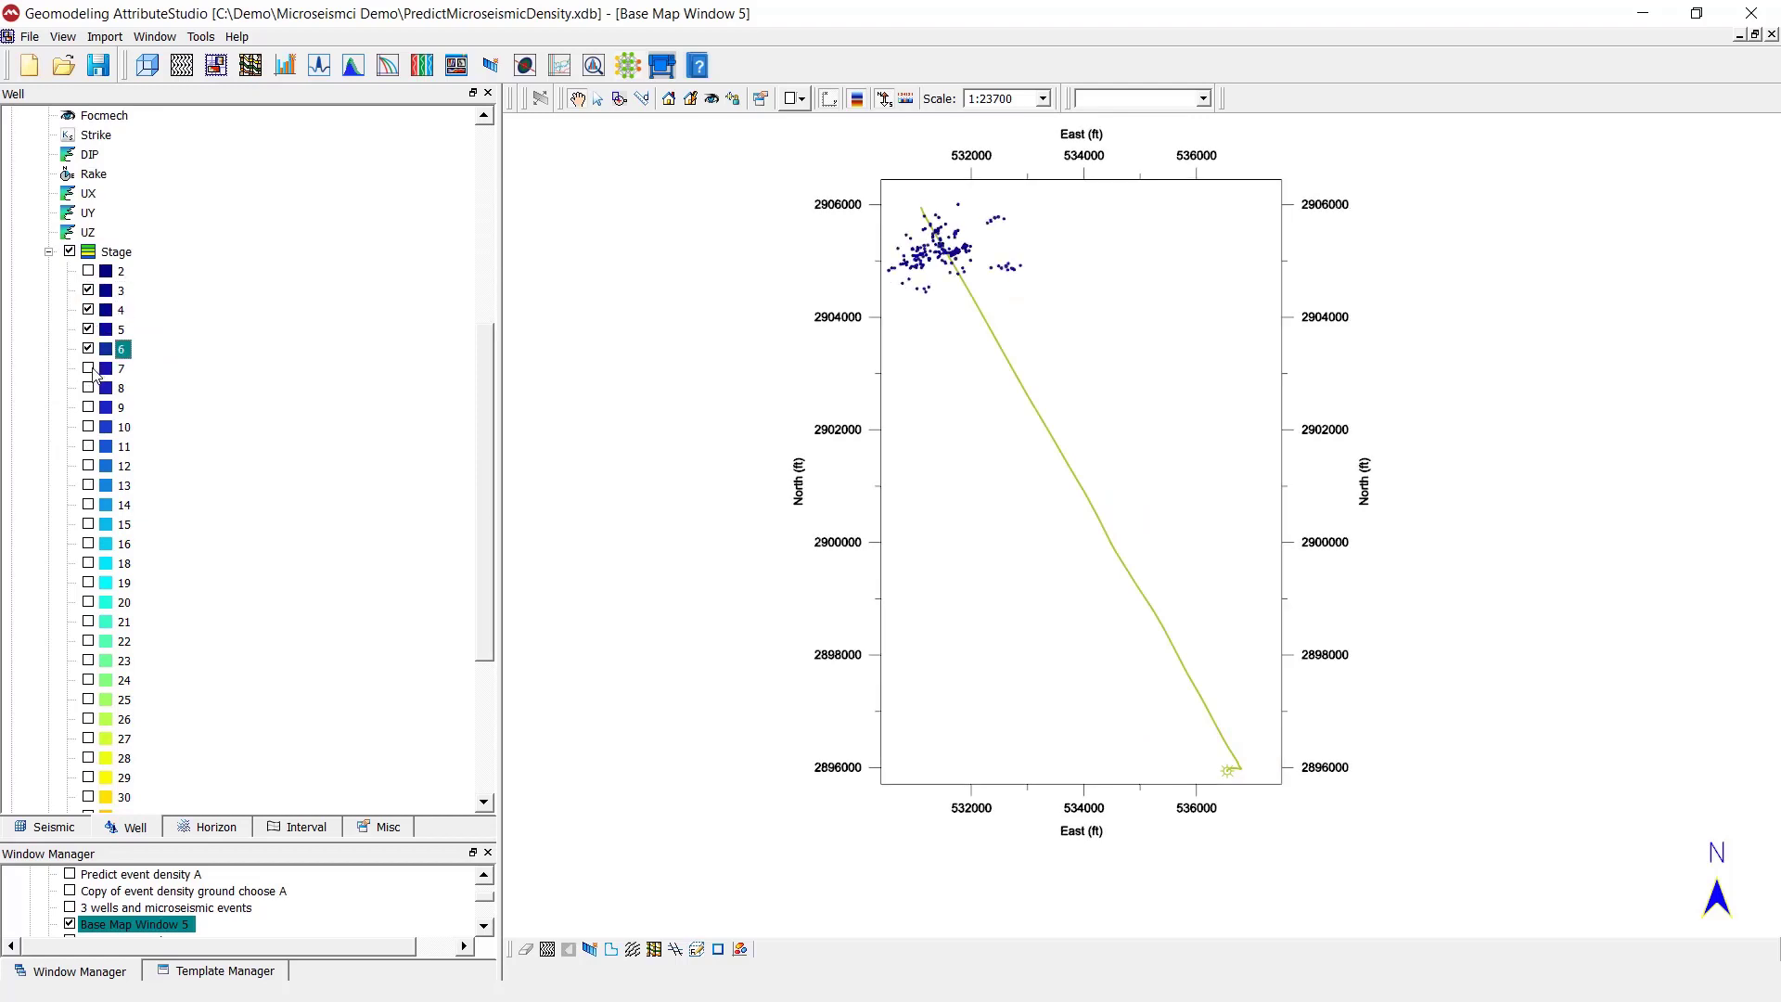
left_click(88, 368)
left_click(88, 387)
left_click(88, 406)
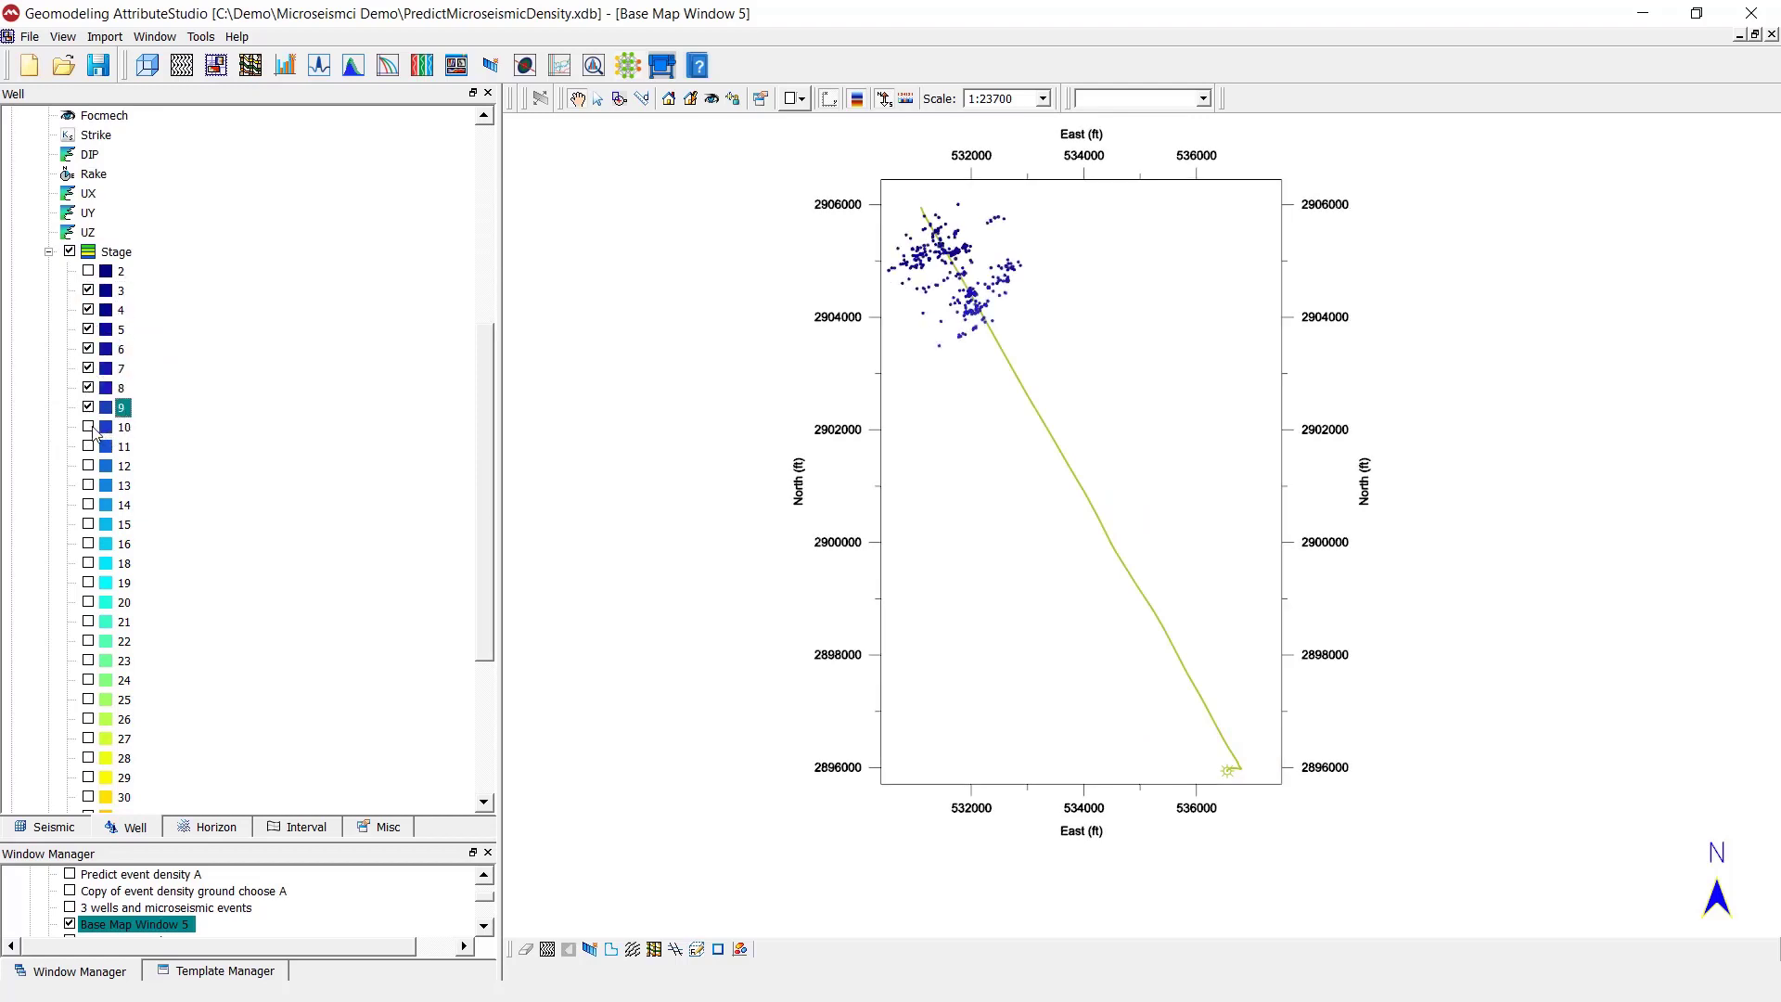
left_click(88, 427)
left_click(88, 446)
scroll(121, 490, "up", 7)
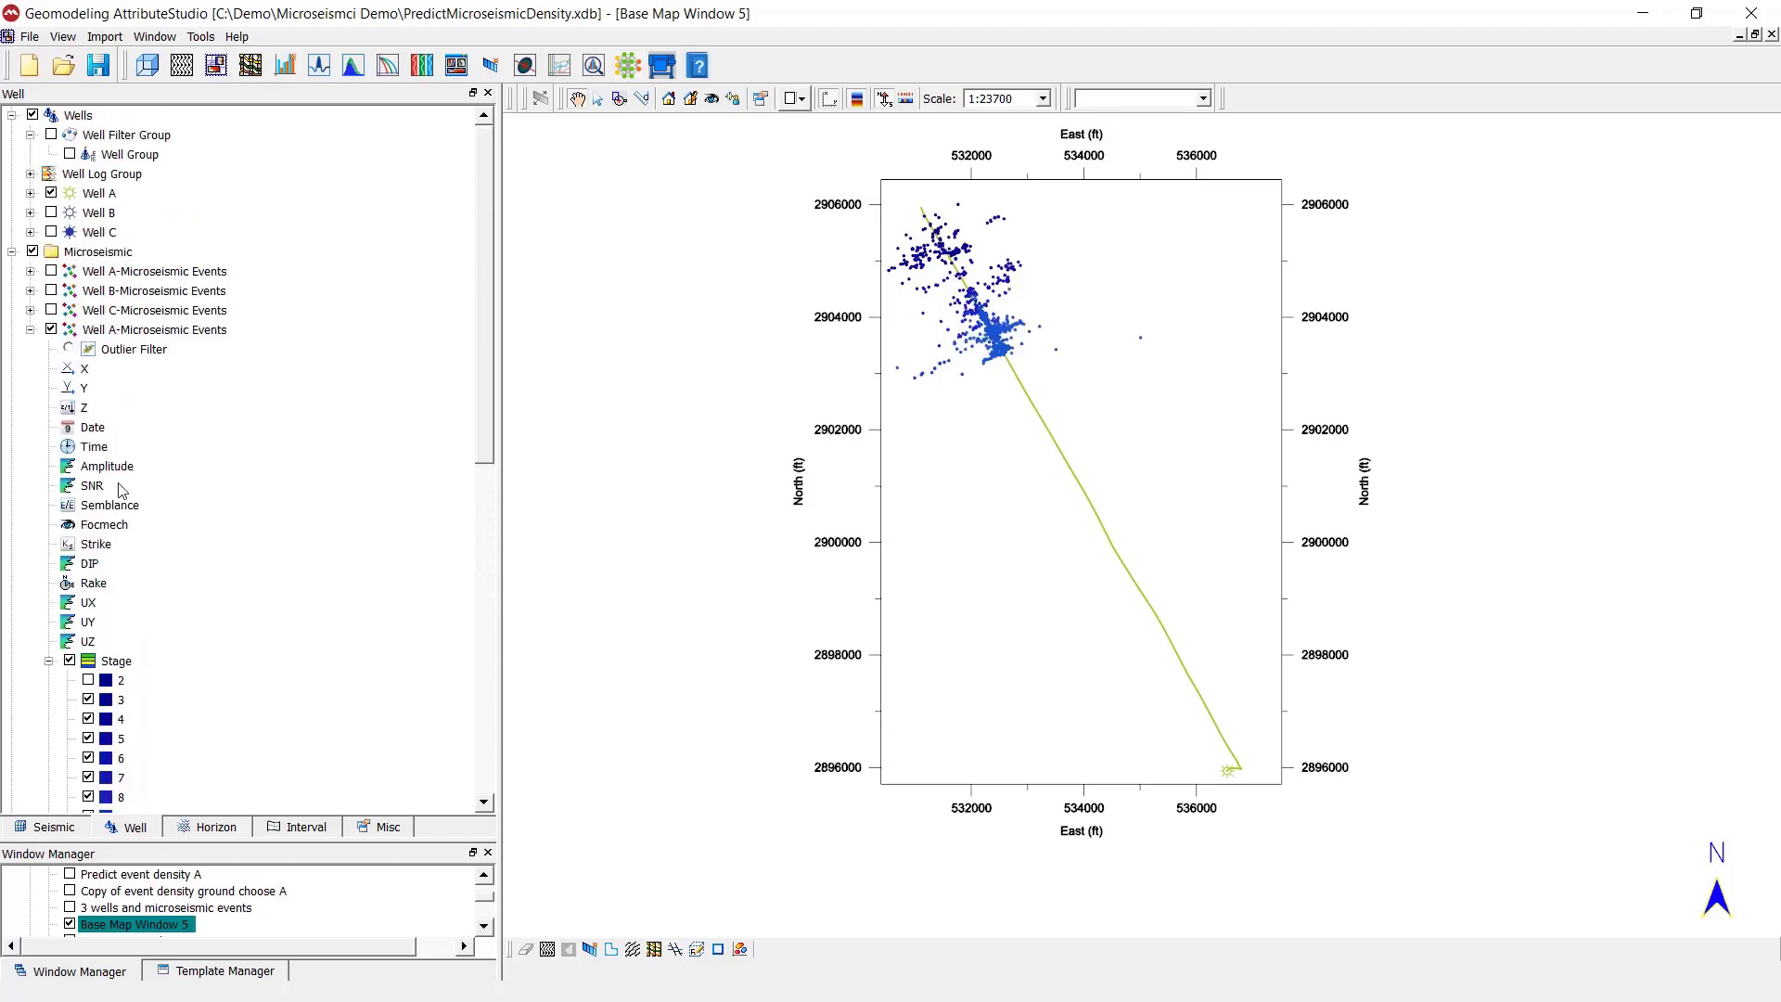
- Show all stages of the imported Well A events on the base map and turn on their outlier filter
left_click(51, 329)
left_click(51, 329)
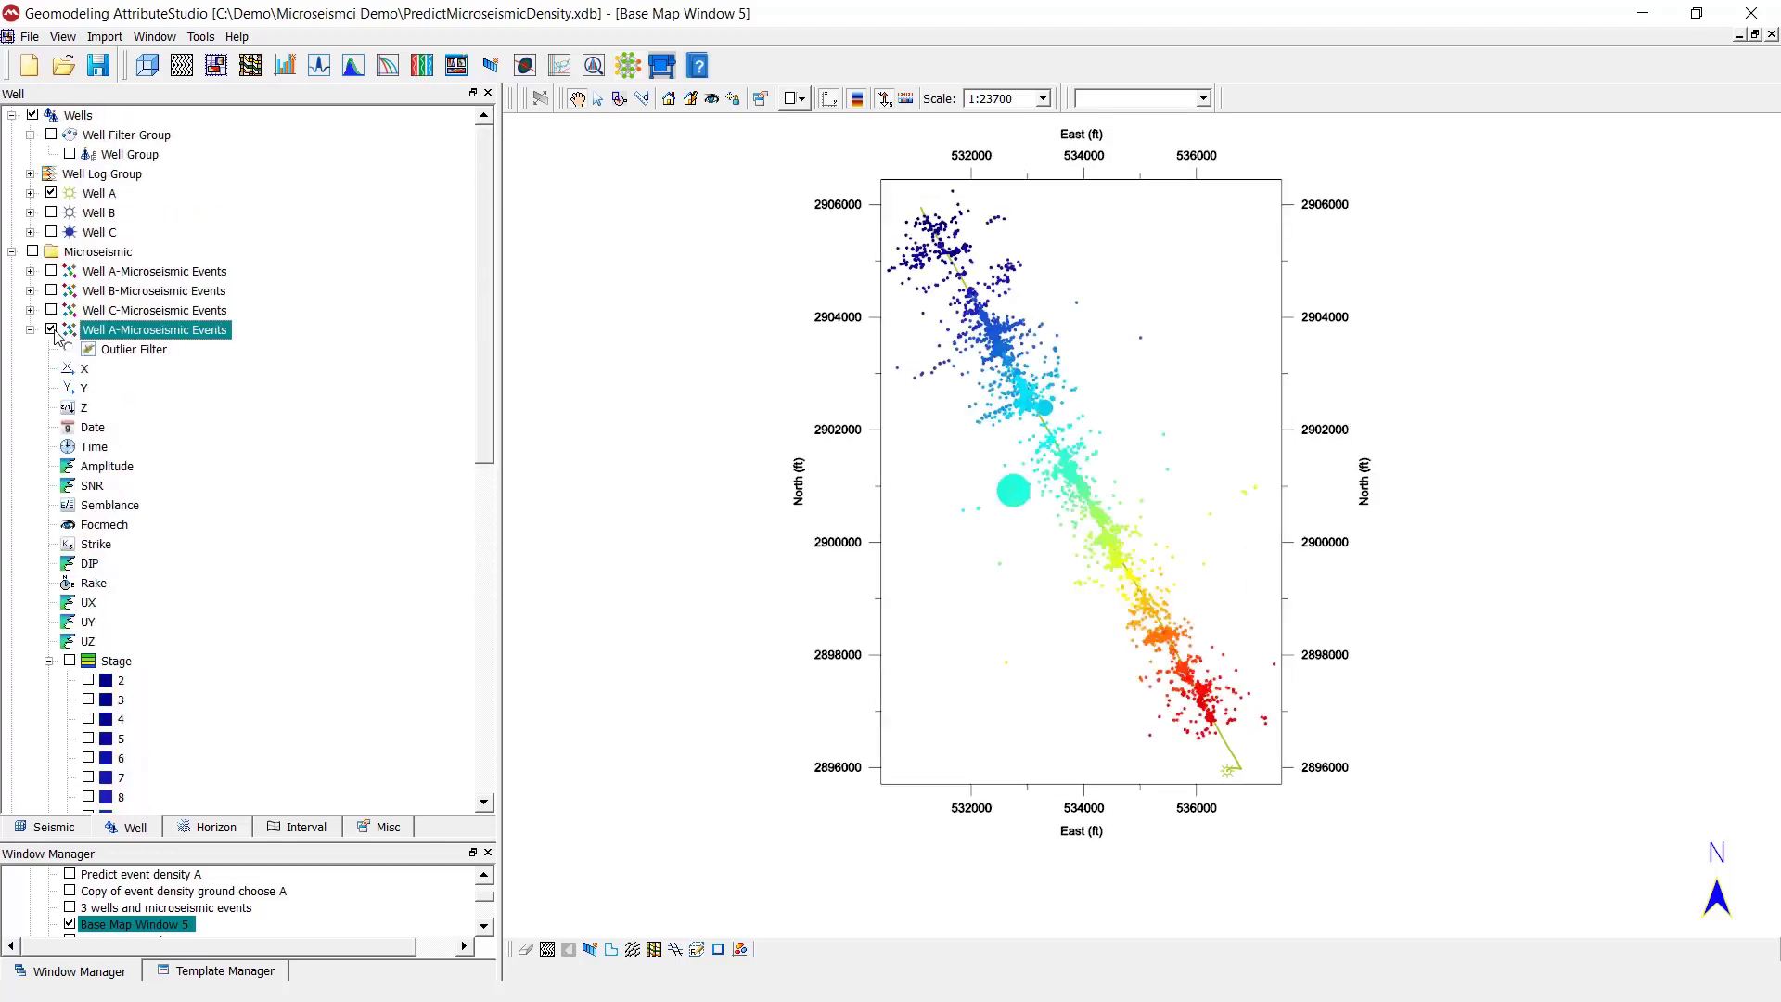
left_click(135, 351)
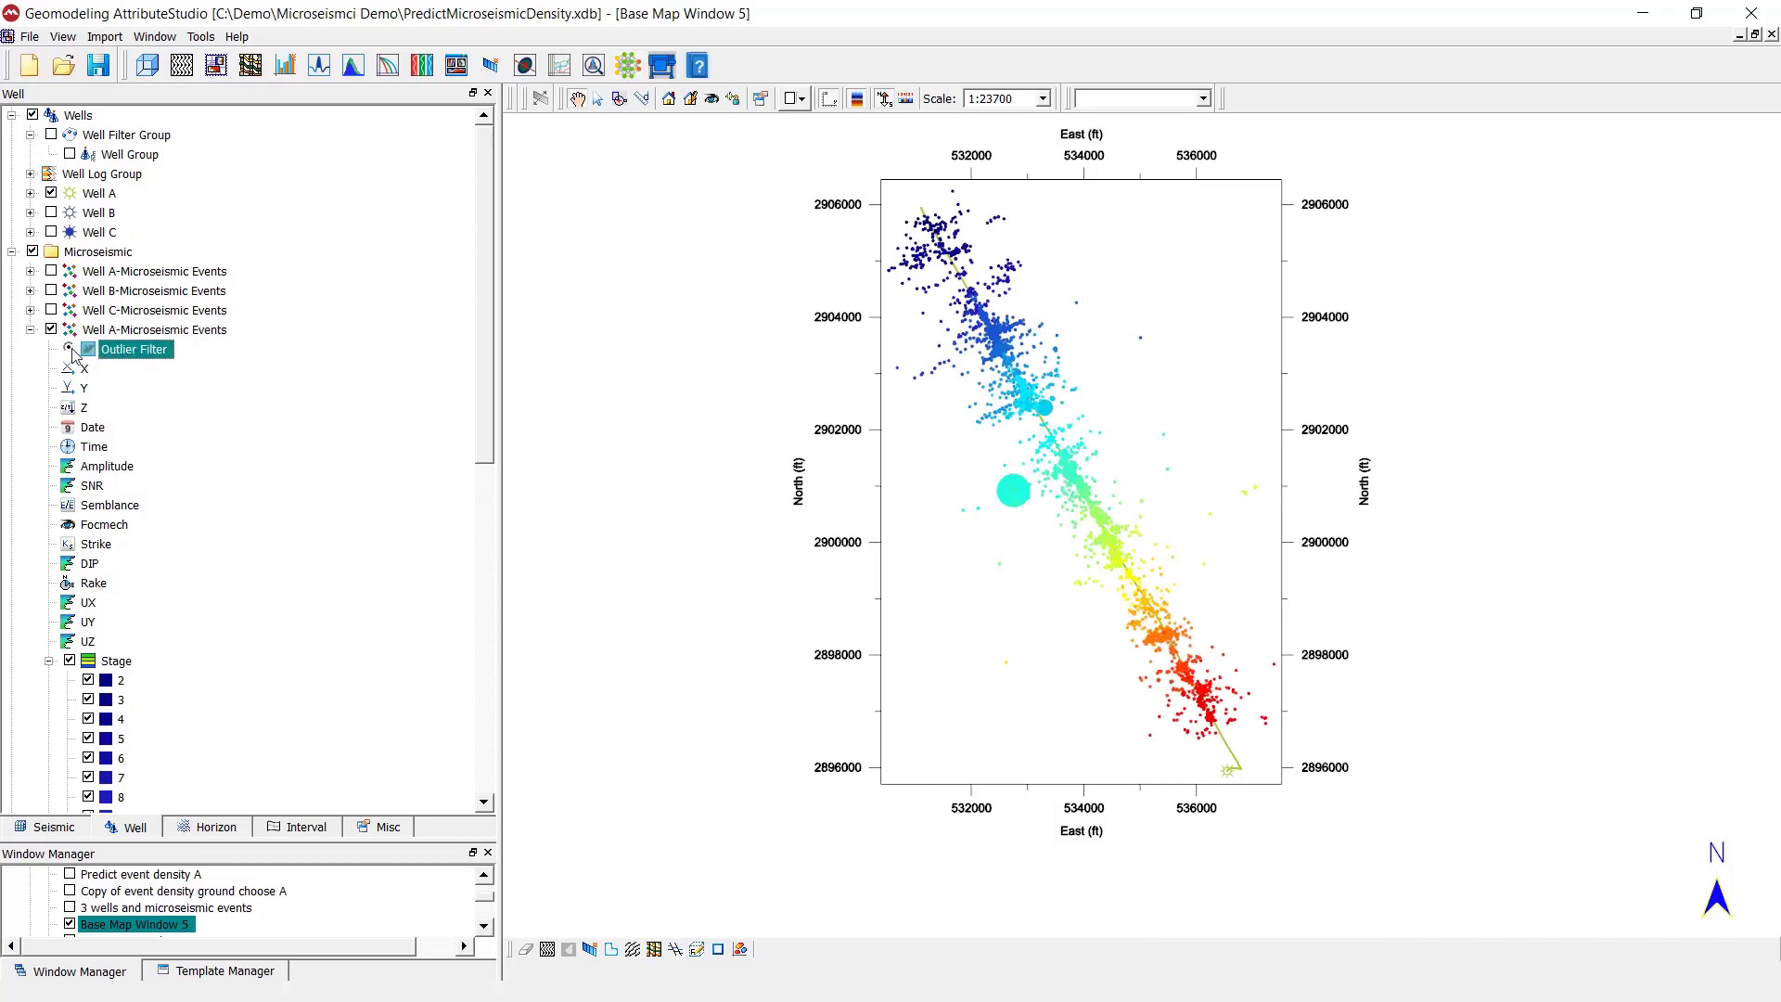
- Set the Well A events' outlier filter to filter by Amplitude with a maximum of about 206, apply it, and switch the filter off
double_click(161, 351)
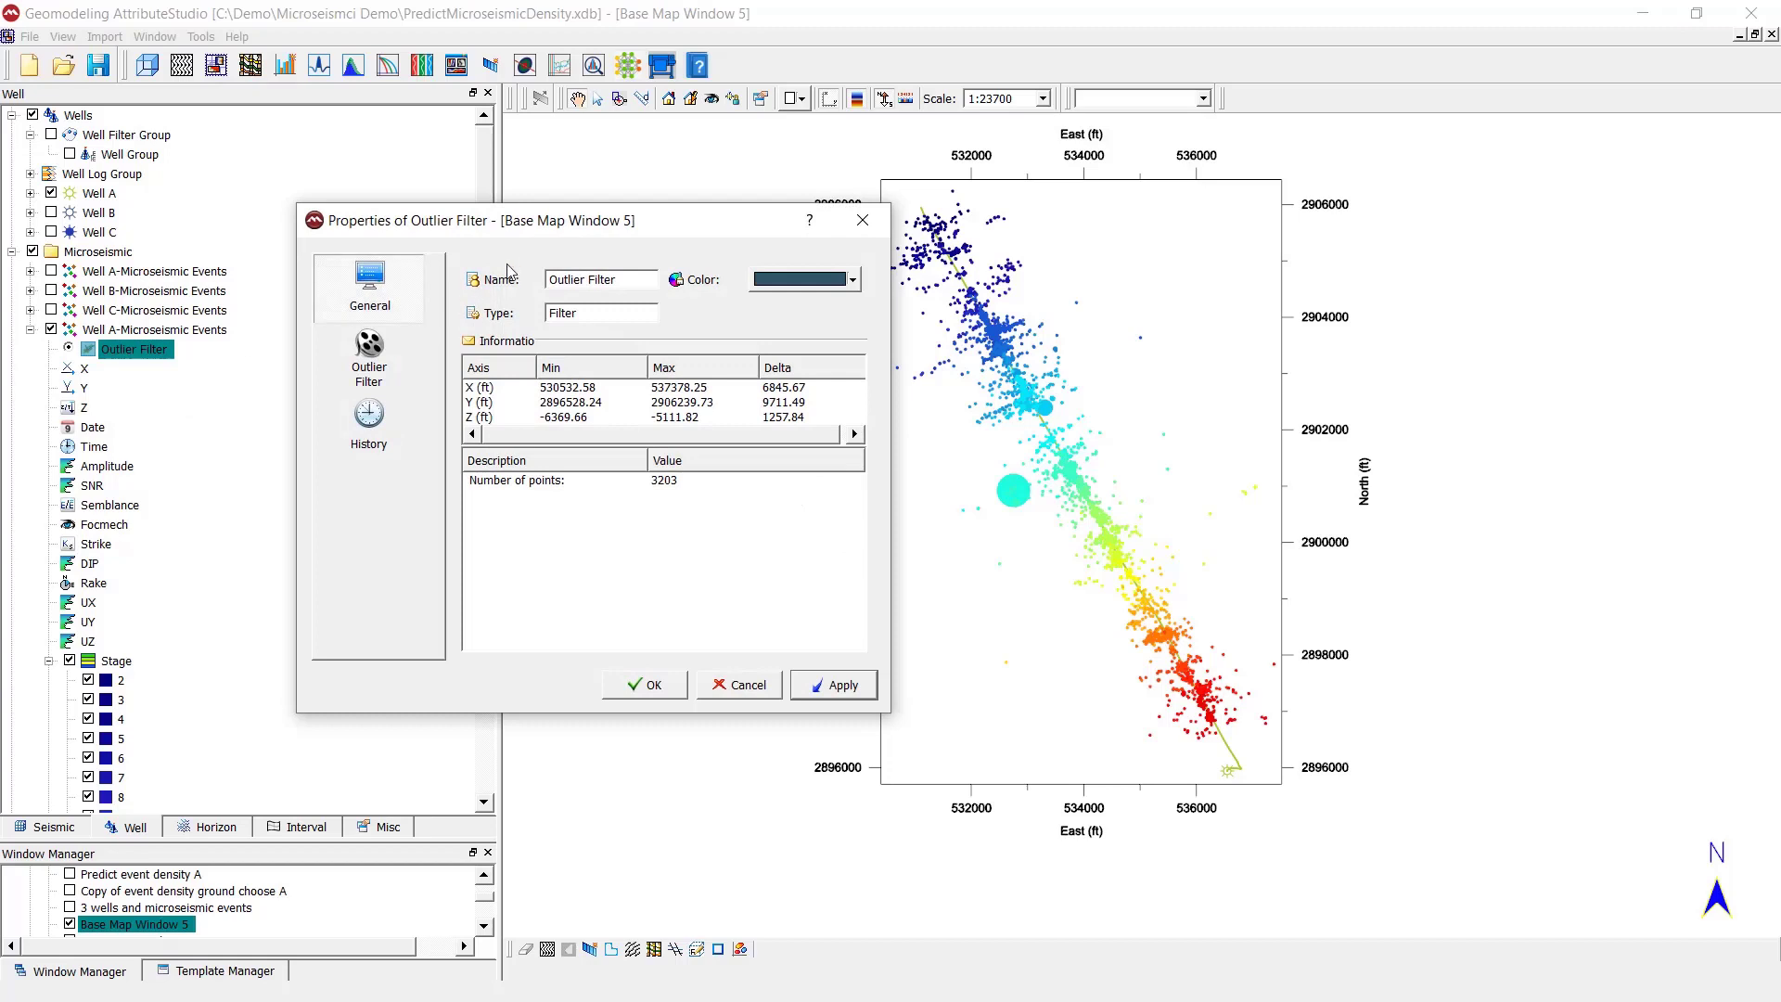
left_click_drag(548, 211, 348, 211)
left_click(210, 353)
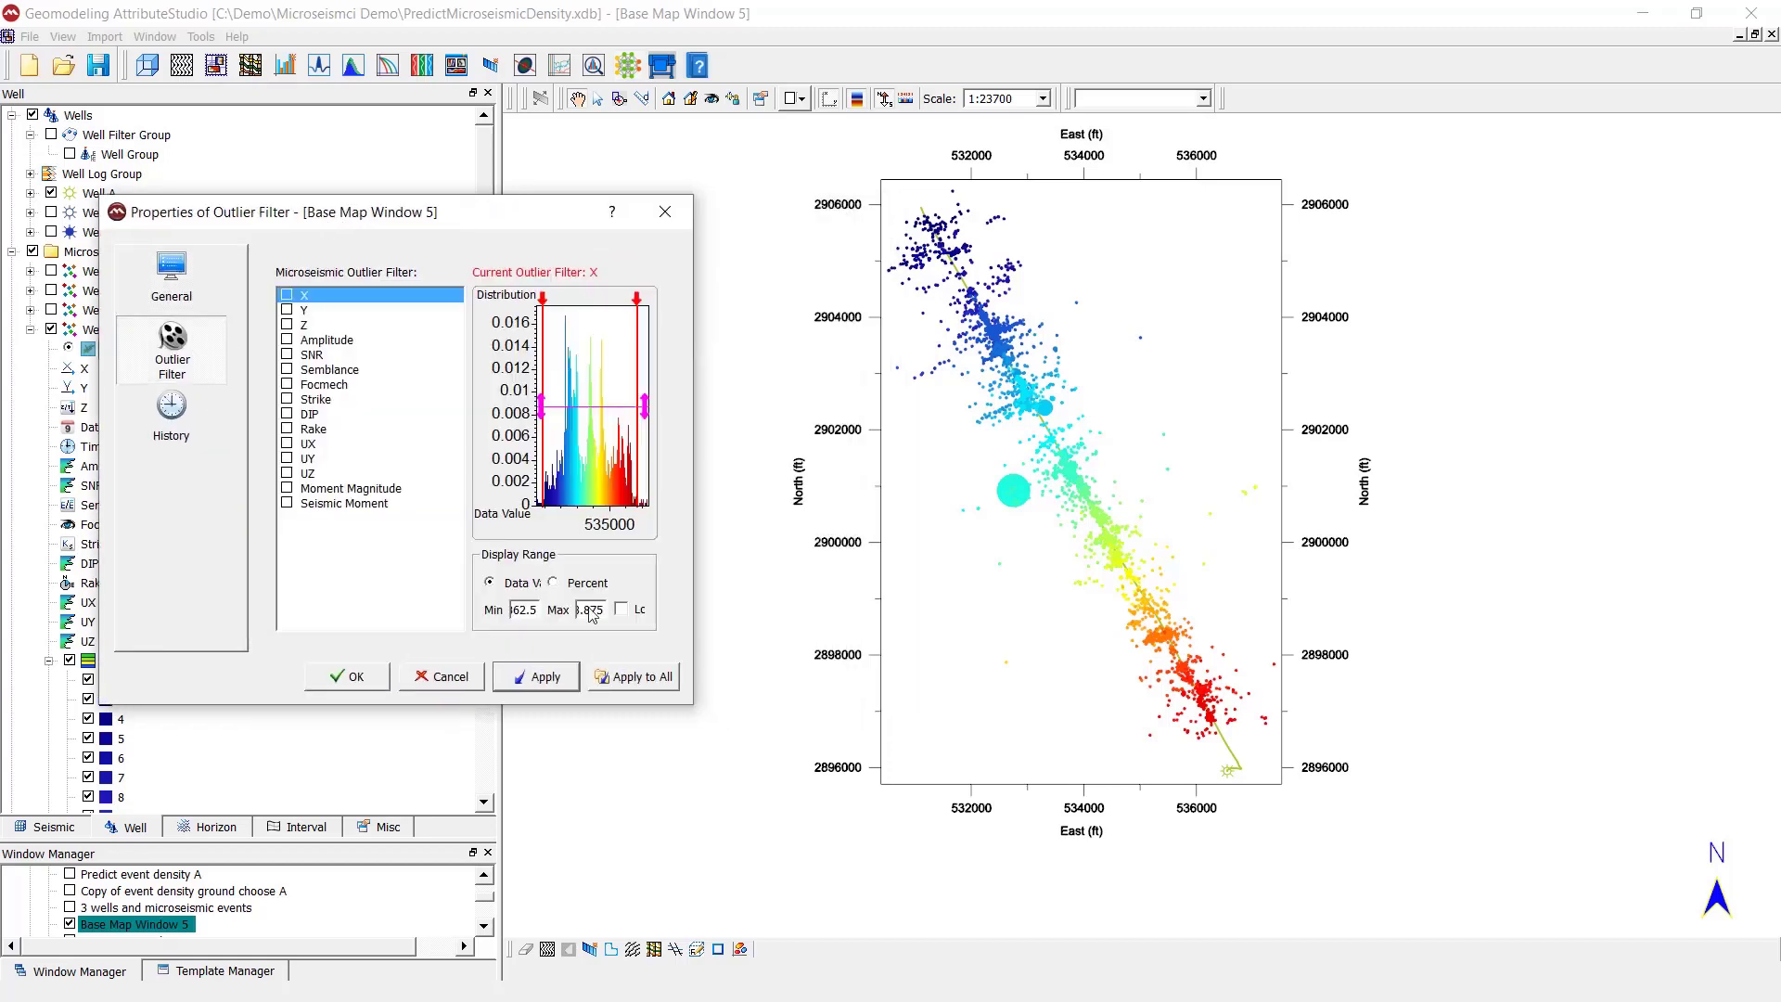
left_click_drag(688, 709, 758, 776)
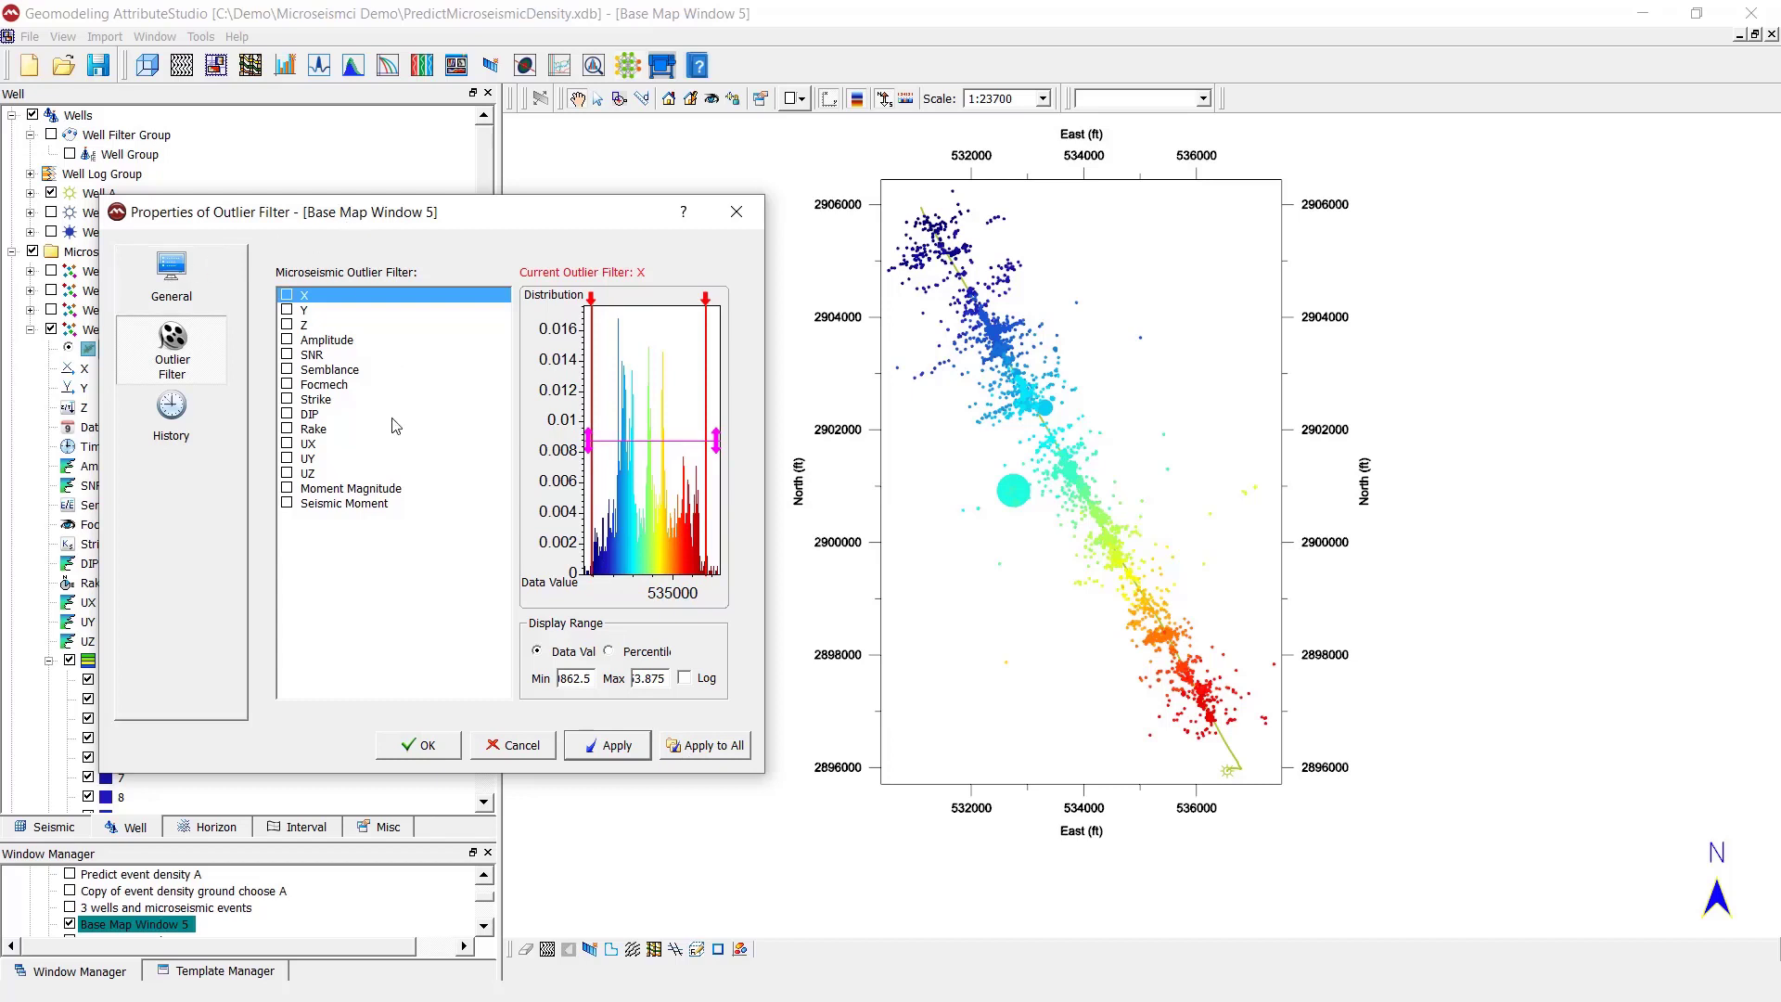
left_click_drag(386, 219, 363, 282)
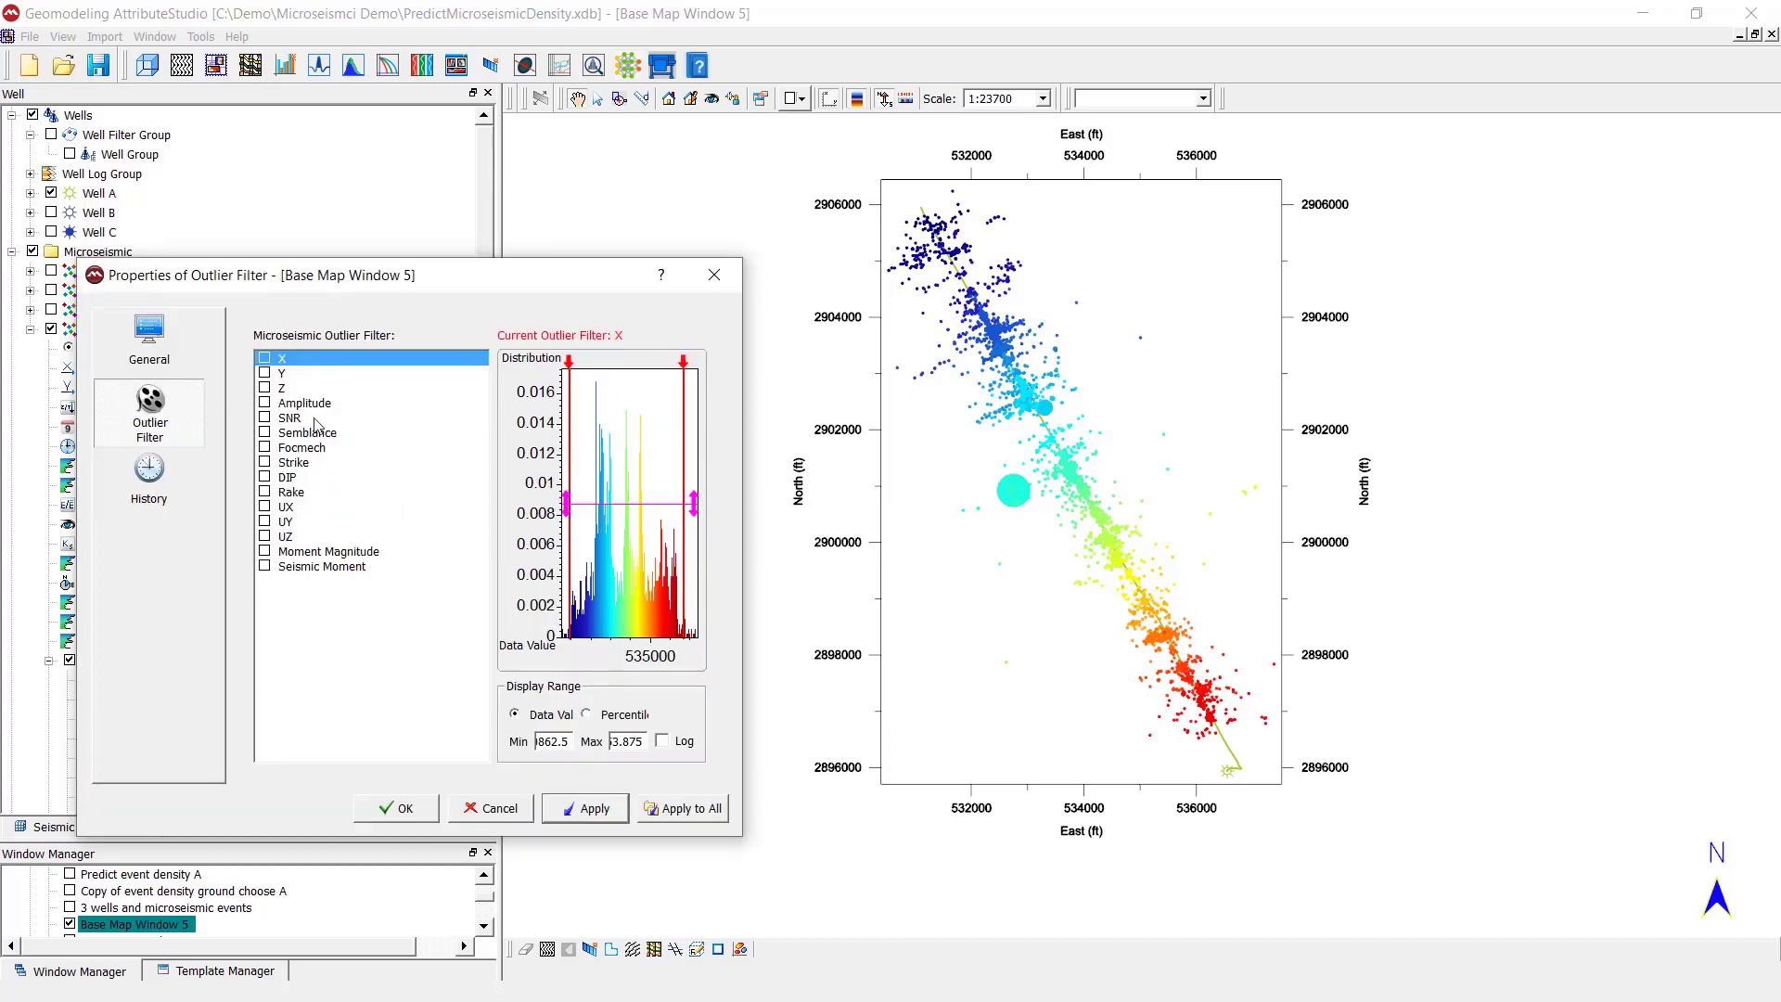
left_click(266, 404)
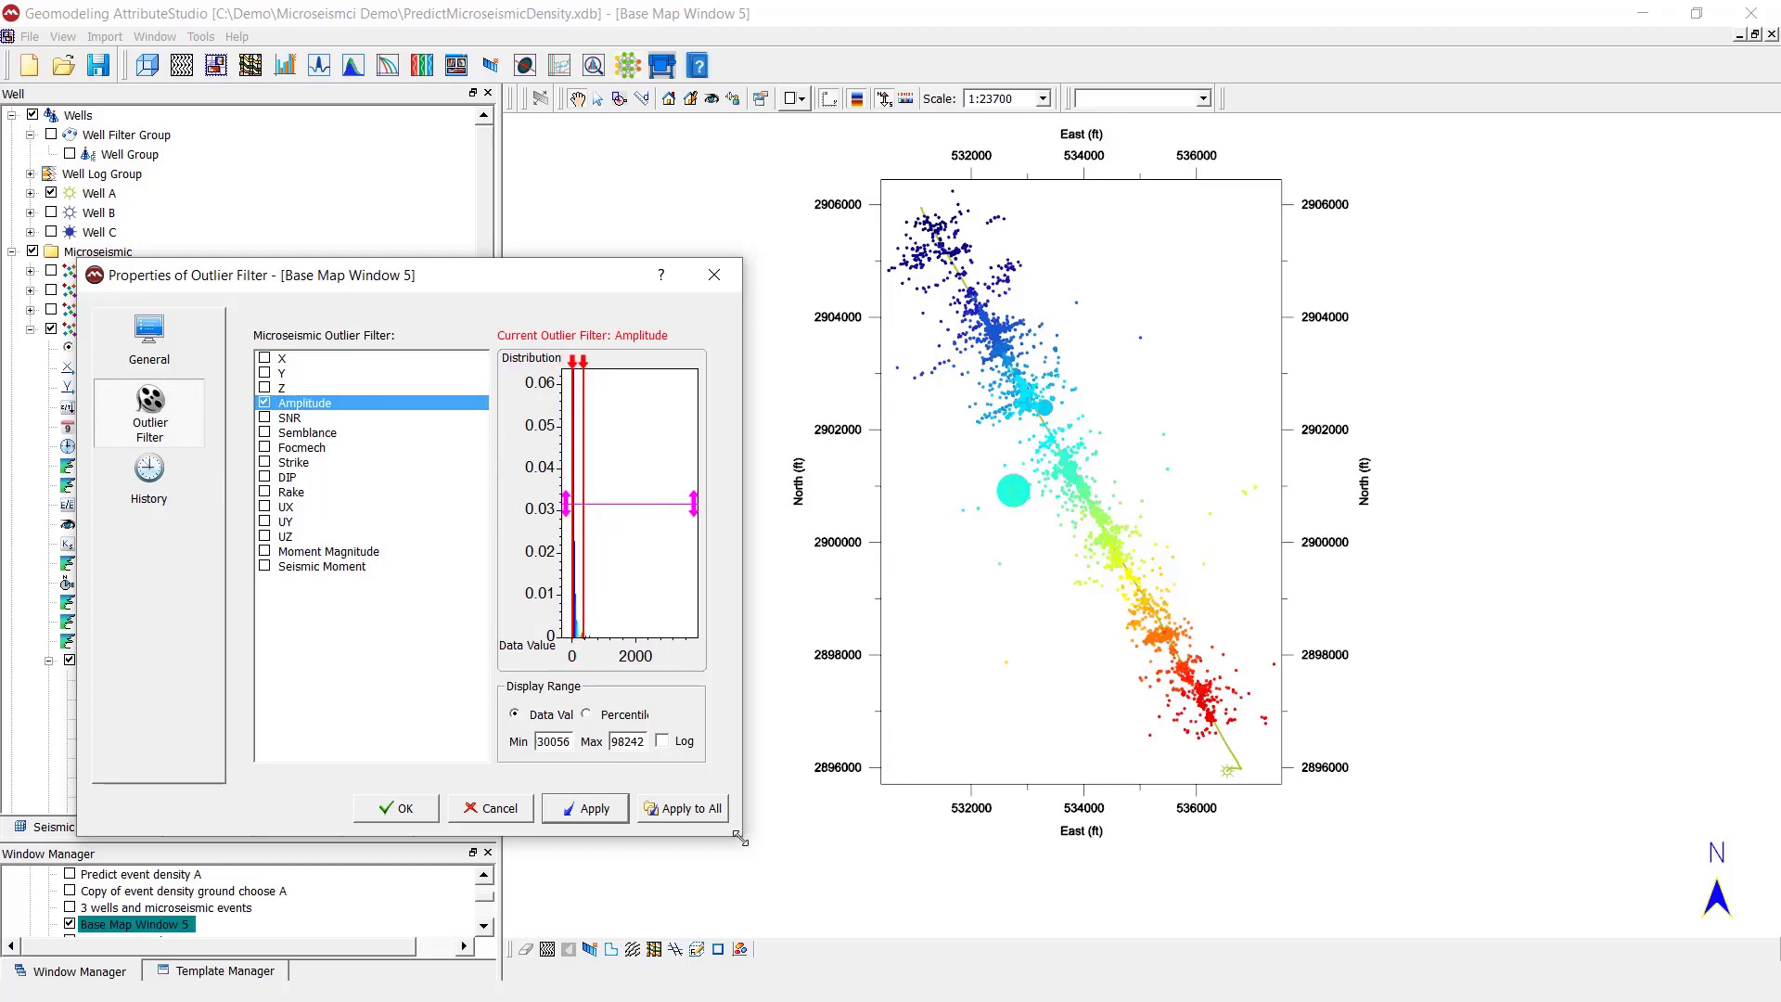
left_click_drag(742, 837, 908, 1000)
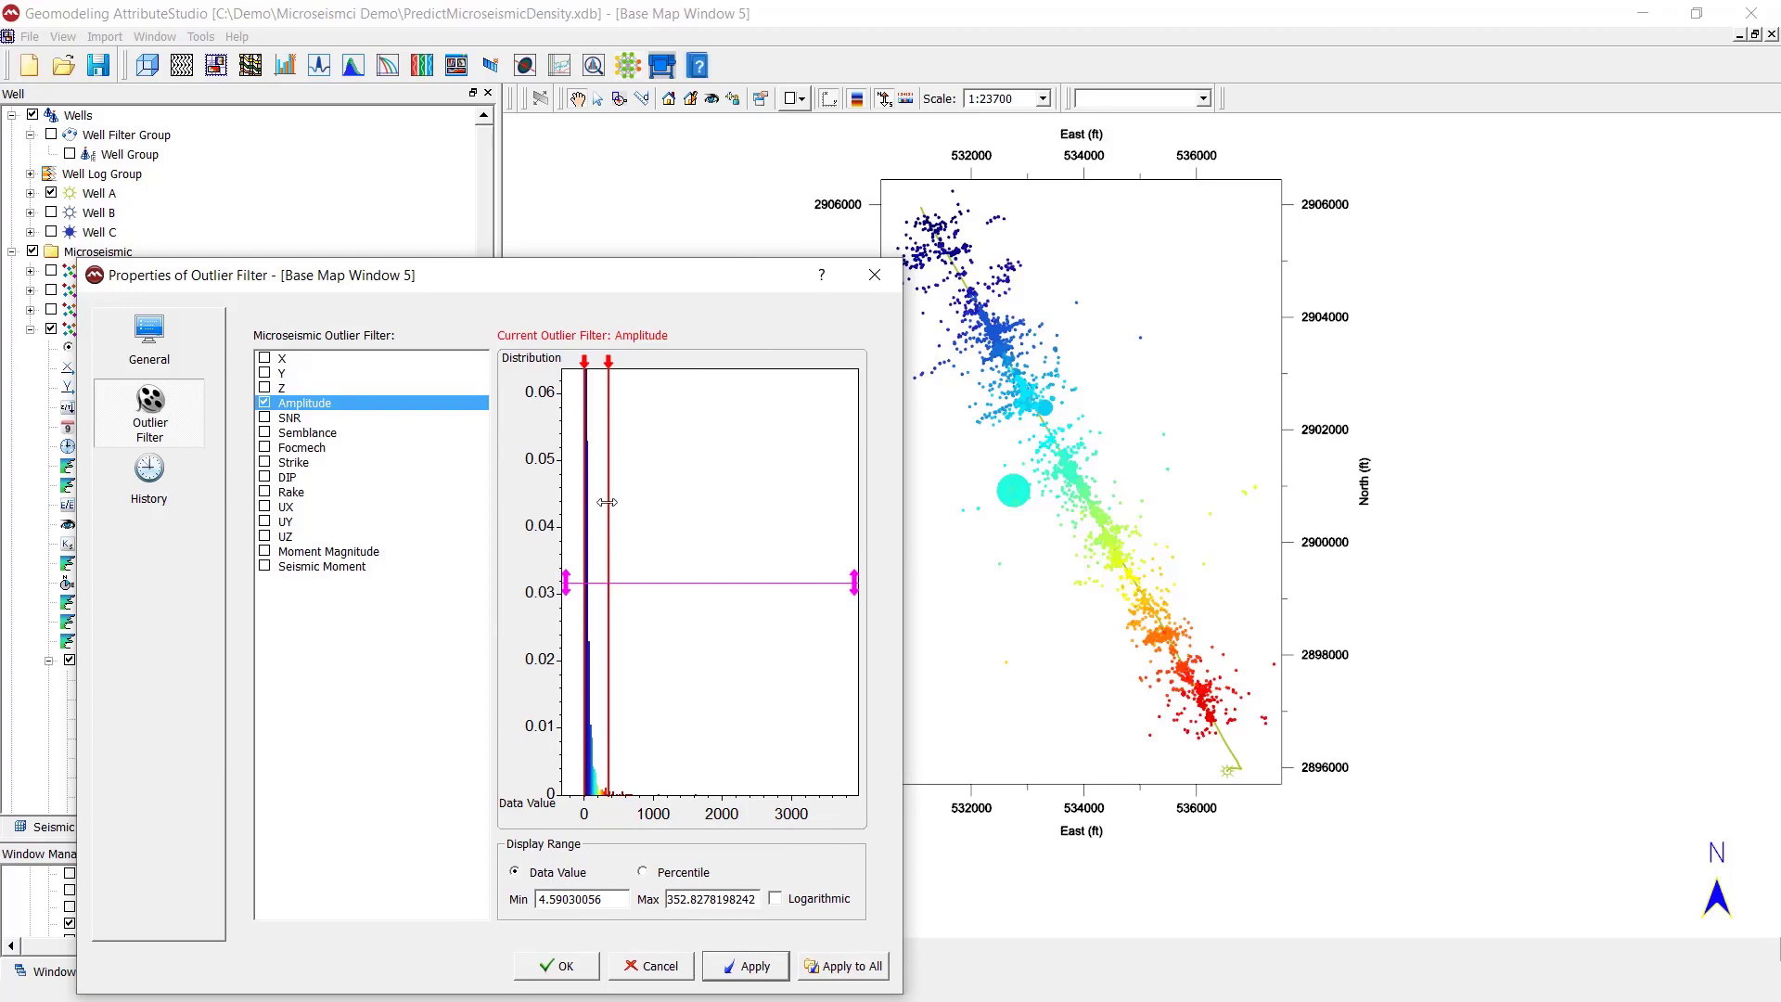
left_click_drag(602, 502, 599, 508)
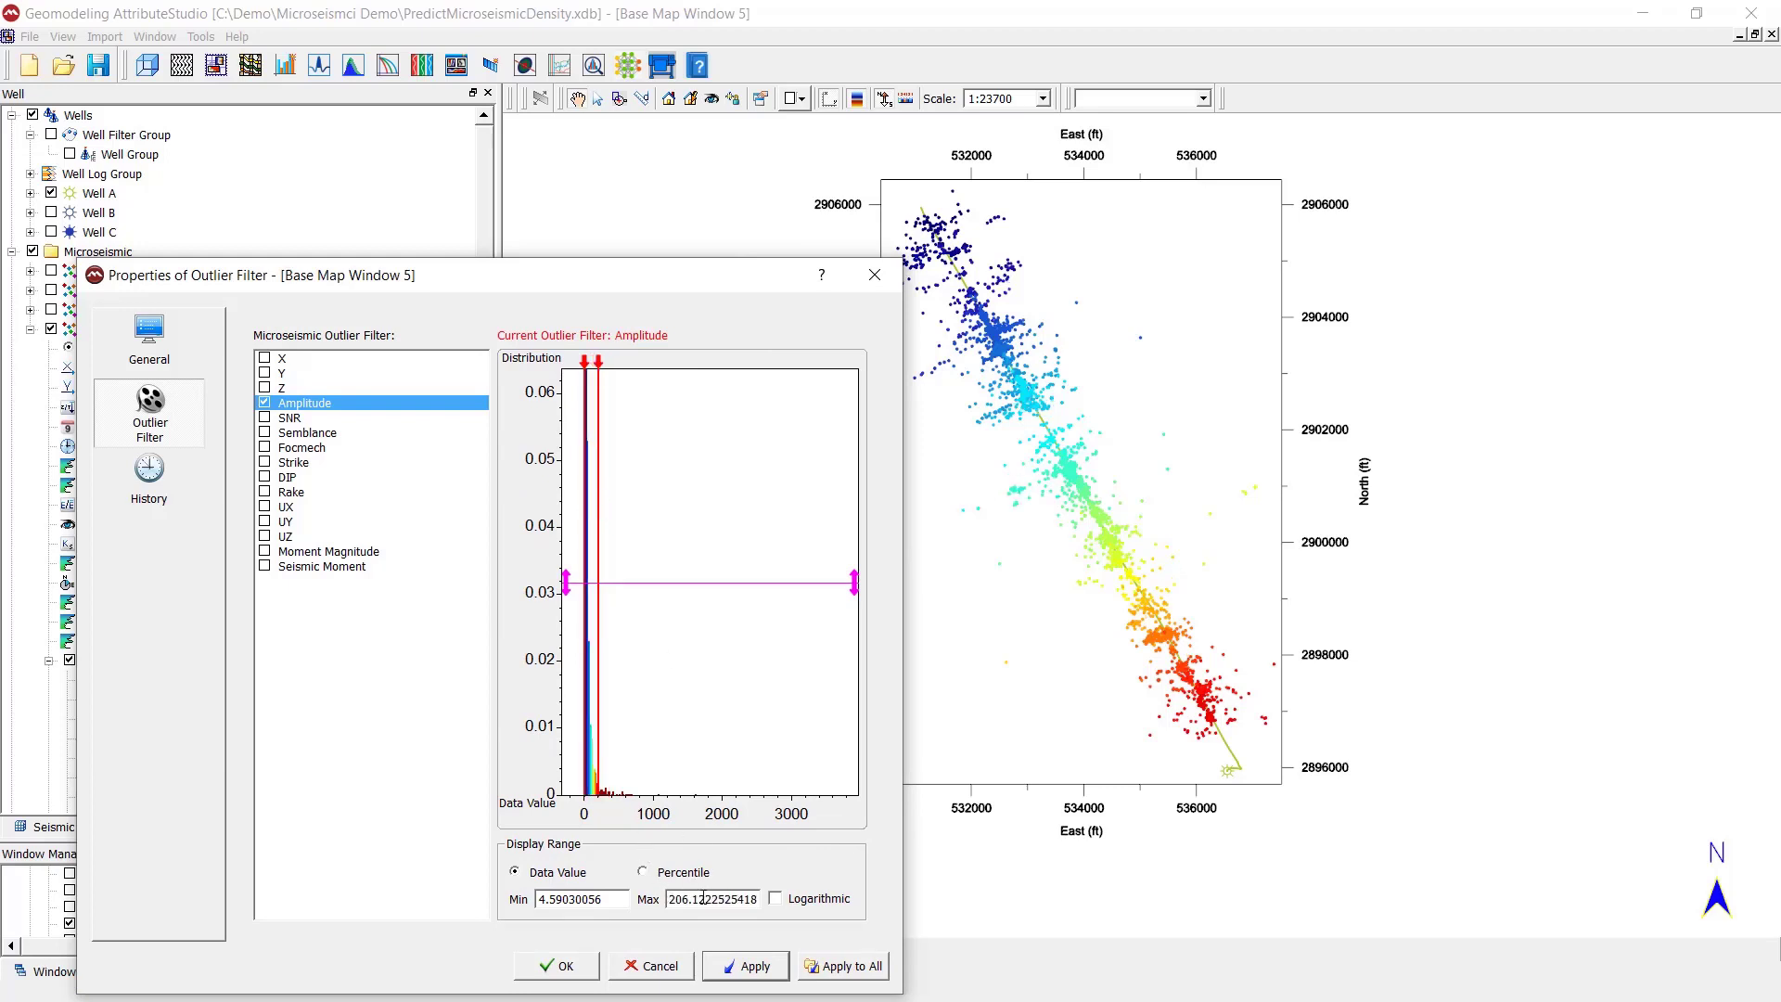
double_click(756, 902)
left_click(563, 967)
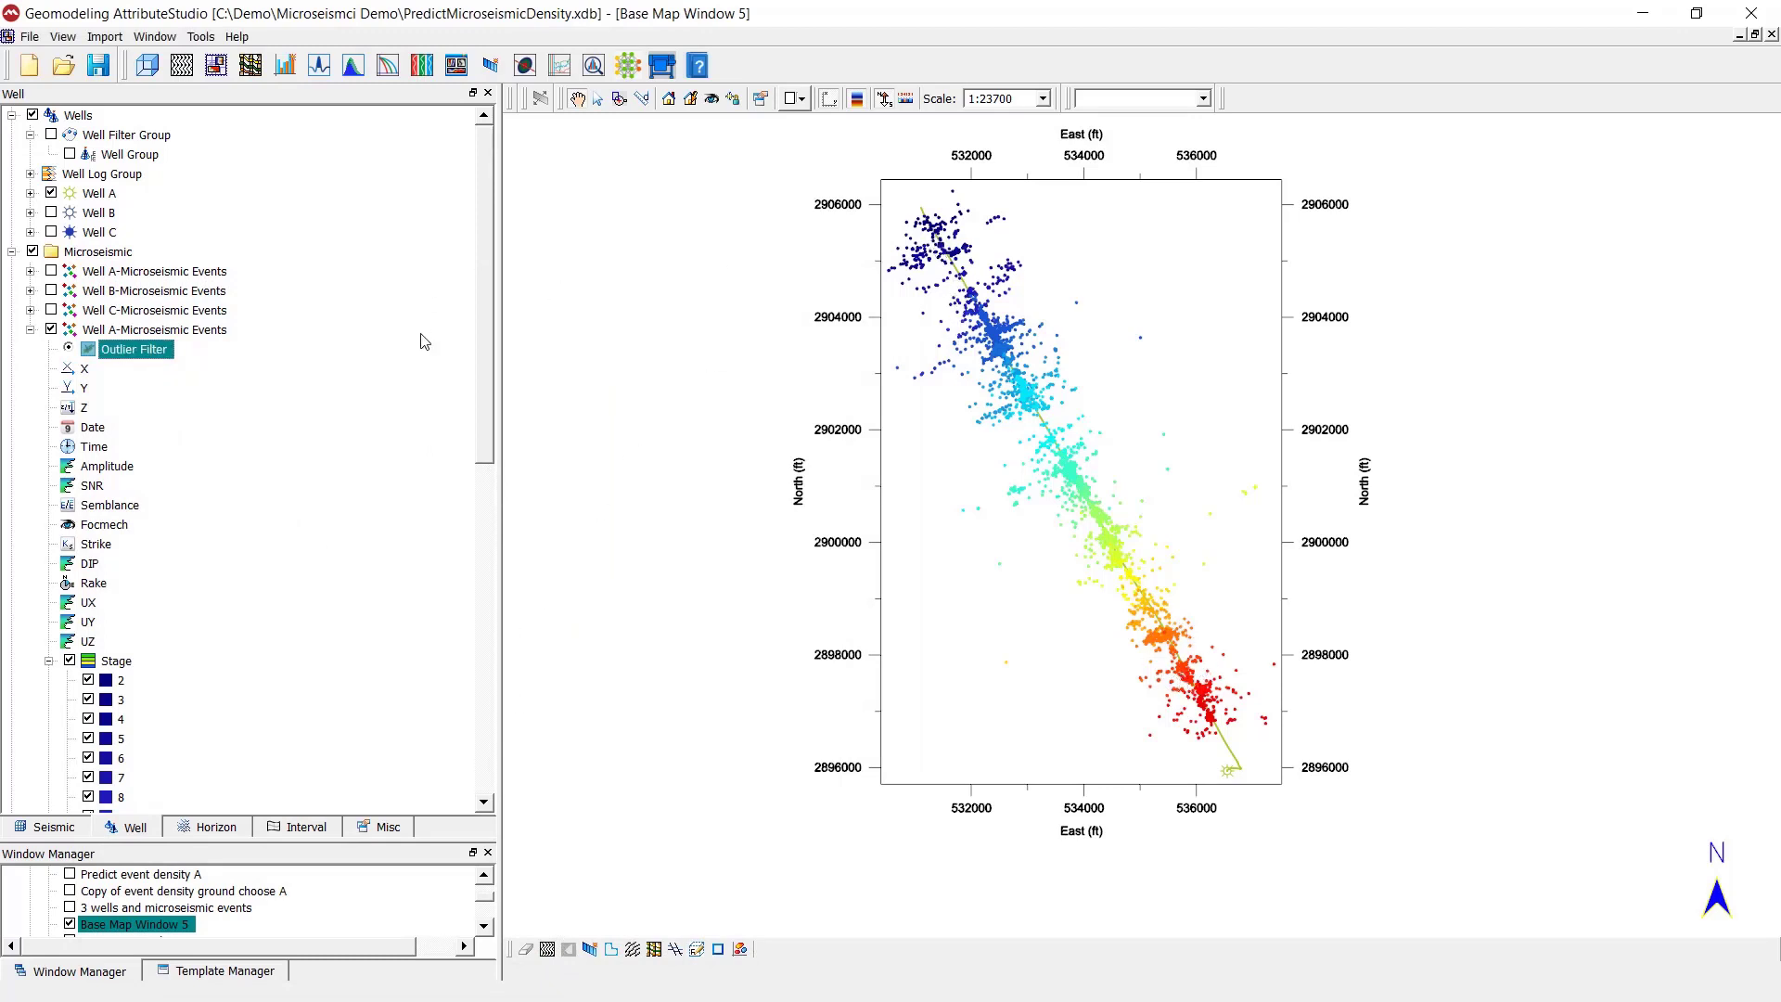
left_click(67, 349)
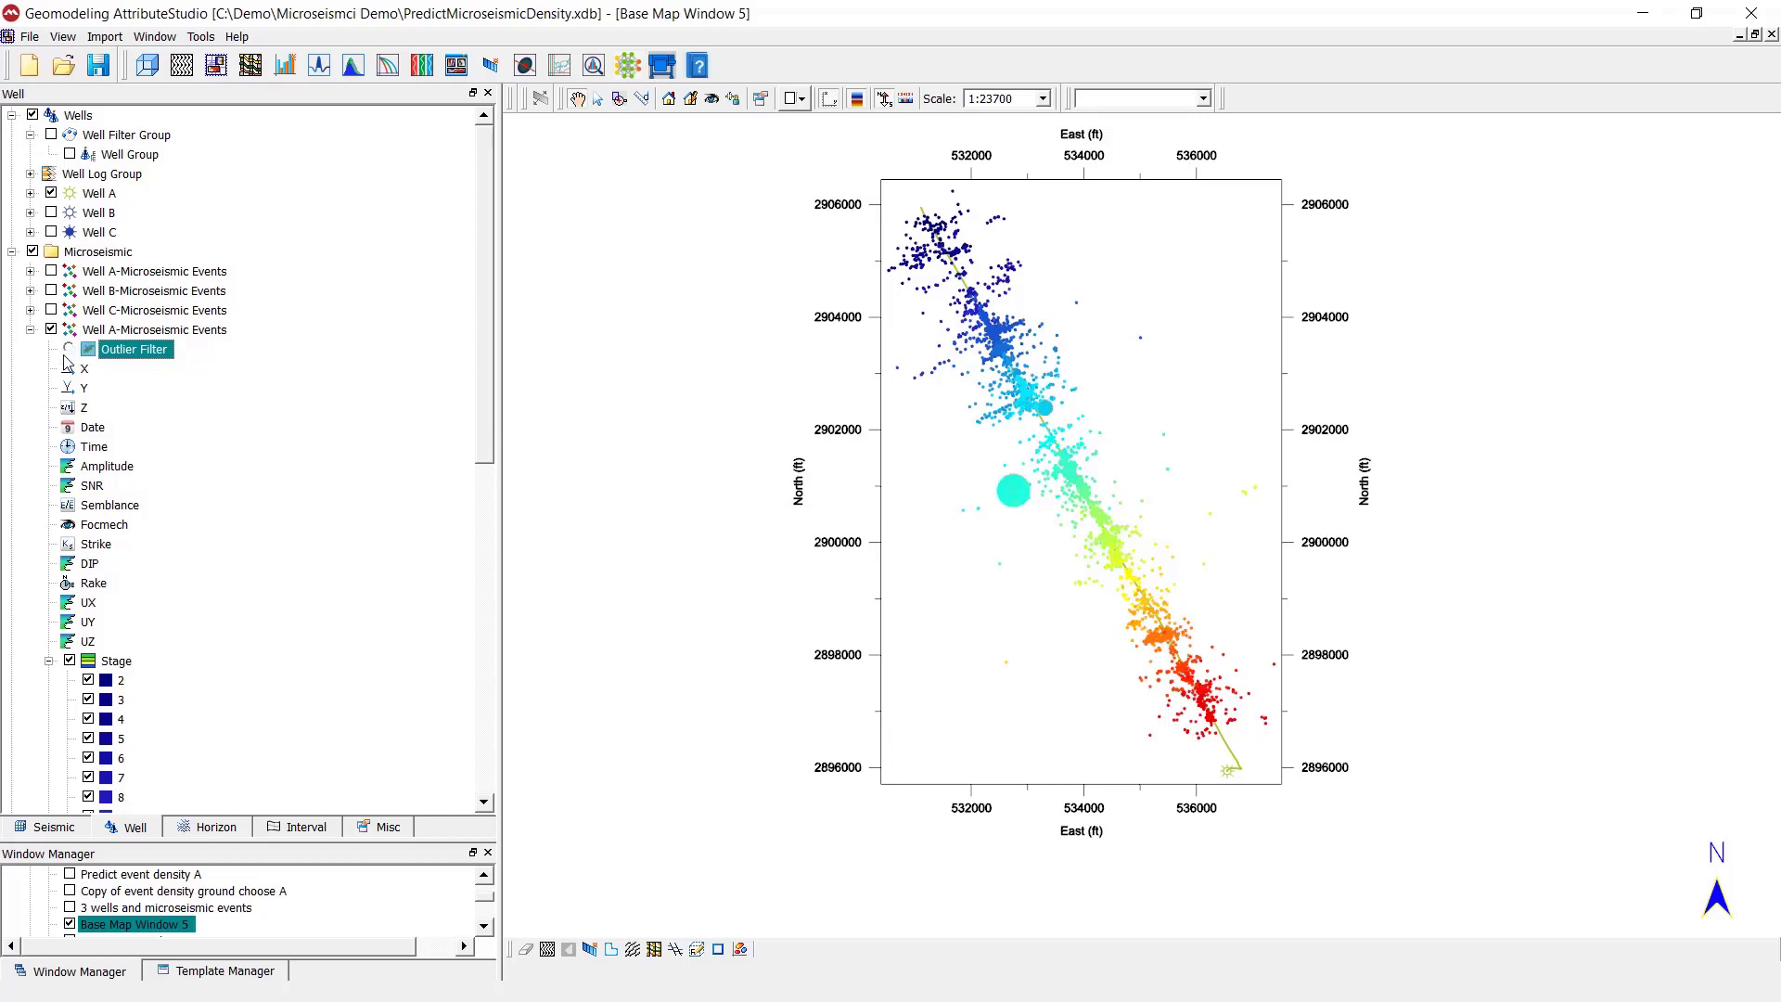